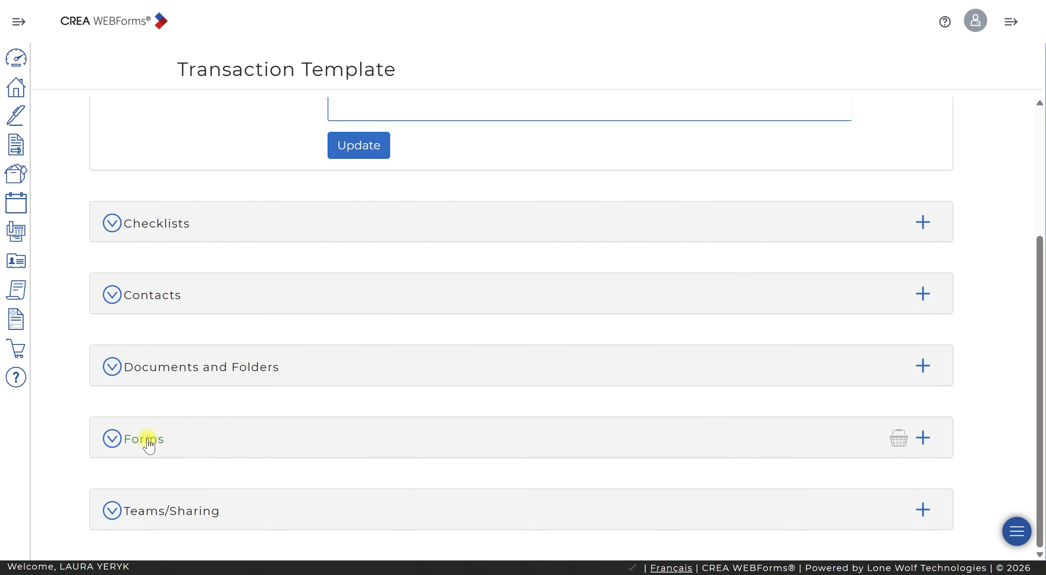
- Start adding forms to the transaction template, search the library for "RECO information" and select the RECO Information Guide
left_click(924, 438)
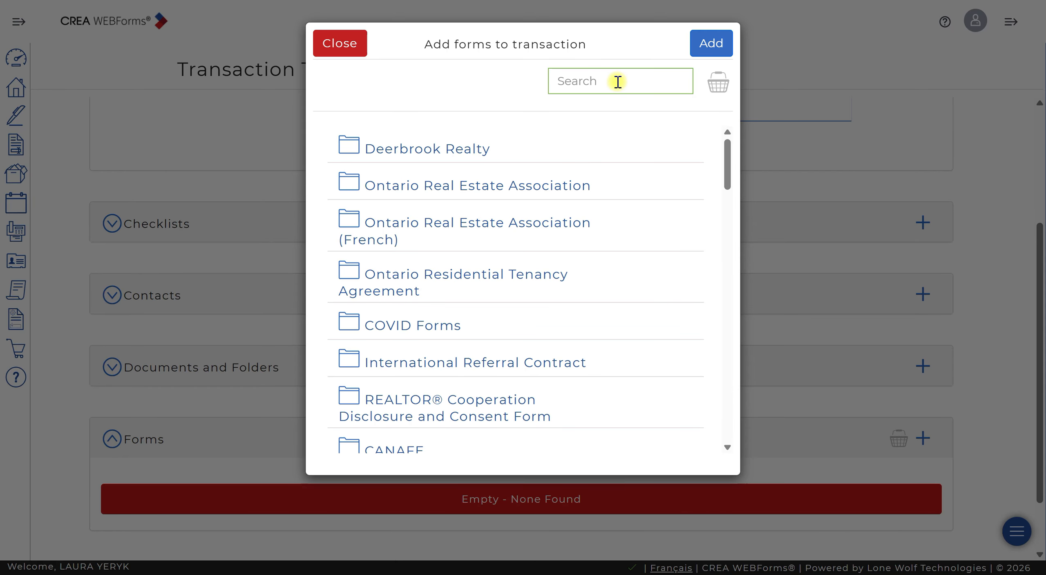
type("RECO information")
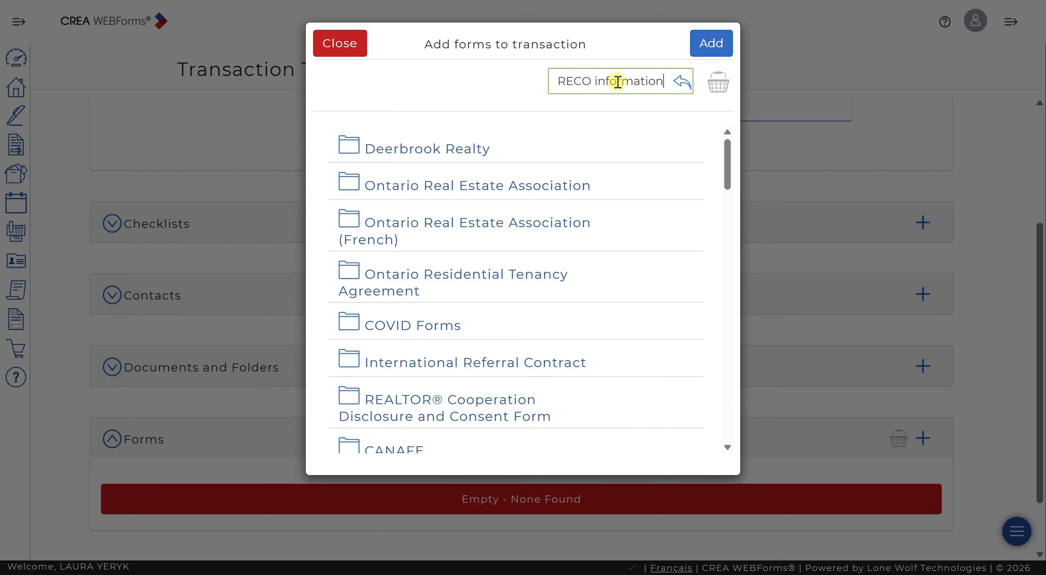
key("Return")
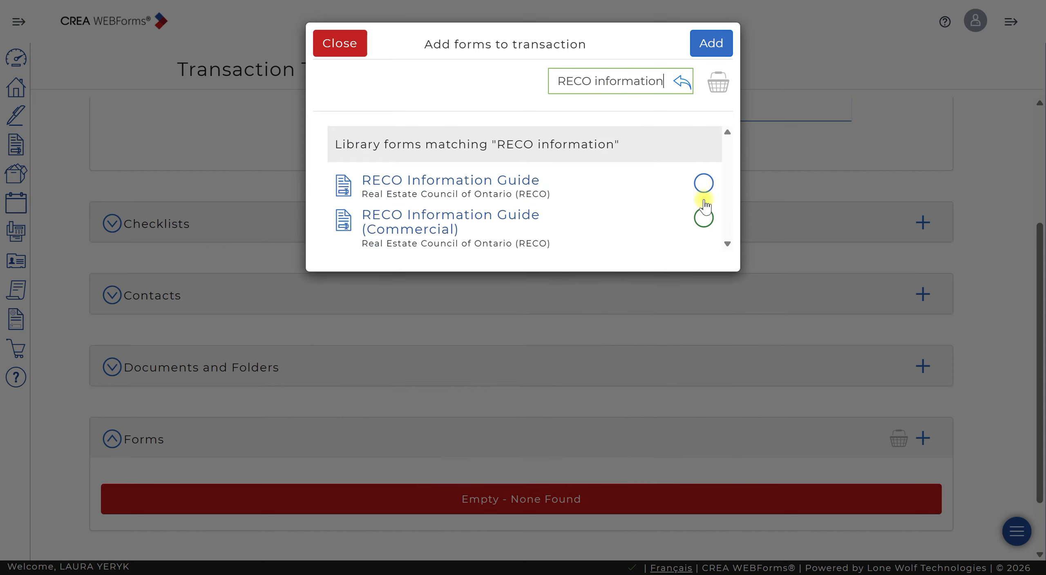
left_click(703, 183)
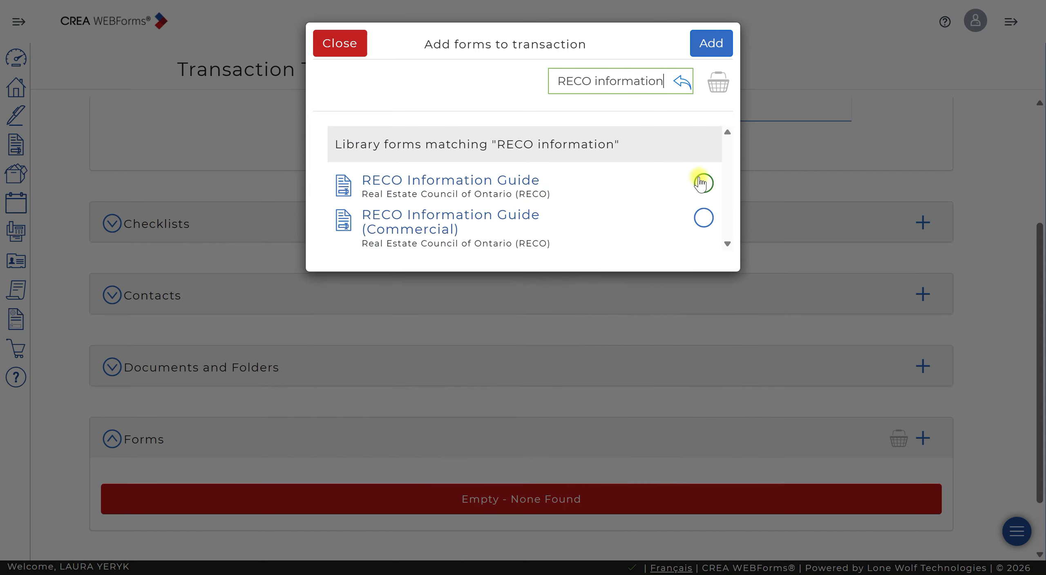
- Search the form library for "271" and select the Ontario Real Estate Association's (Ontario) 271 Listing Agreement
double_click(636, 79)
key("BackSpace")
key("BackSpace")
key("BackSpace")
key("BackSpace")
key("BackSpace")
key("BackSpace")
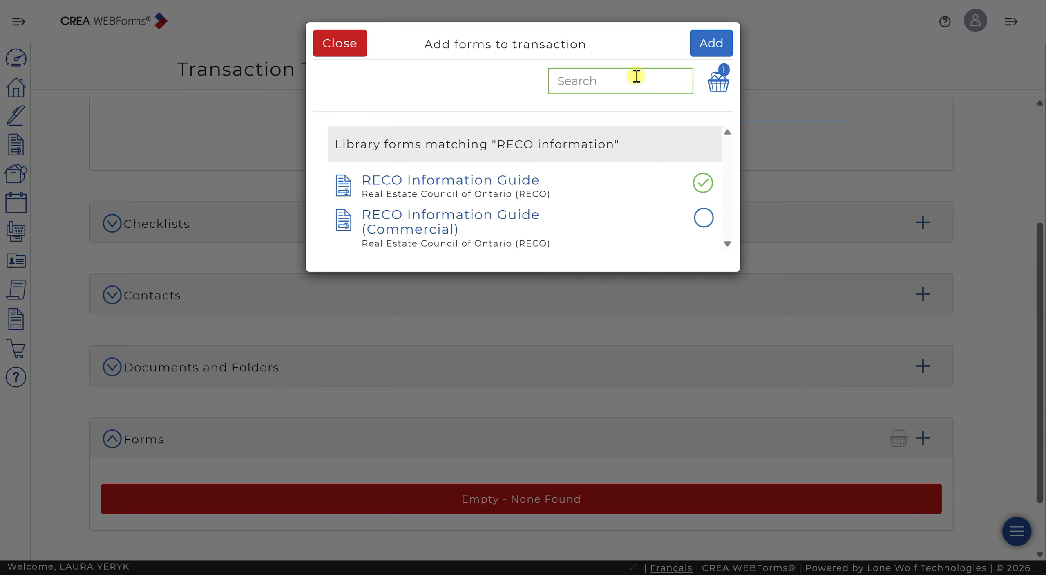
key("Return")
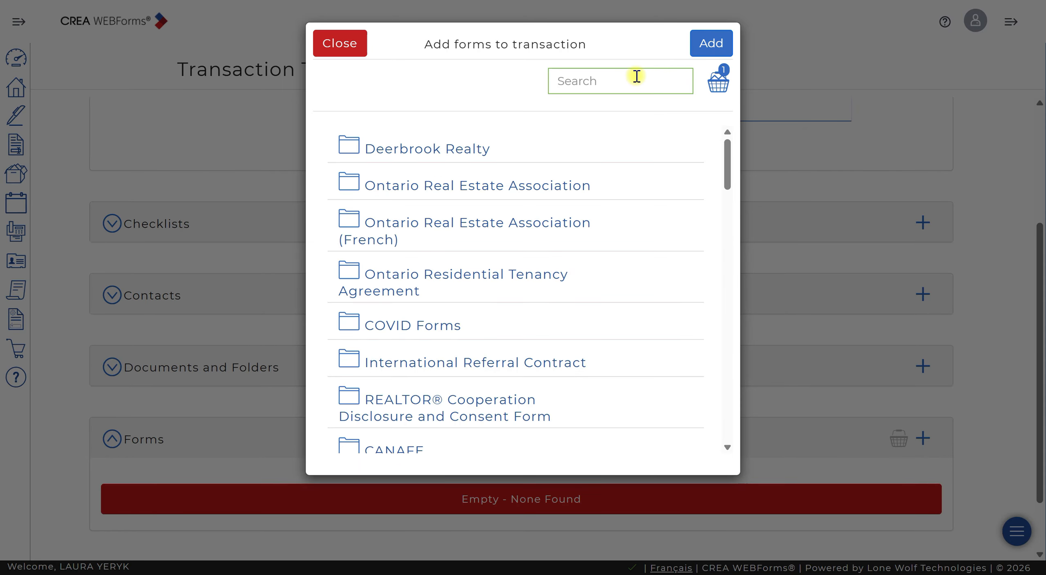
type("271")
key("Return")
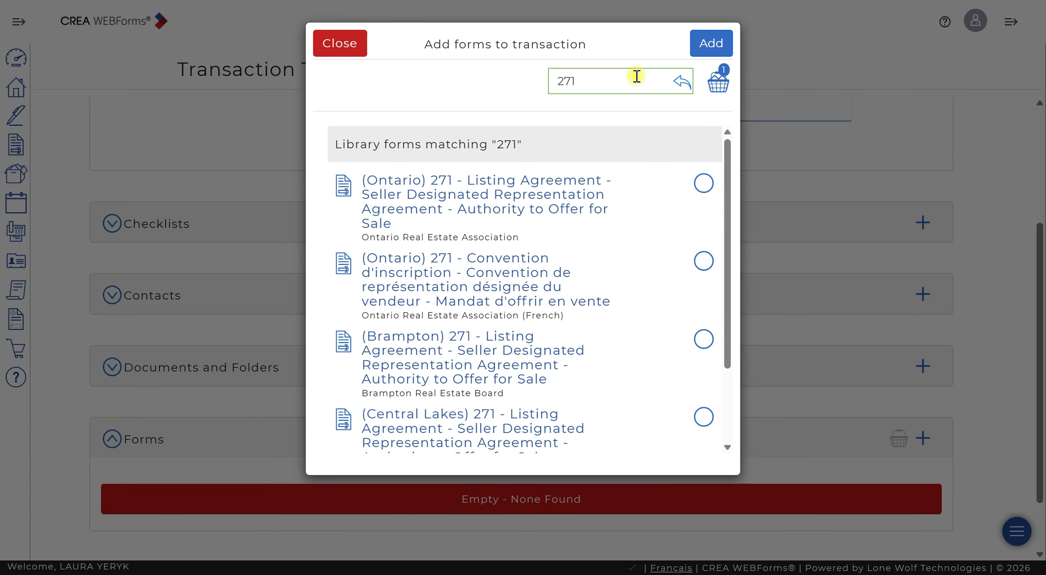
left_click(702, 183)
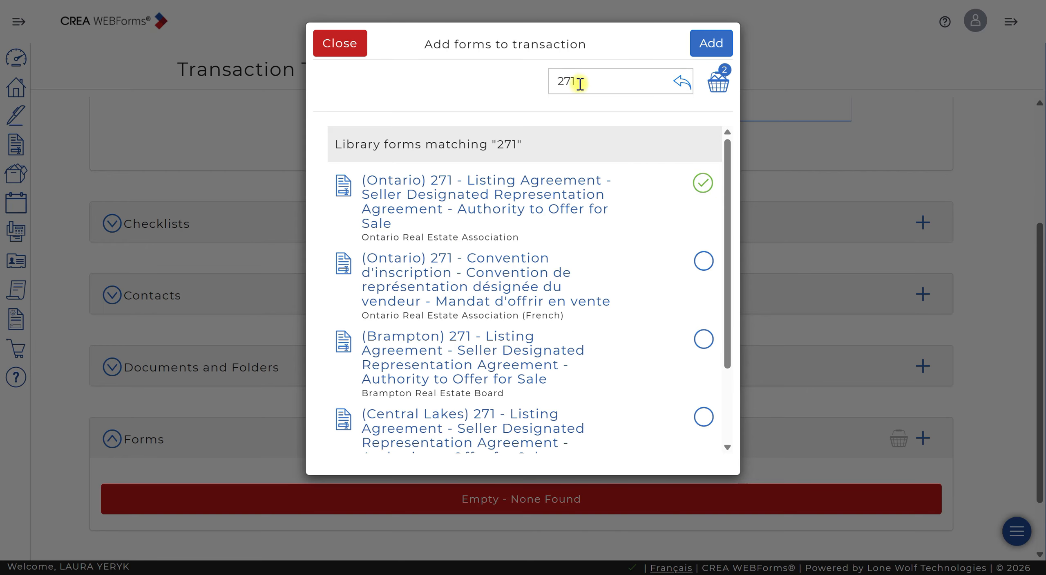
- Search the form library for "Residential data" and select the Windsor-Essex County Association of REALTORS® Residential Data Input Form
double_click(602, 78)
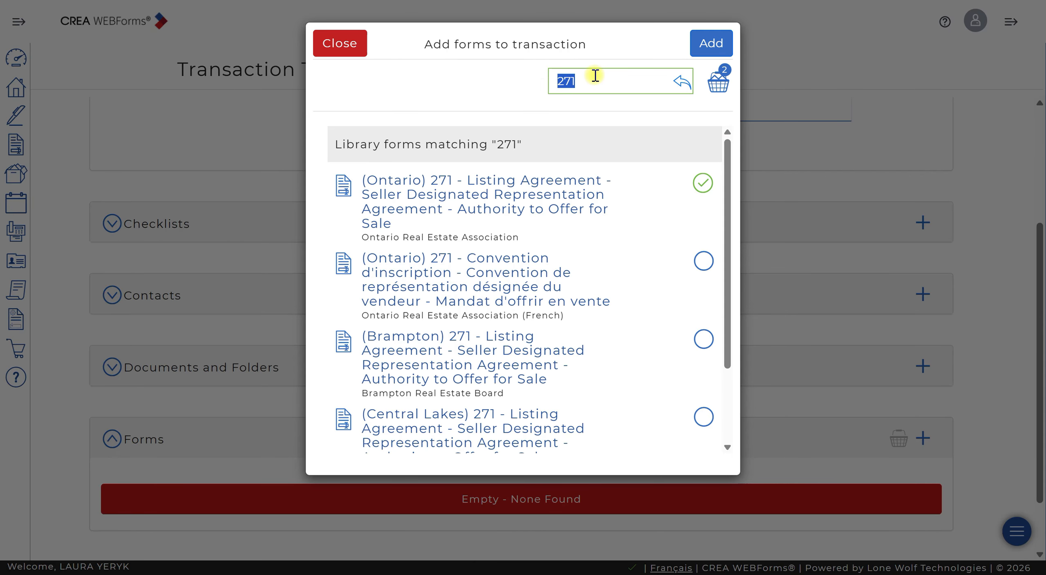
key("BackSpace")
type("Residential data")
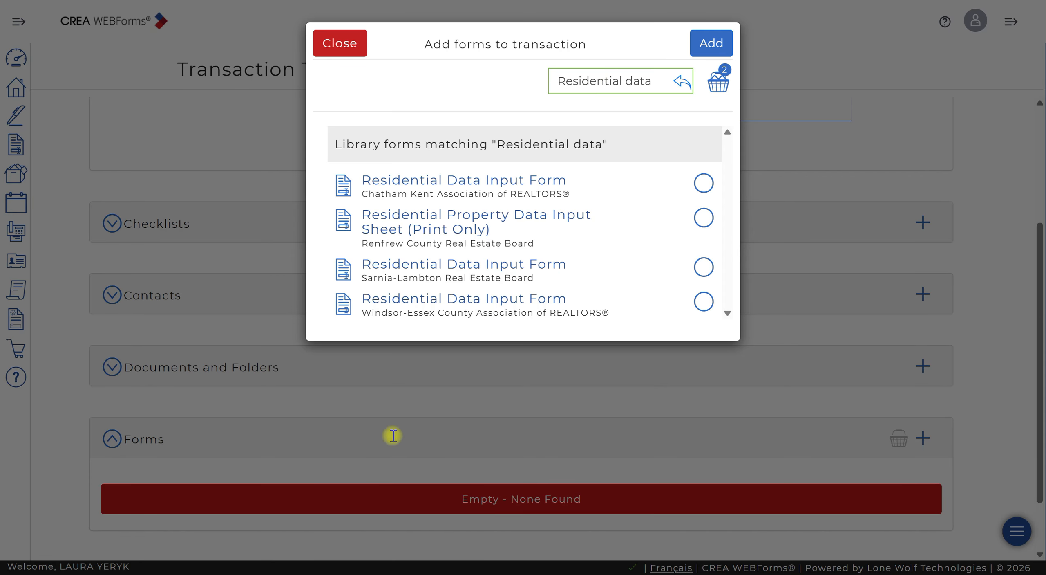
left_click(704, 301)
- Search the form library for "seller direction" and select the Deerbrook Realty - Seller's Direction form
left_click_drag(654, 82, 448, 62)
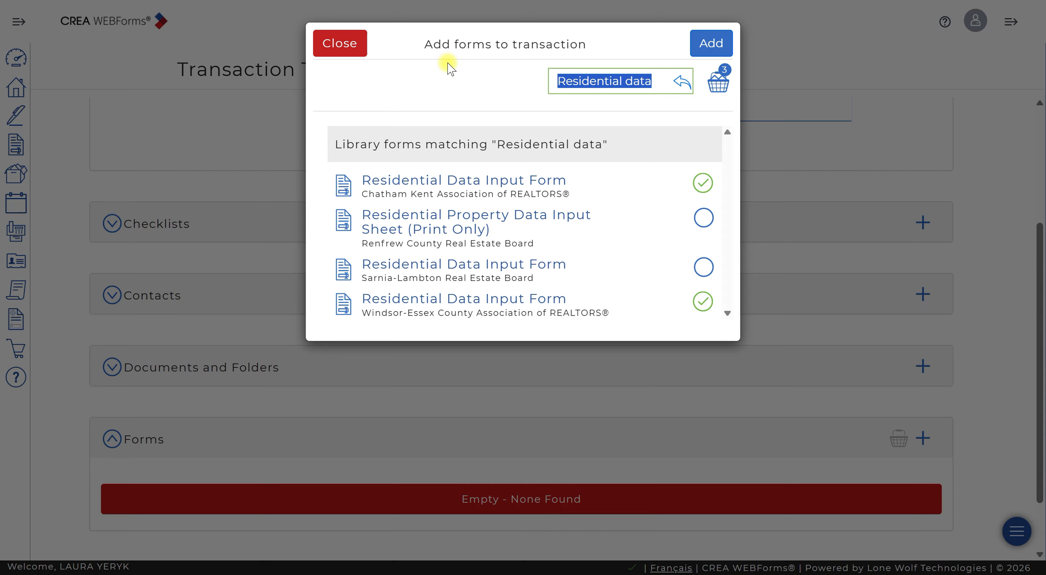
type("seller")
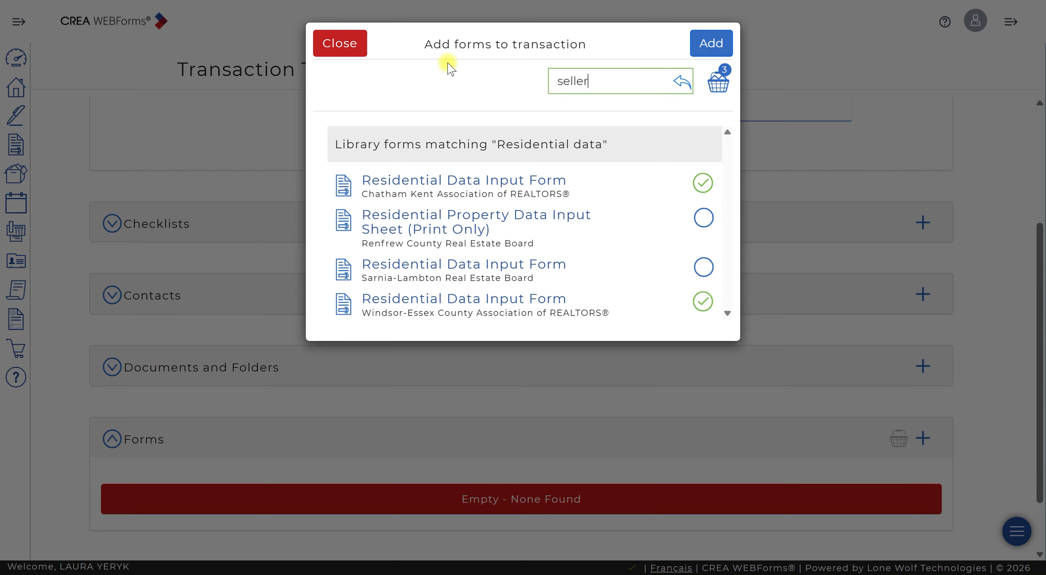
type(" direction")
key("Return")
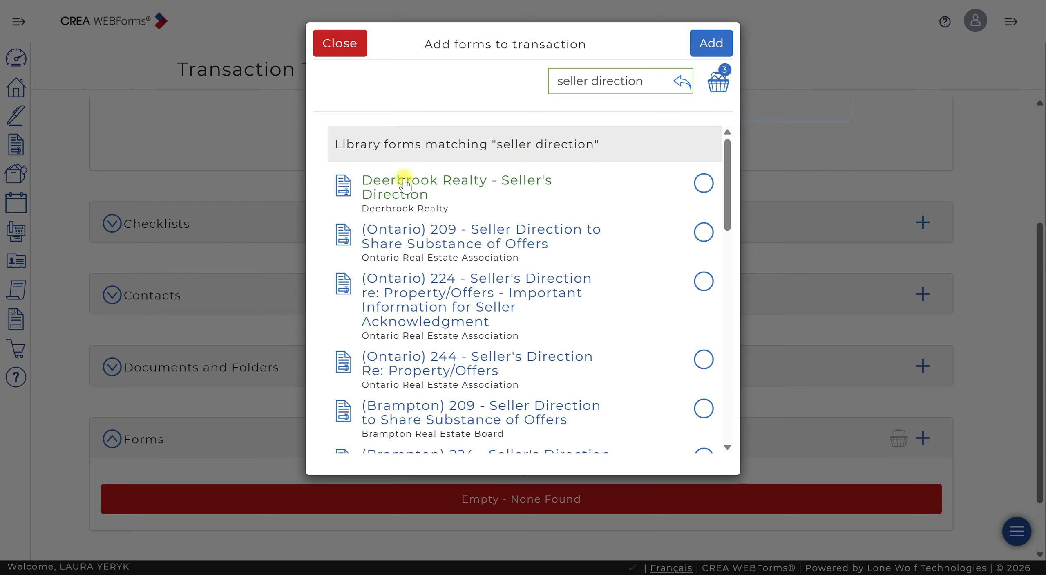
left_click(703, 183)
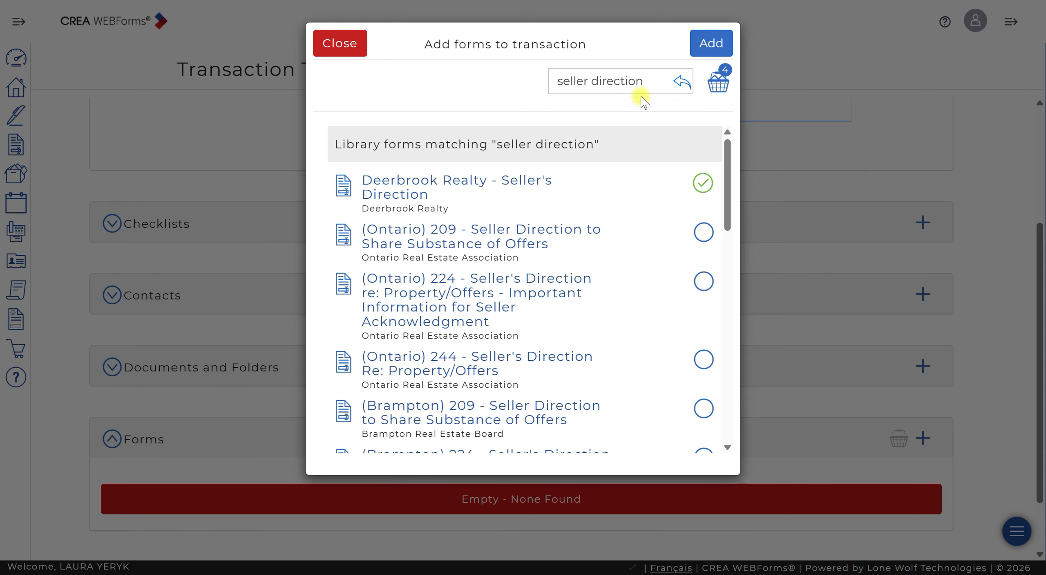
- Search for "Individual identi", select the (Ontario) 630 and FINTRAC Individual Identification Information Records, and add all selected forms to the template
left_click_drag(652, 81, 441, 66)
key("BackSpace")
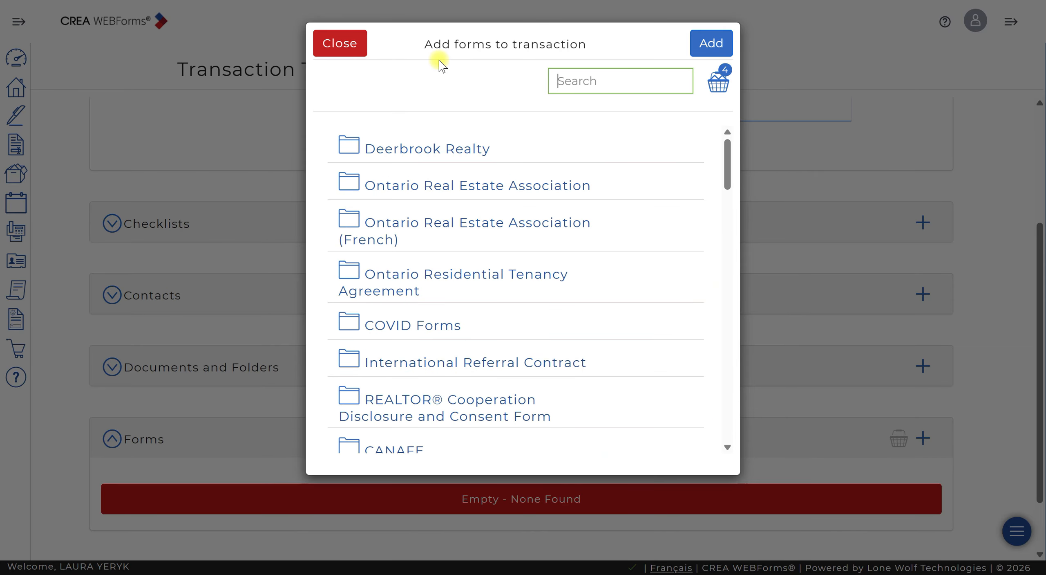
type("Individual identia")
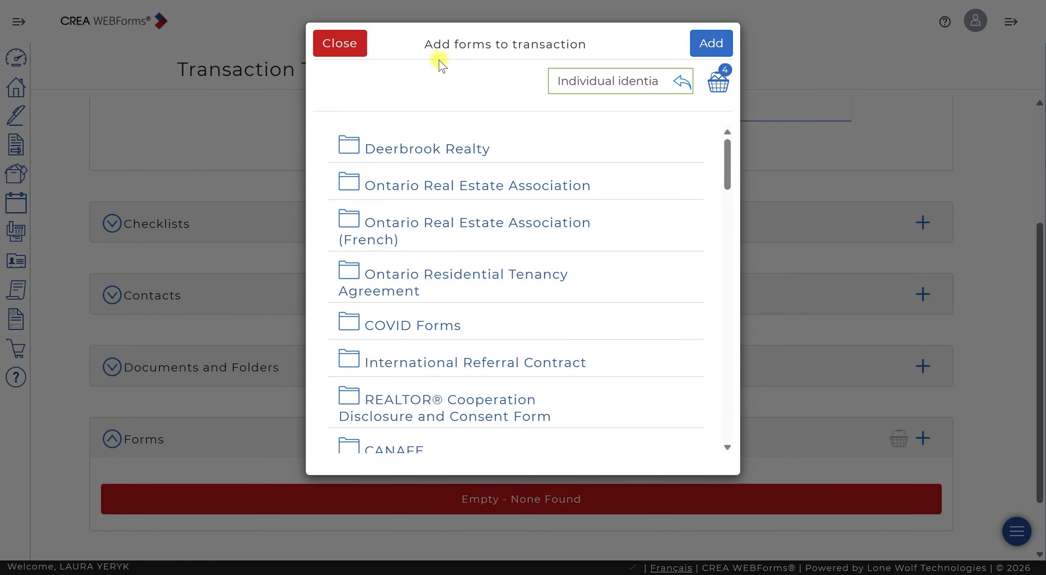
key("BackSpace")
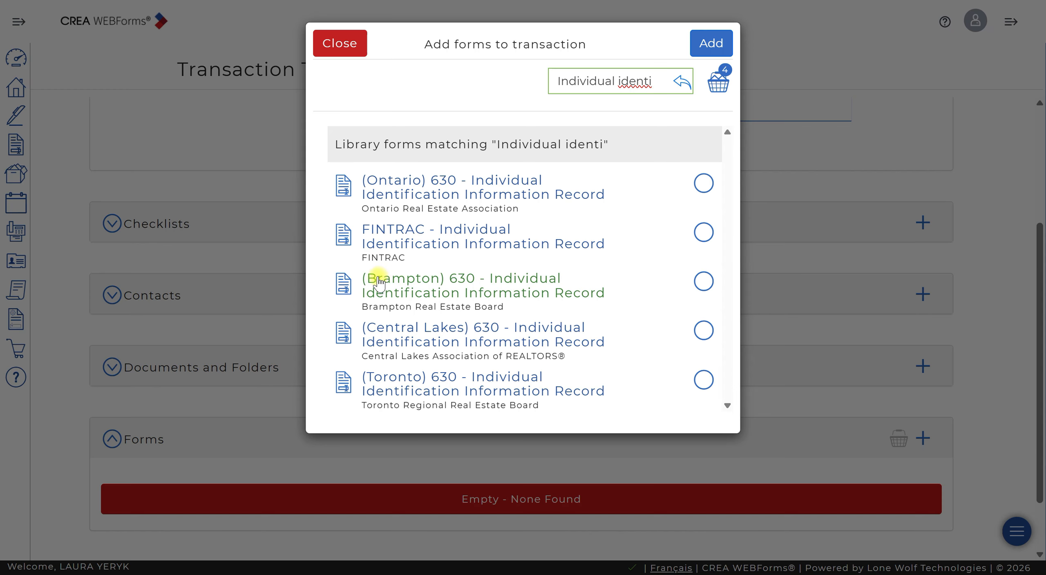
left_click(707, 188)
left_click(703, 237)
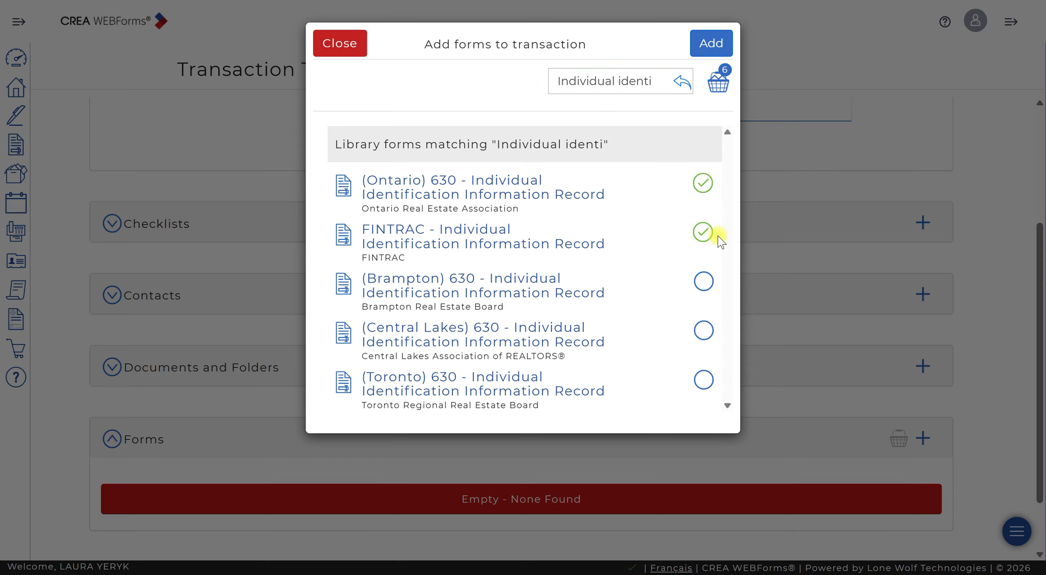
left_click(716, 45)
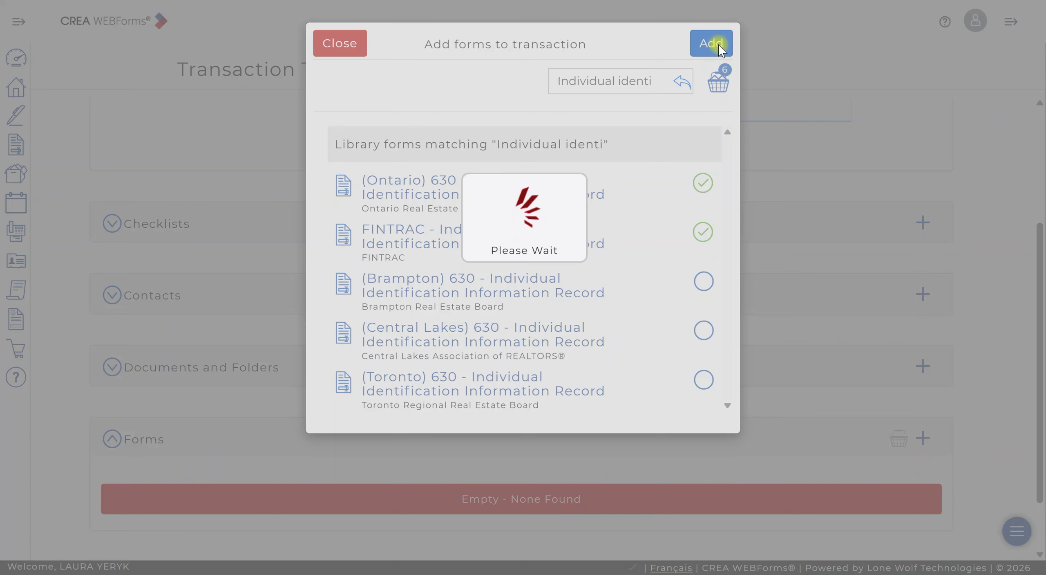
- Open the (Ontario) 271 Listing Agreement from the template's list of forms
scroll(525, 406, "down", 6)
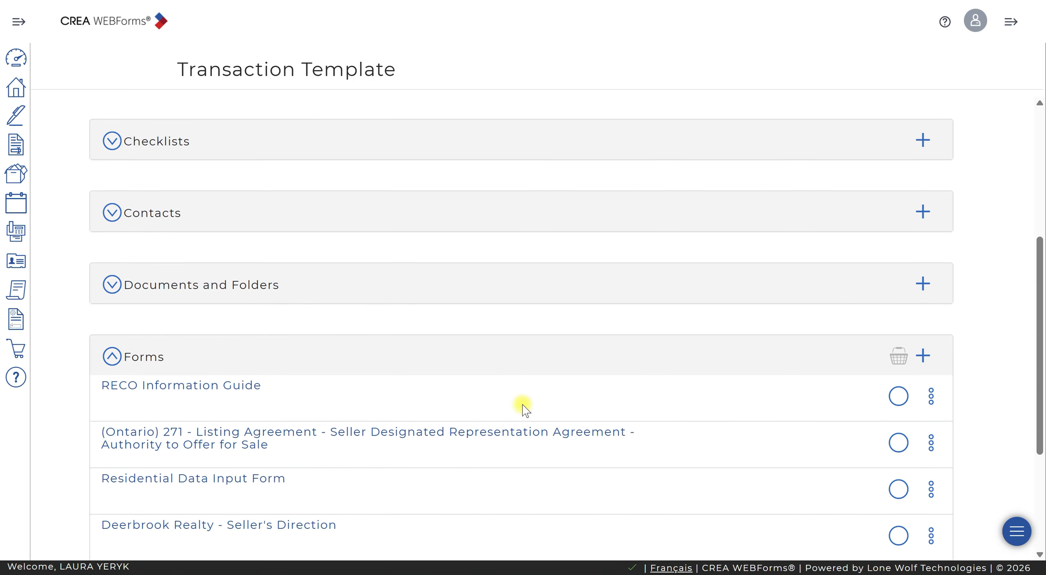
scroll(523, 402, "up", 2)
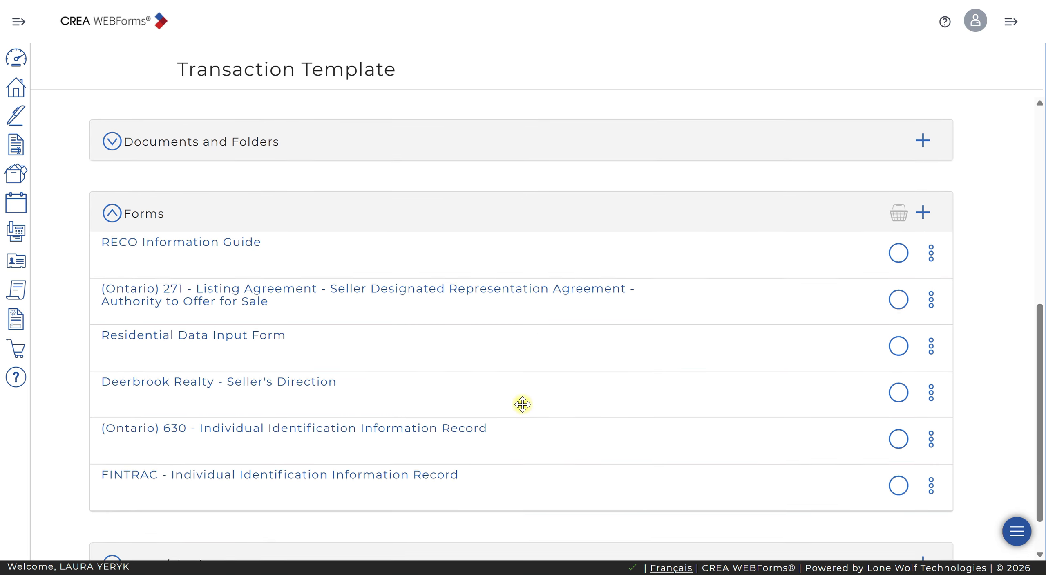
scroll(523, 403, "down", 2)
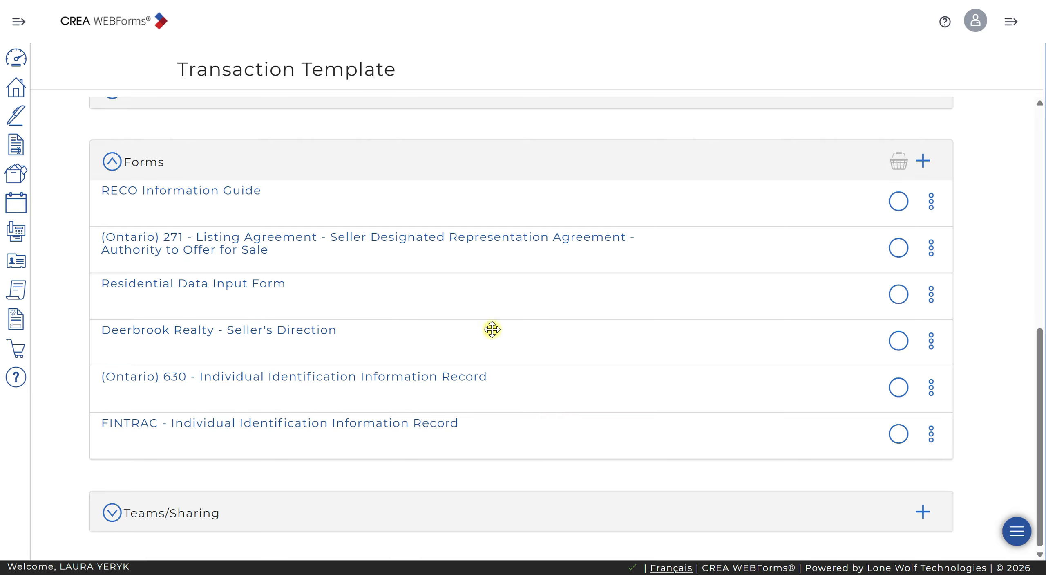
left_click(431, 244)
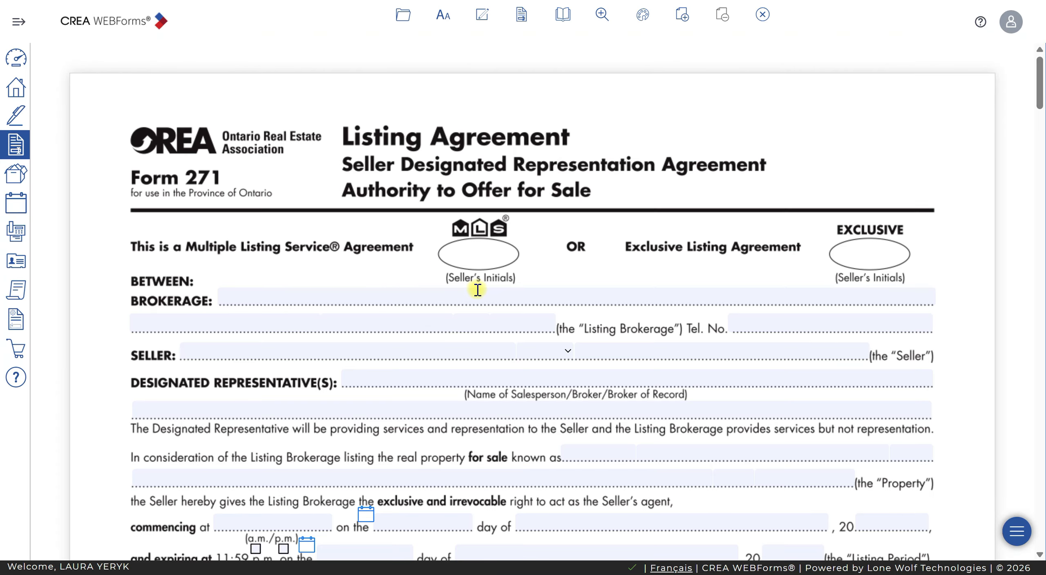
- Start inserting a clause in the large blank text field of the Listing Agreement's Schedule A
scroll(477, 282, "down", 5)
scroll(477, 283, "down", 20)
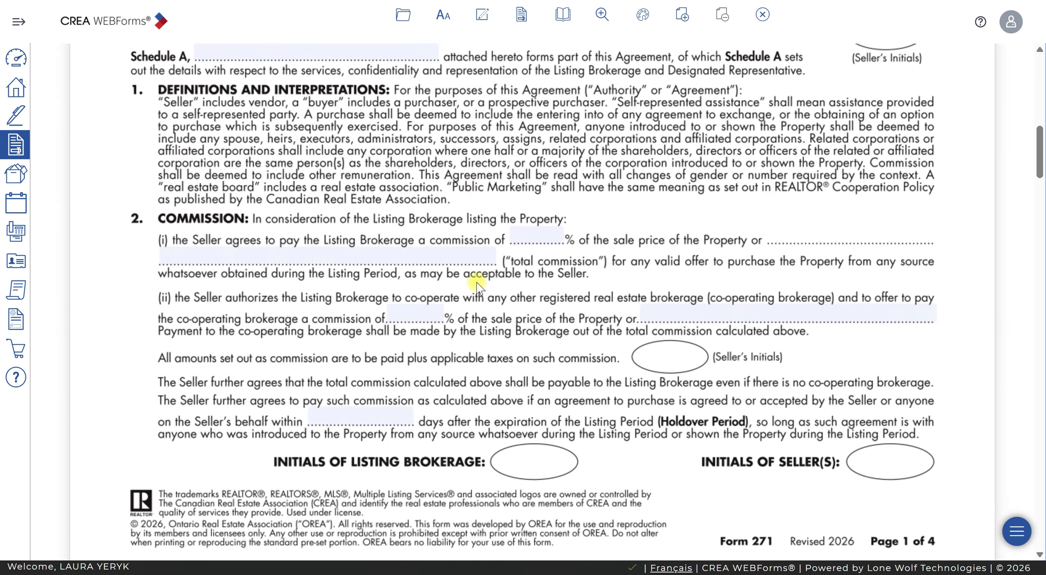
scroll(477, 283, "down", 15)
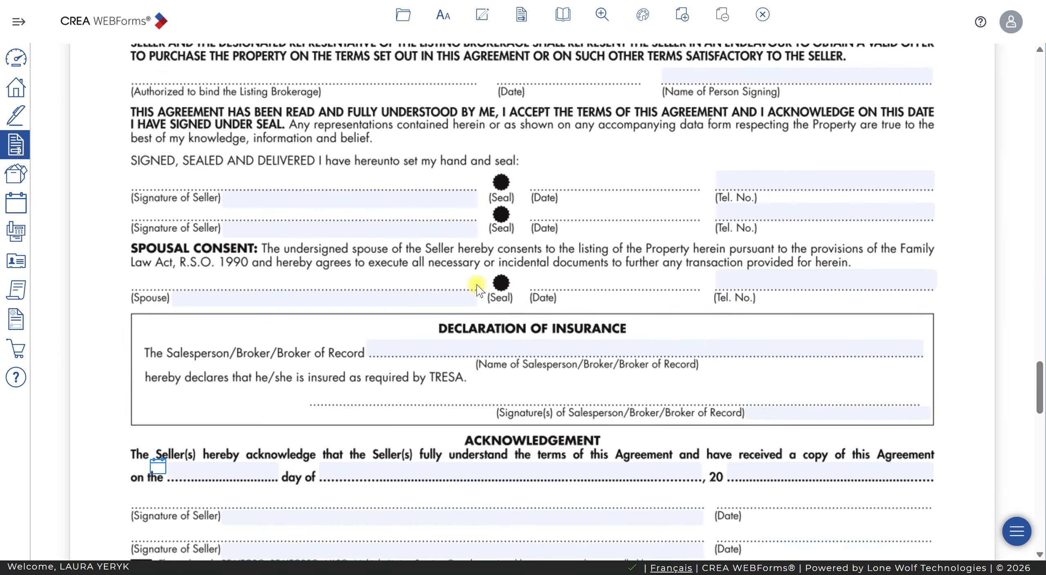
scroll(478, 287, "down", 2)
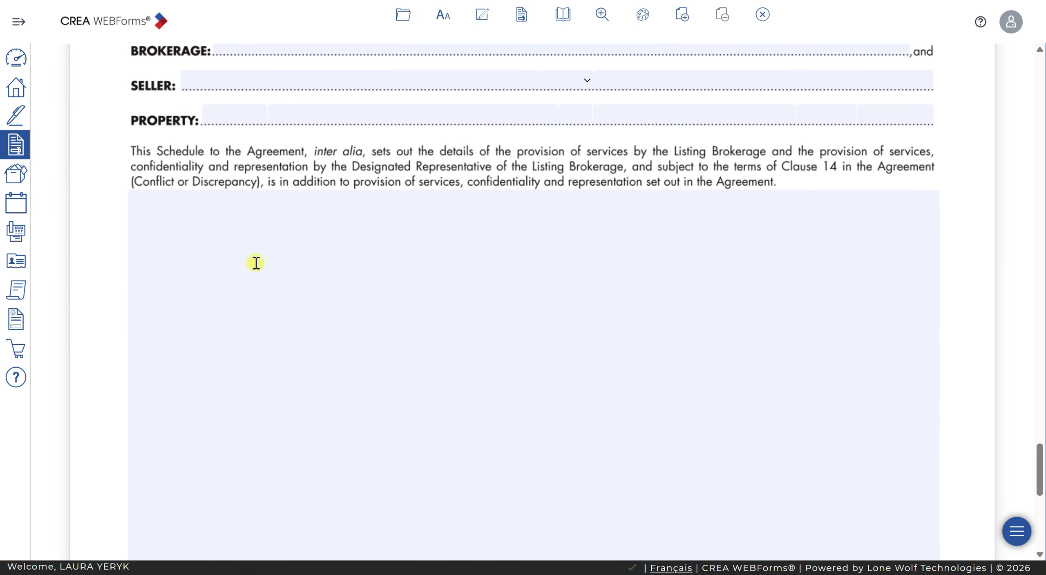
left_click(199, 231)
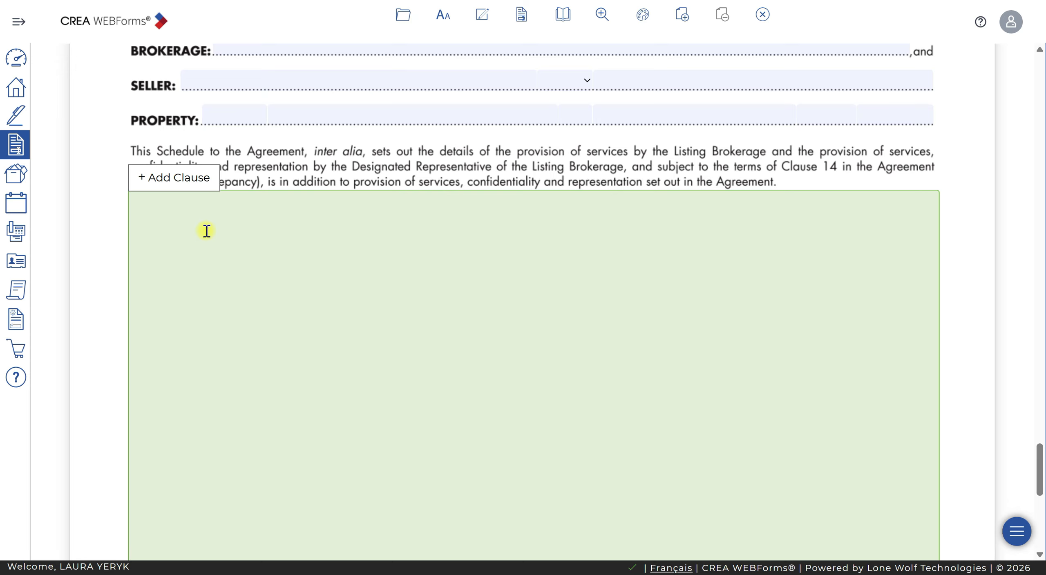
left_click(194, 180)
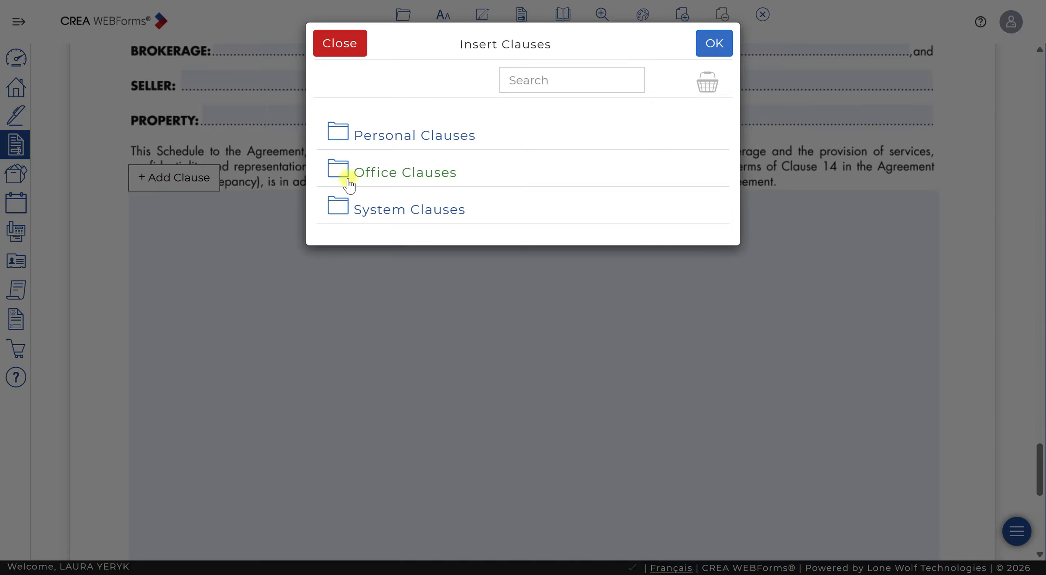
- Browse the English system clauses and open the Services category
left_click(339, 210)
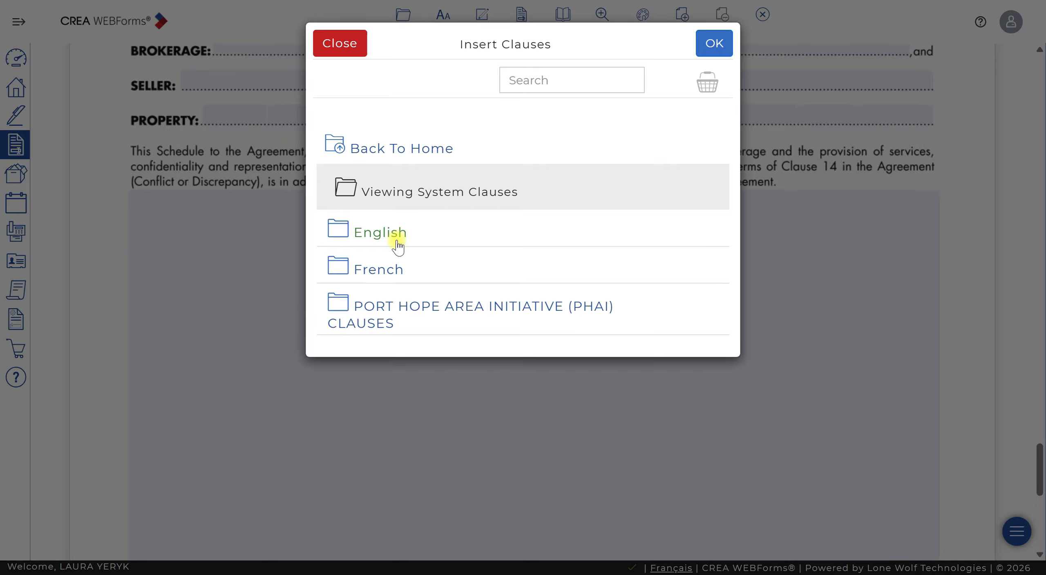
left_click(334, 233)
scroll(469, 356, "down", 20)
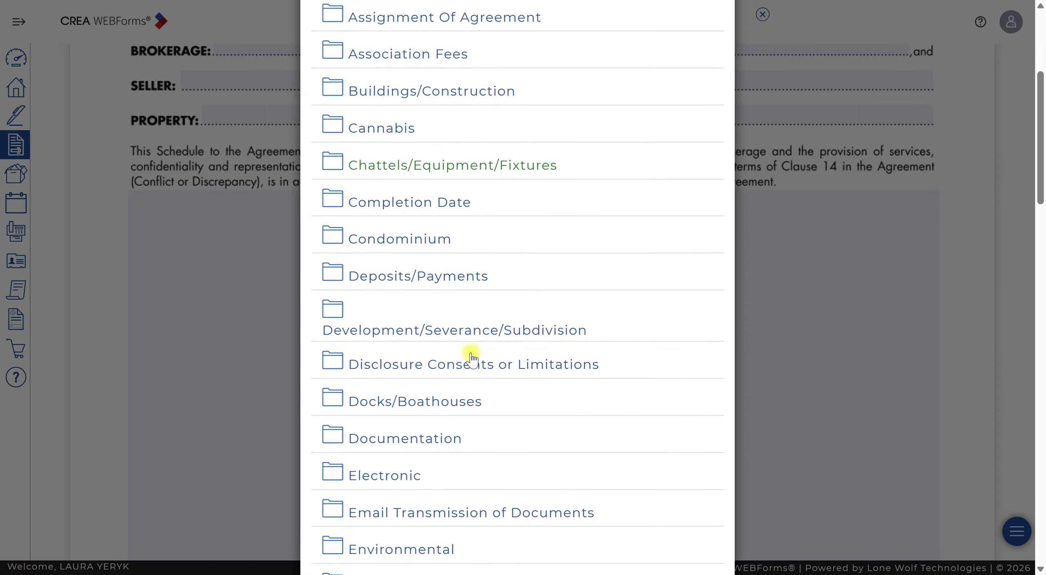
scroll(490, 372, "down", 8)
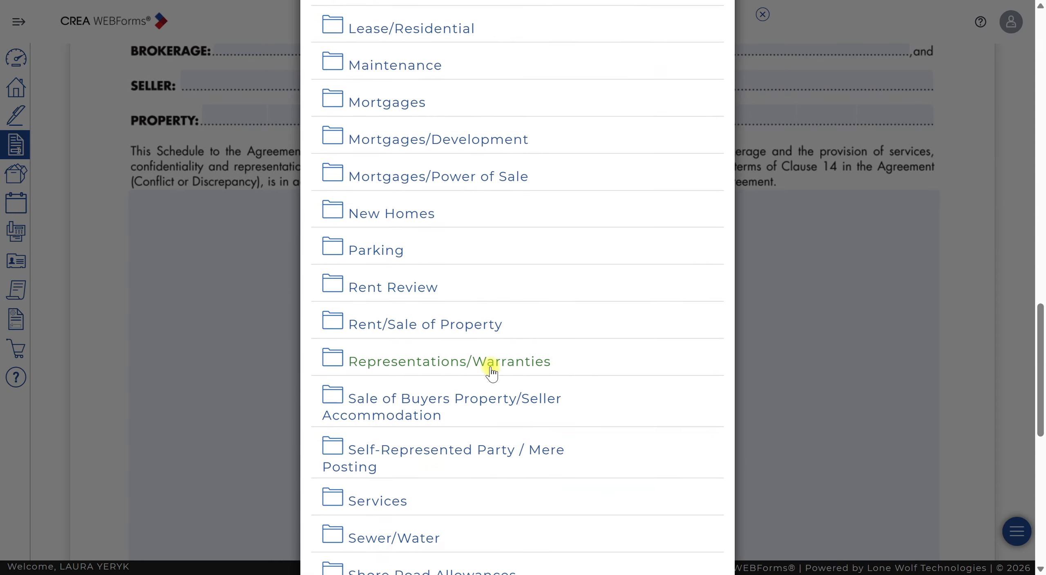
left_click(352, 409)
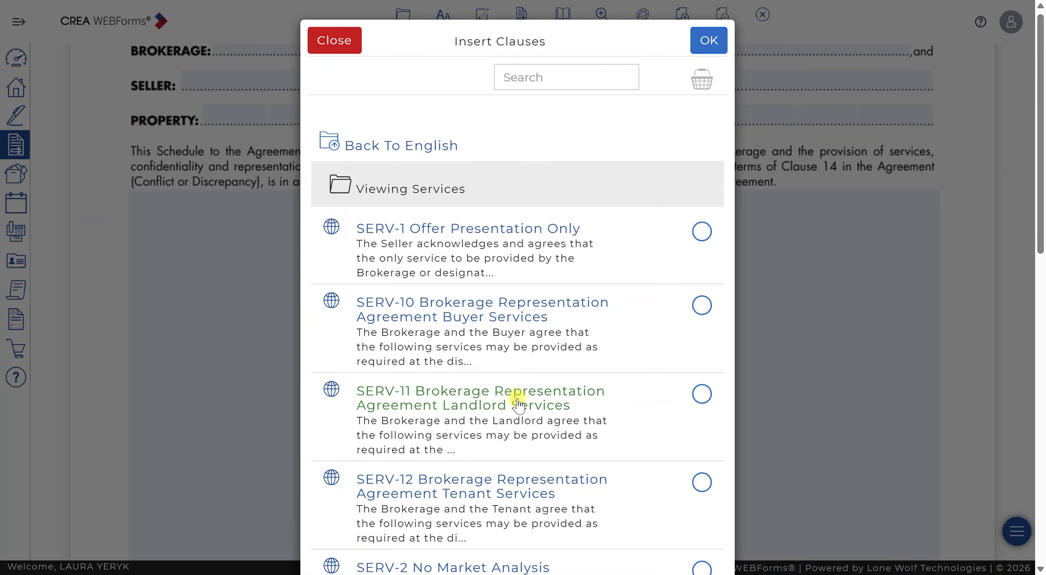
- Preview the SERV-5 Designated Representation Agreement Seller Services clause and select it for insertion
scroll(526, 403, "down", 3)
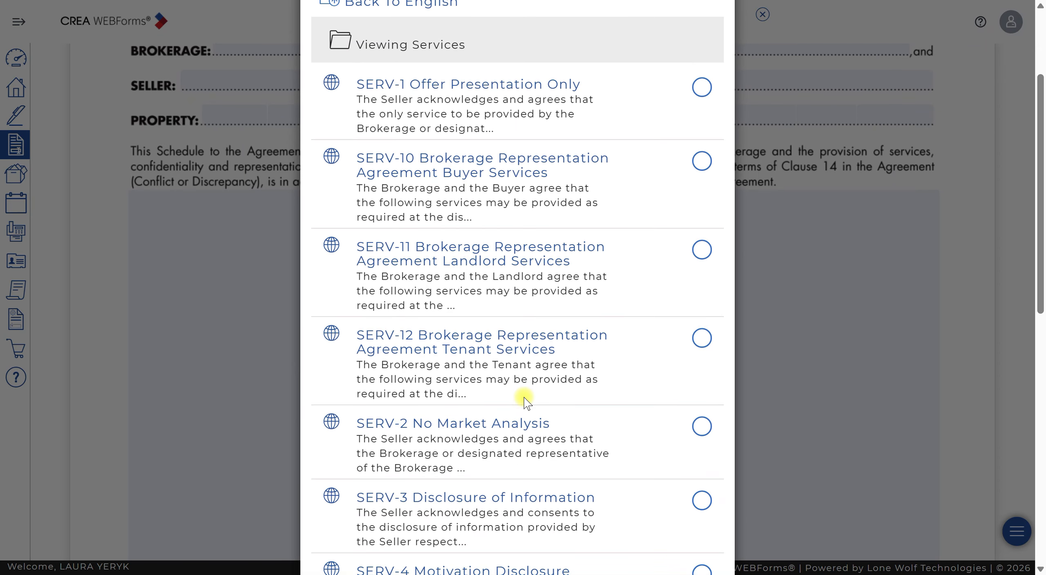
scroll(594, 393, "down", 4)
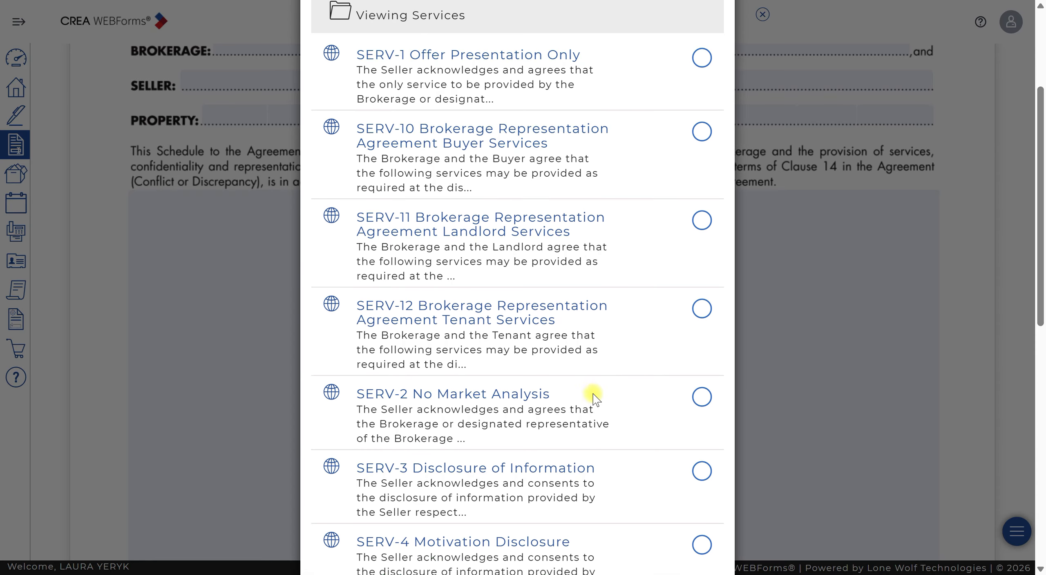
scroll(594, 393, "down", 1)
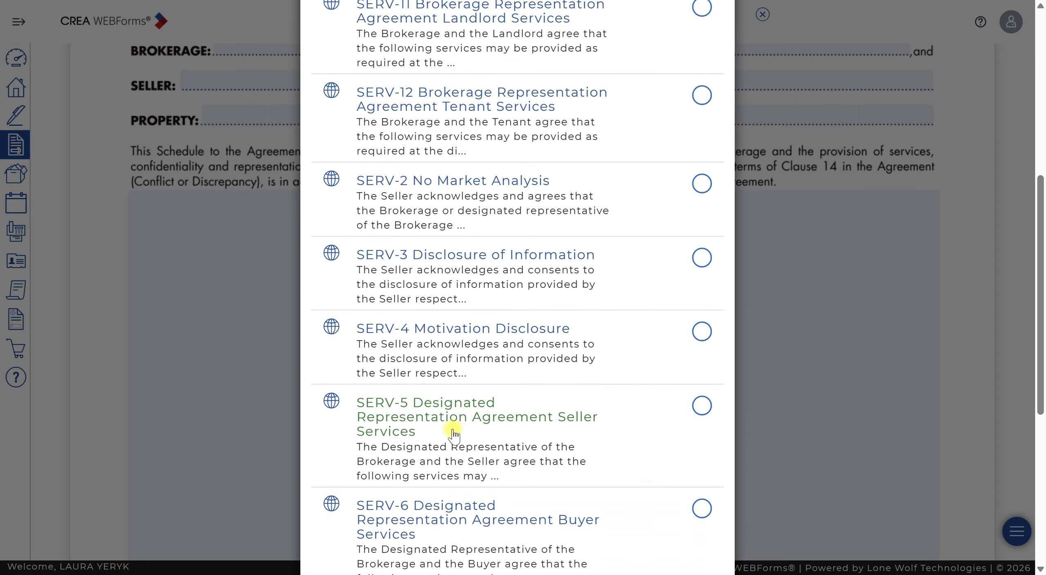
left_click(578, 425)
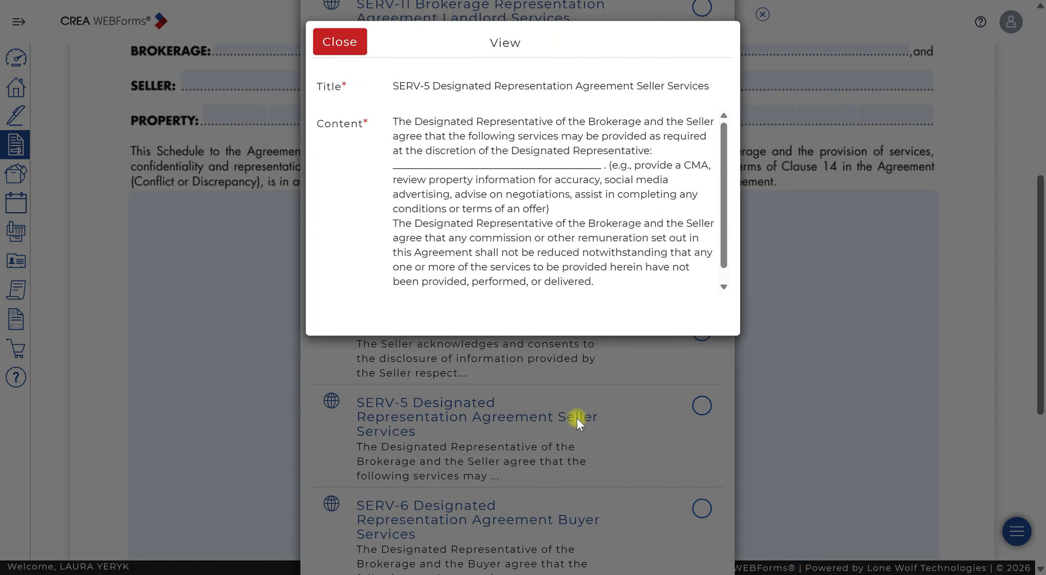
left_click(348, 52)
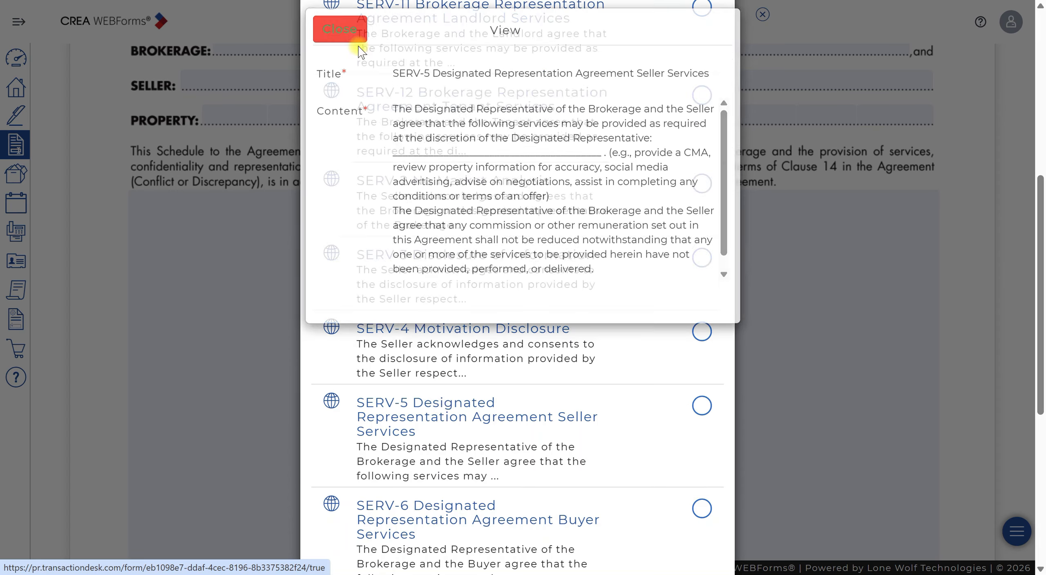
left_click(702, 406)
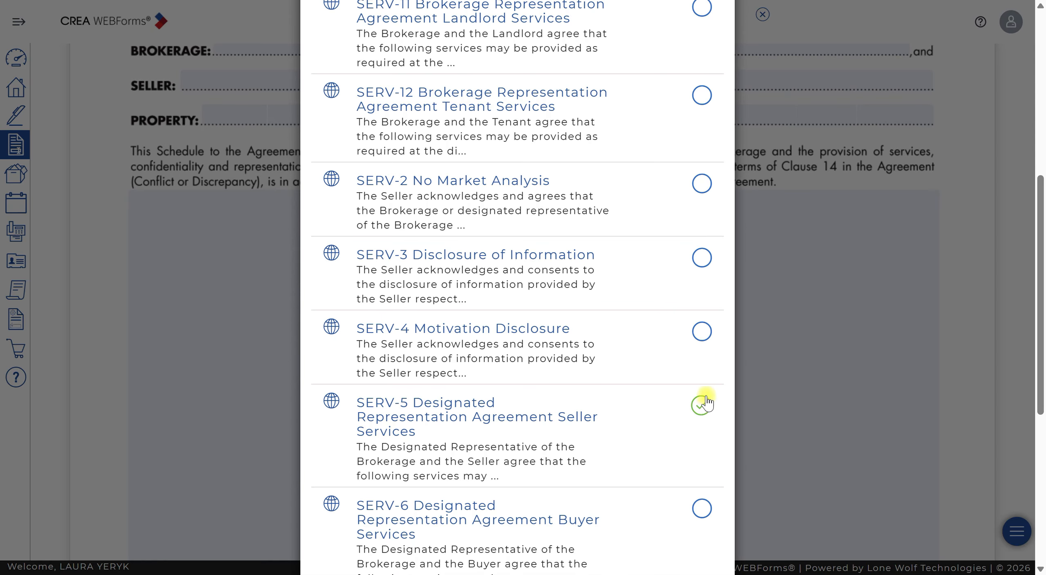
- Select the office clause "Access Clause - For Listing Agreement Schedule A" and insert all selected clauses into Schedule A
scroll(704, 395, "up", 9)
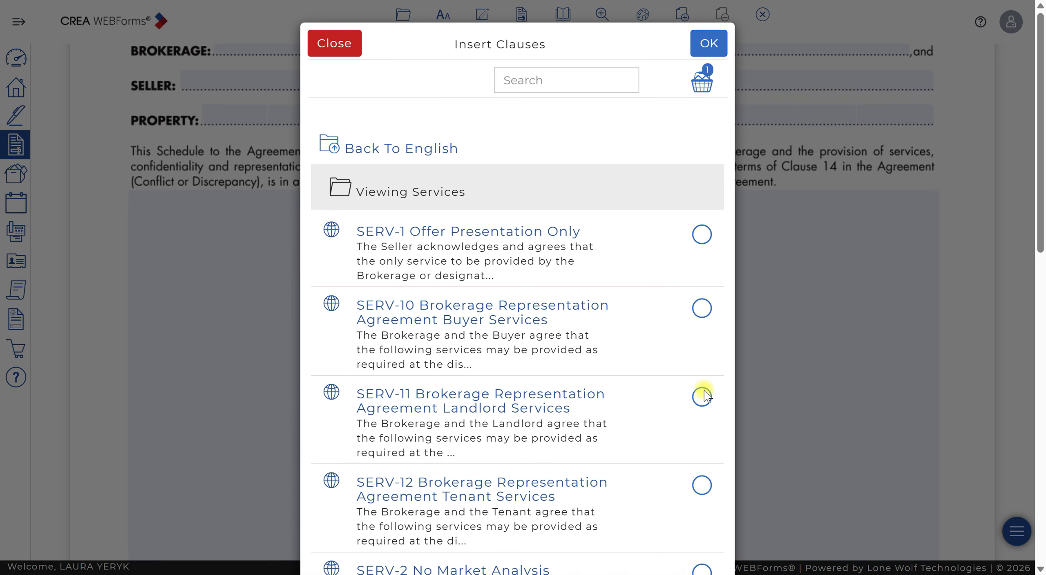
left_click(370, 155)
left_click(383, 155)
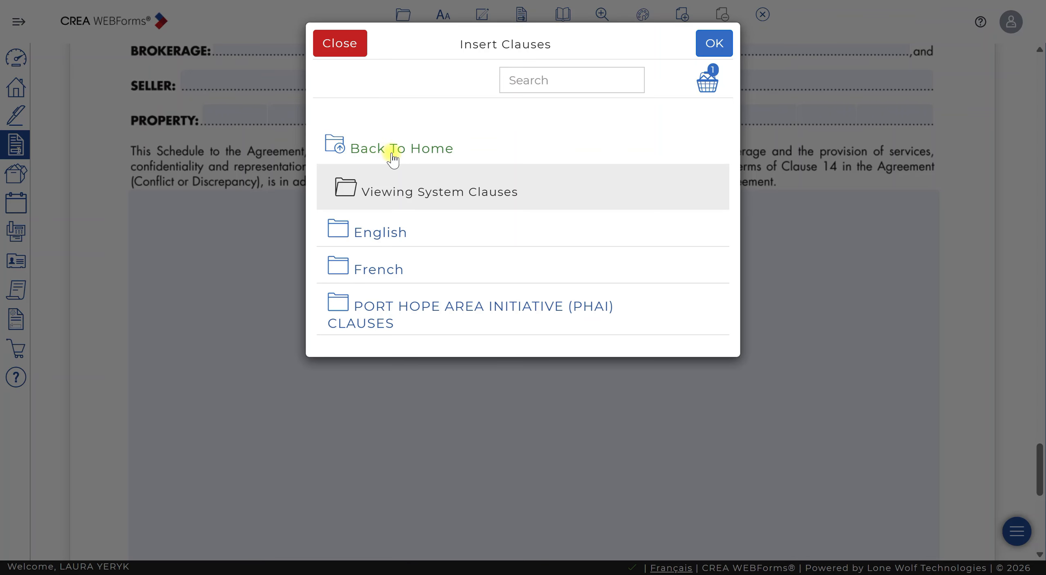
left_click(390, 155)
left_click(393, 176)
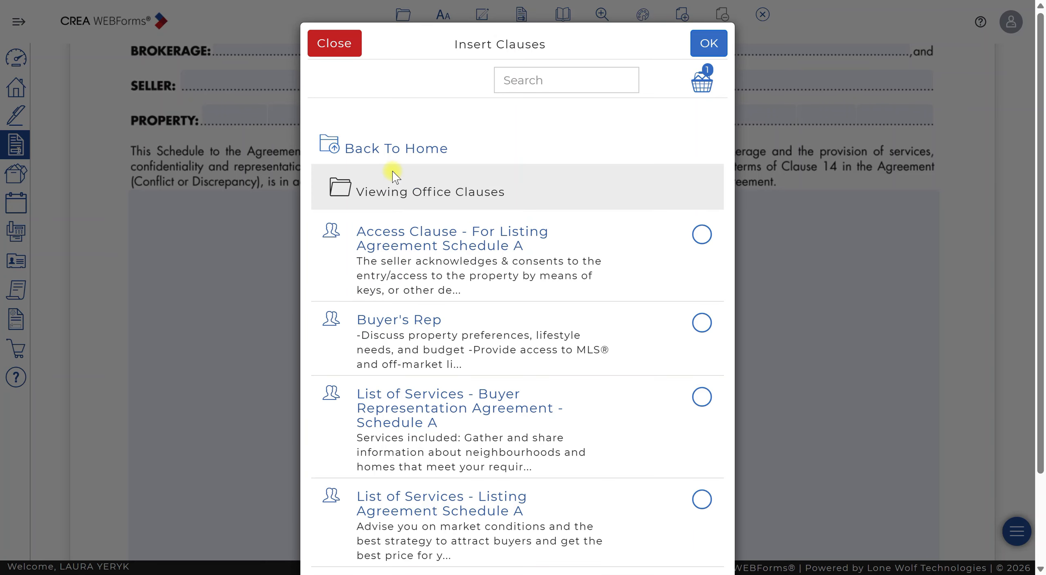
scroll(509, 343, "down", 3)
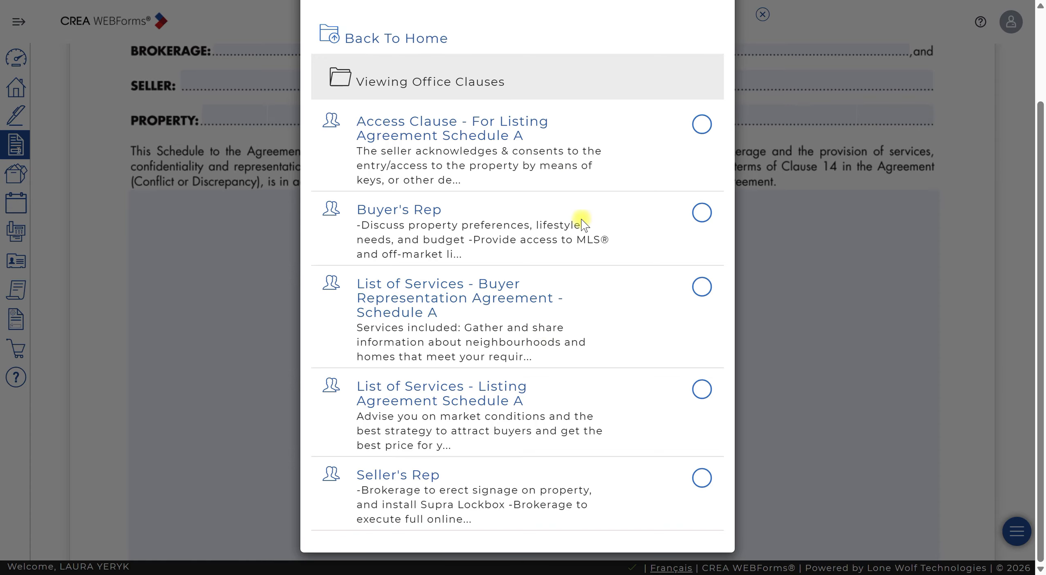
left_click(702, 124)
scroll(601, 155, "up", 3)
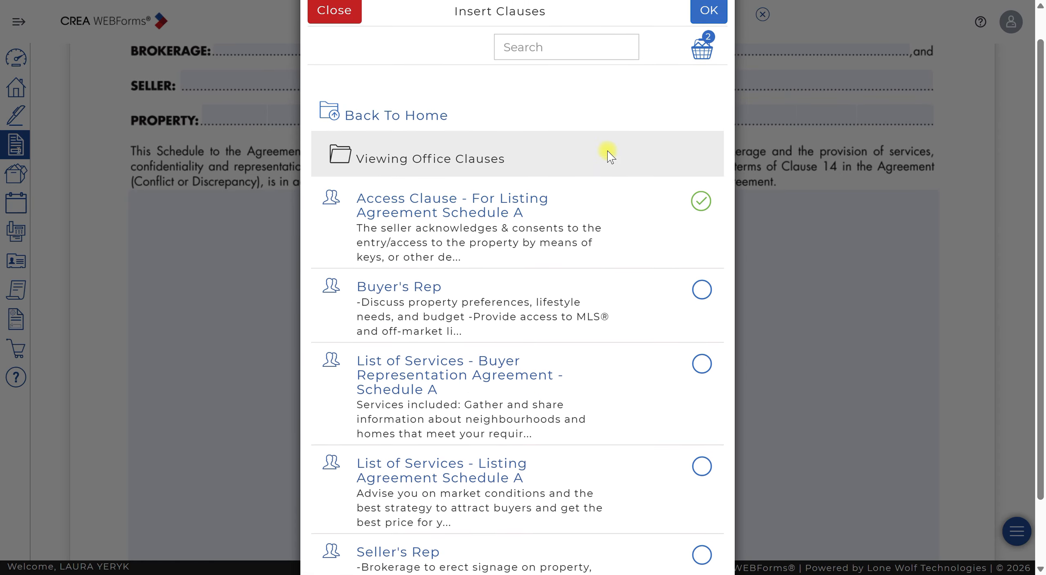
left_click(721, 45)
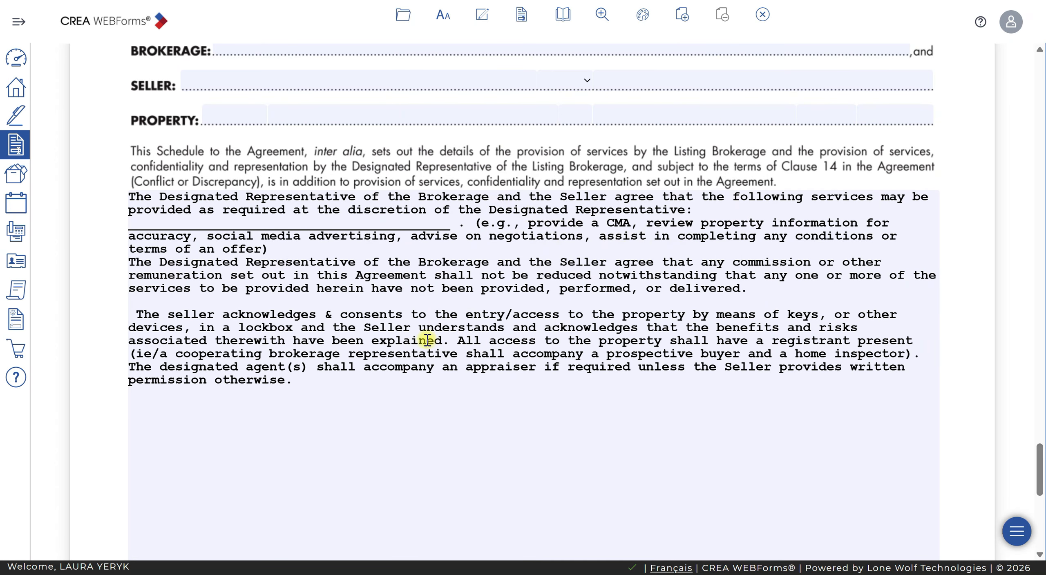
- Replace the blank underscore line in the seller services clause with the designated representative's full name and close the form
left_click_drag(454, 226, 124, 216)
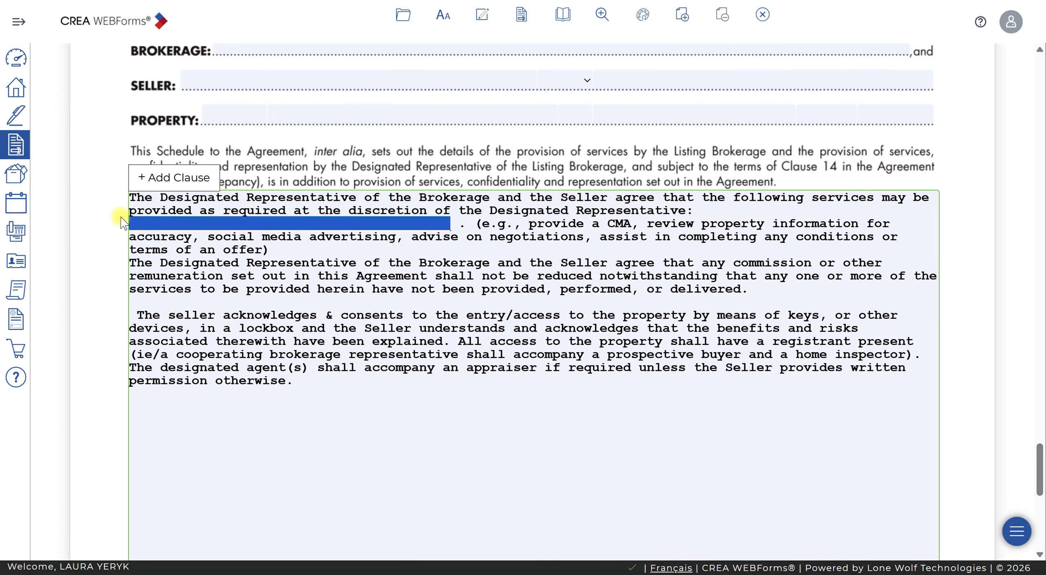
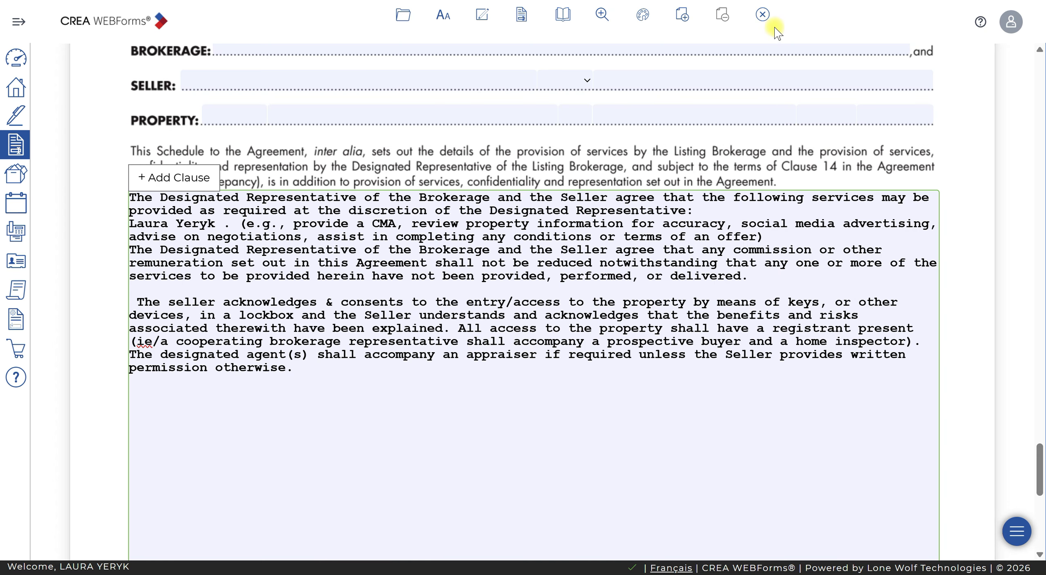
left_click(763, 14)
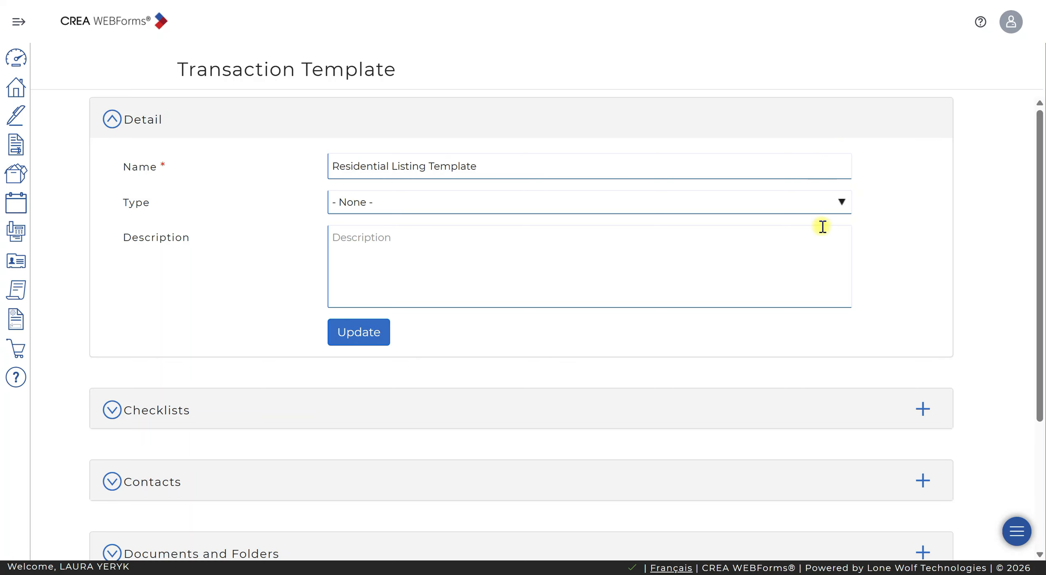
- Save the details of the Residential Listing Template
scroll(568, 352, "down", 5)
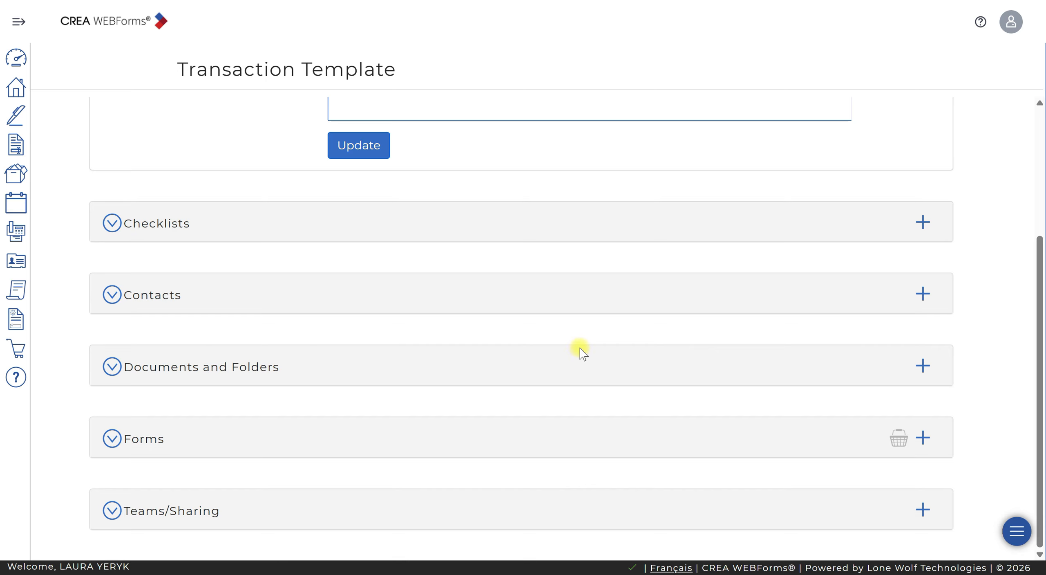
scroll(579, 347, "up", 4)
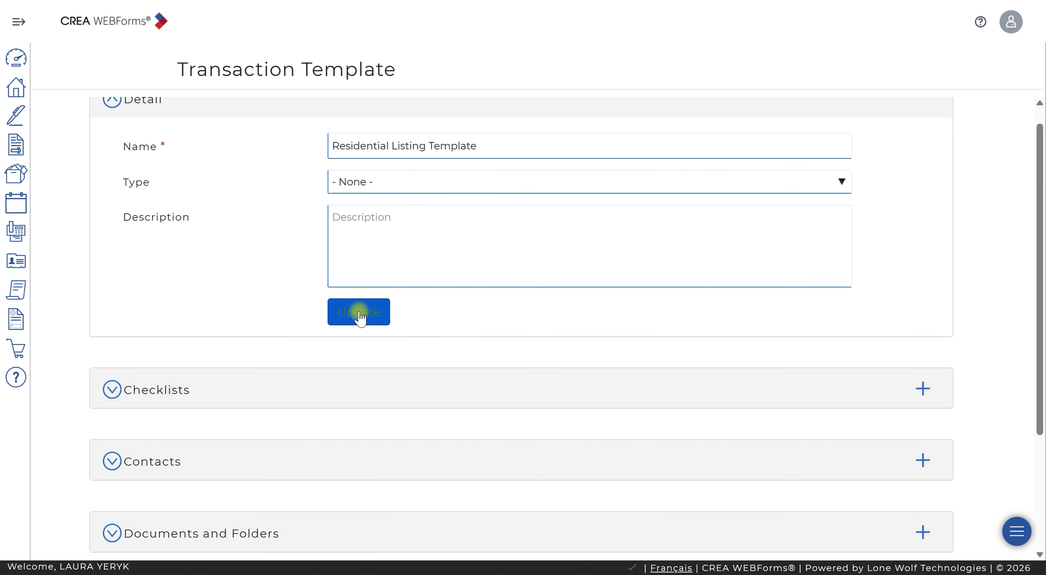
left_click(359, 312)
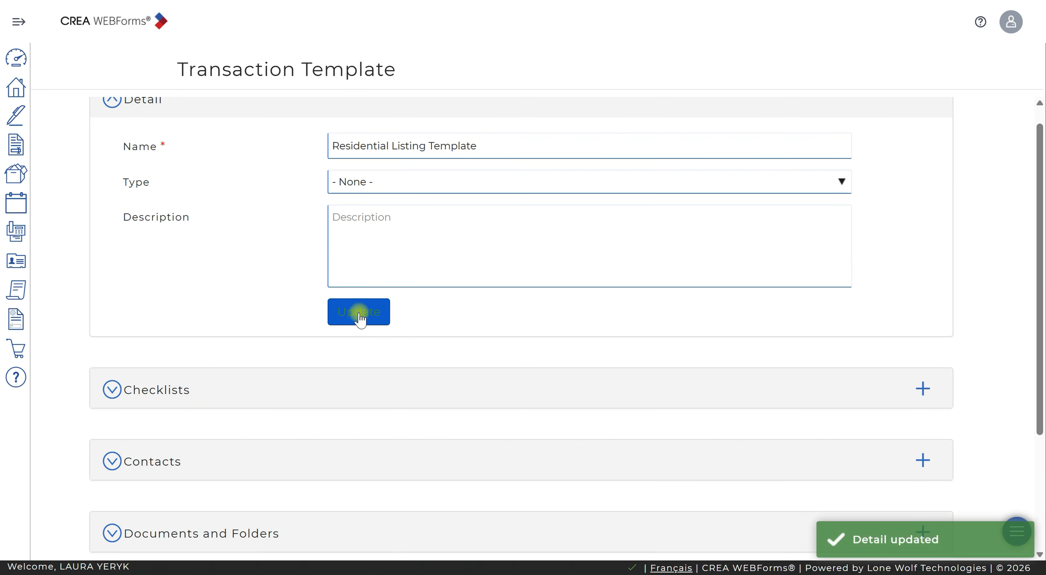
- Expand the template's list of forms and review which forms it contains
scroll(381, 333, "down", 4)
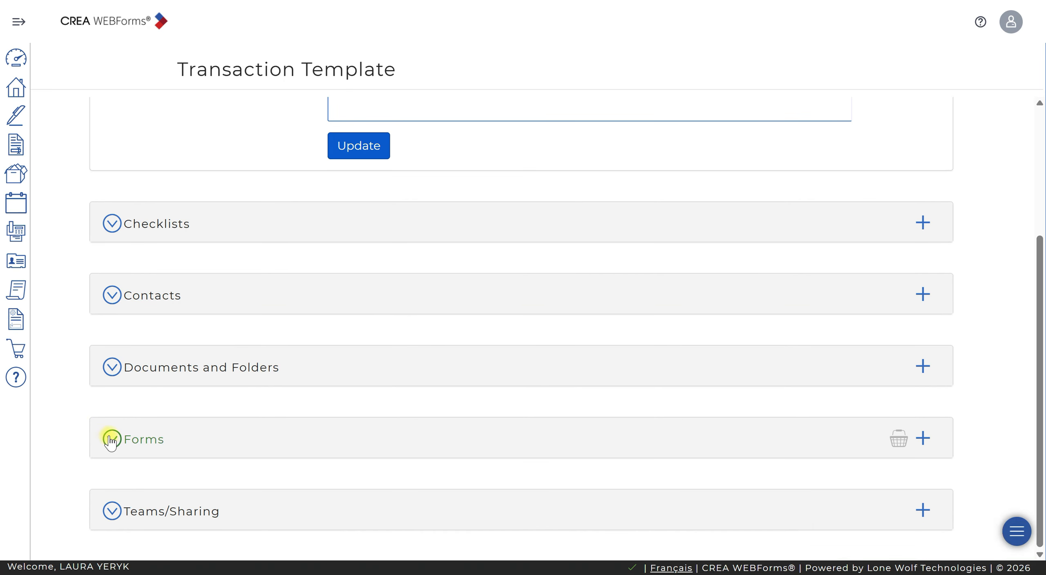
left_click(159, 440)
scroll(350, 436, "down", 6)
scroll(355, 428, "up", 9)
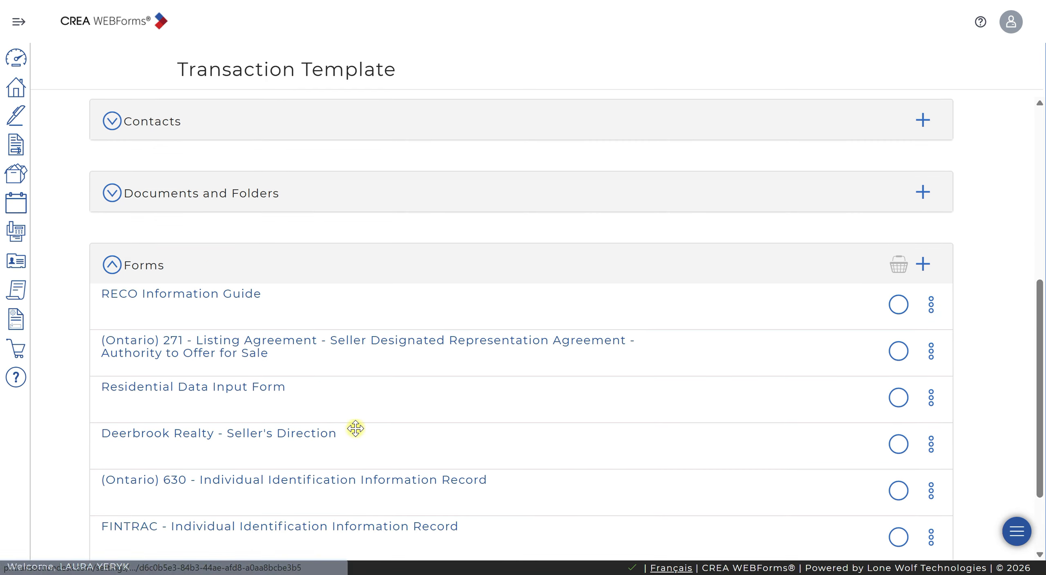
scroll(362, 423, "up", 2)
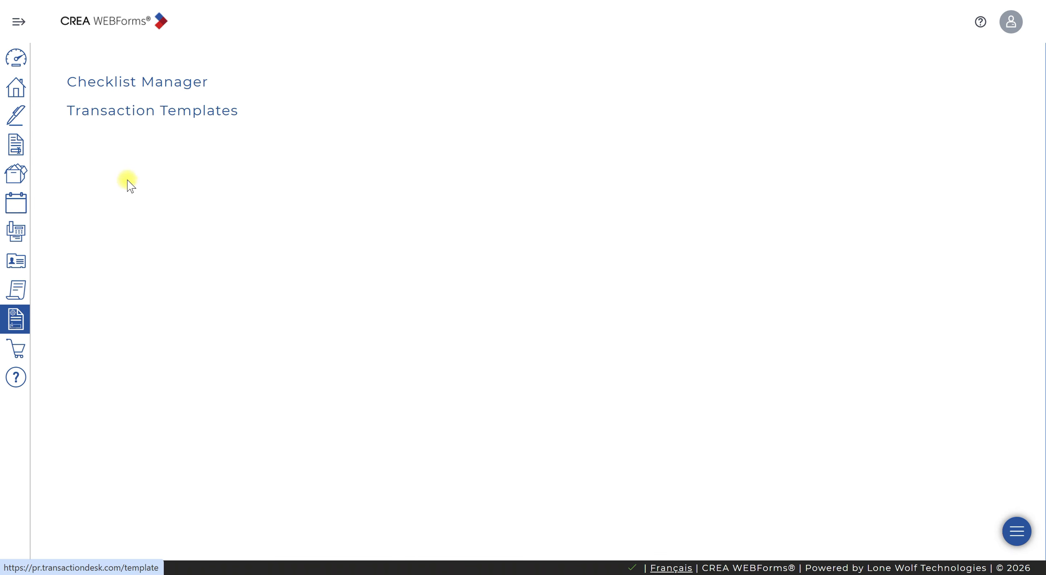
- Create a new transaction template named "Residential Sale Template"
left_click(171, 115)
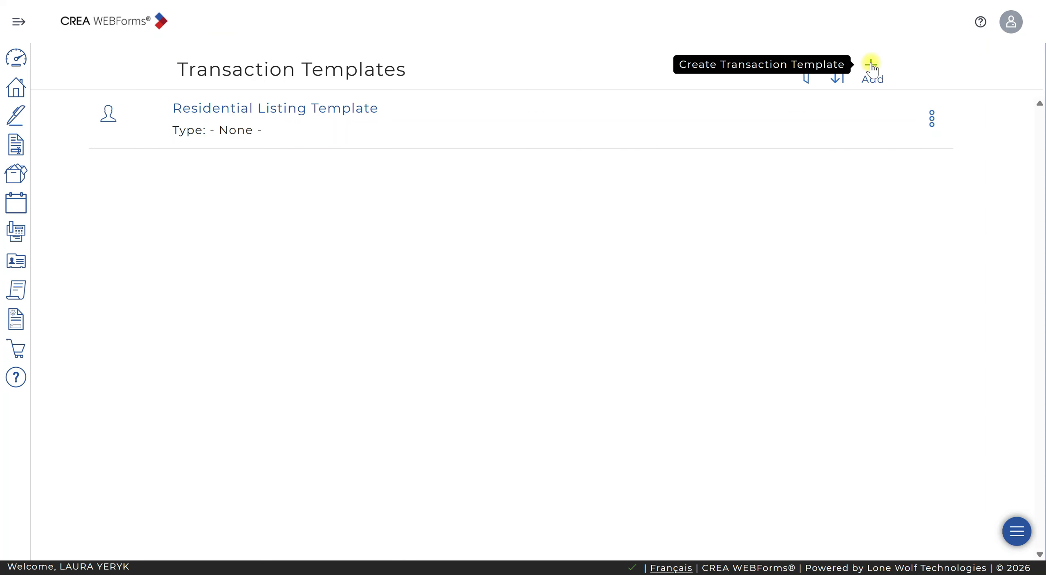
left_click(870, 67)
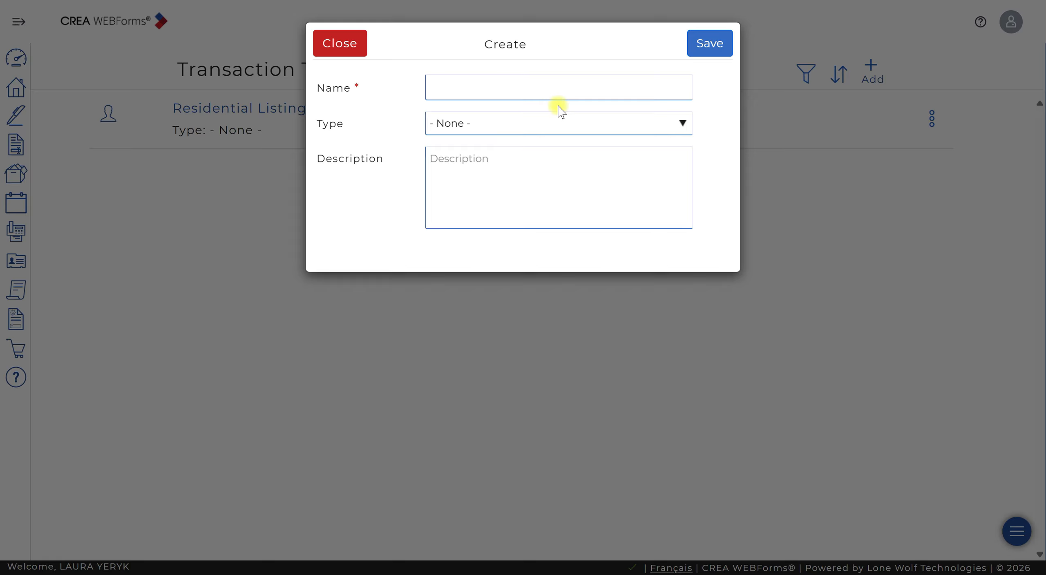
left_click(551, 87)
type("R")
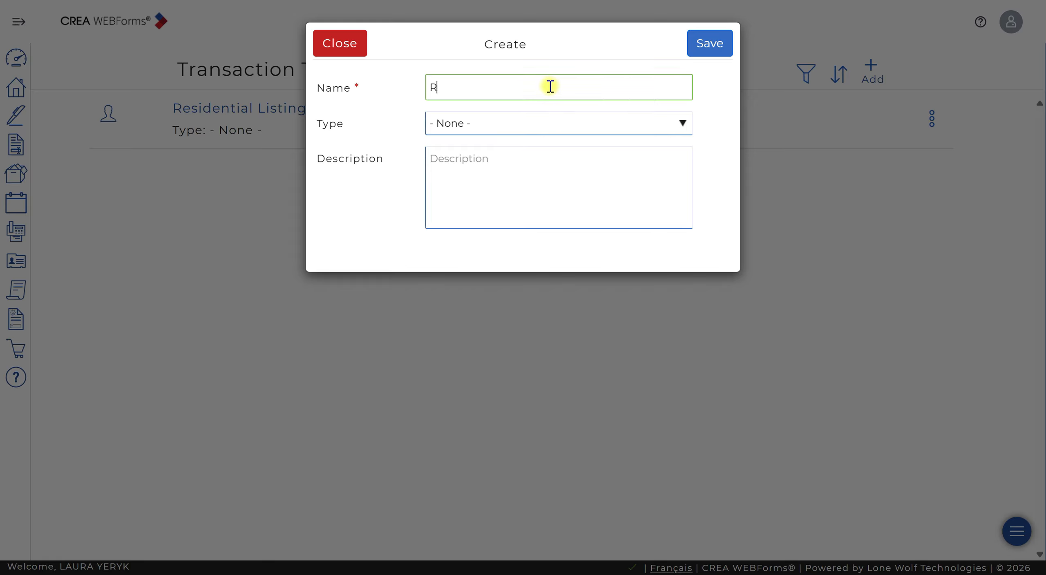
type("esidential Sale Template")
left_click(722, 43)
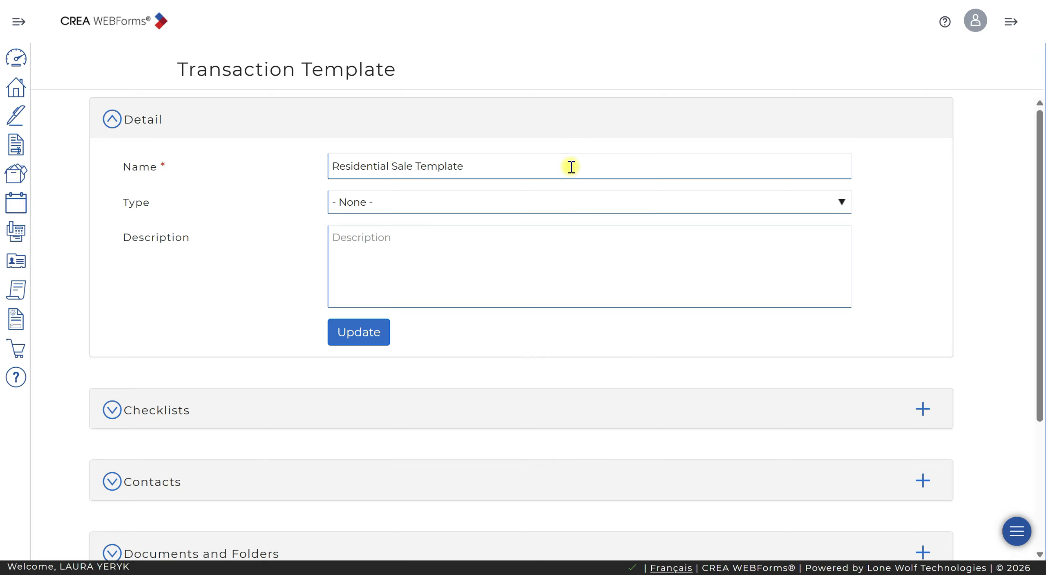
- Start adding forms to the Residential Sale Template
scroll(589, 249, "down", 5)
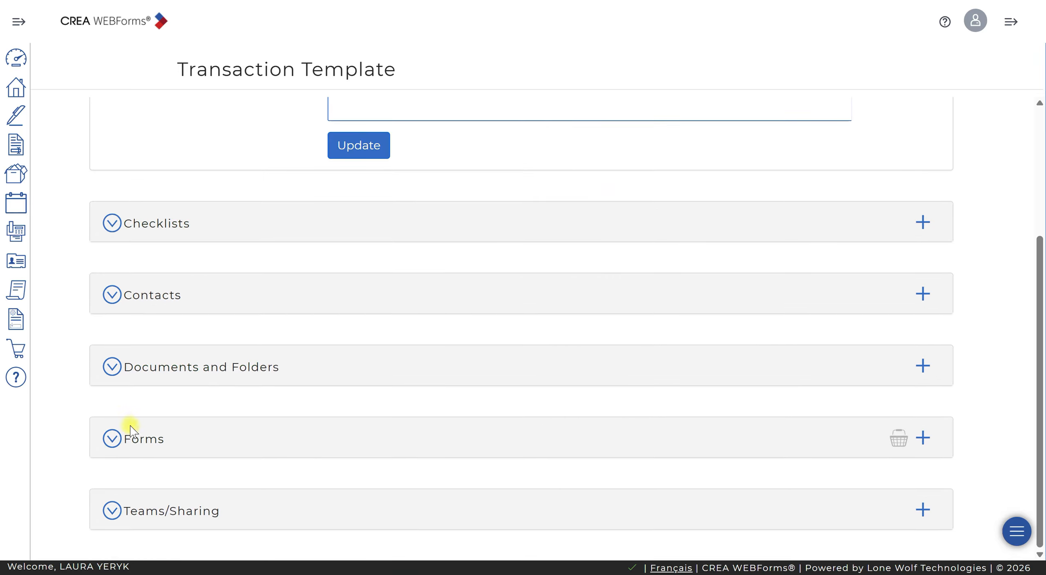
left_click(923, 437)
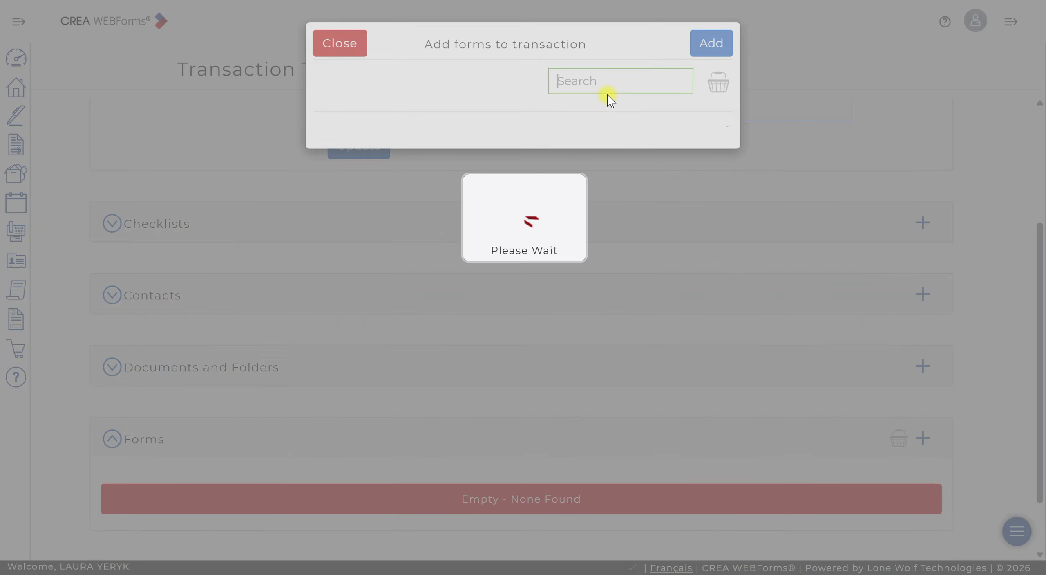
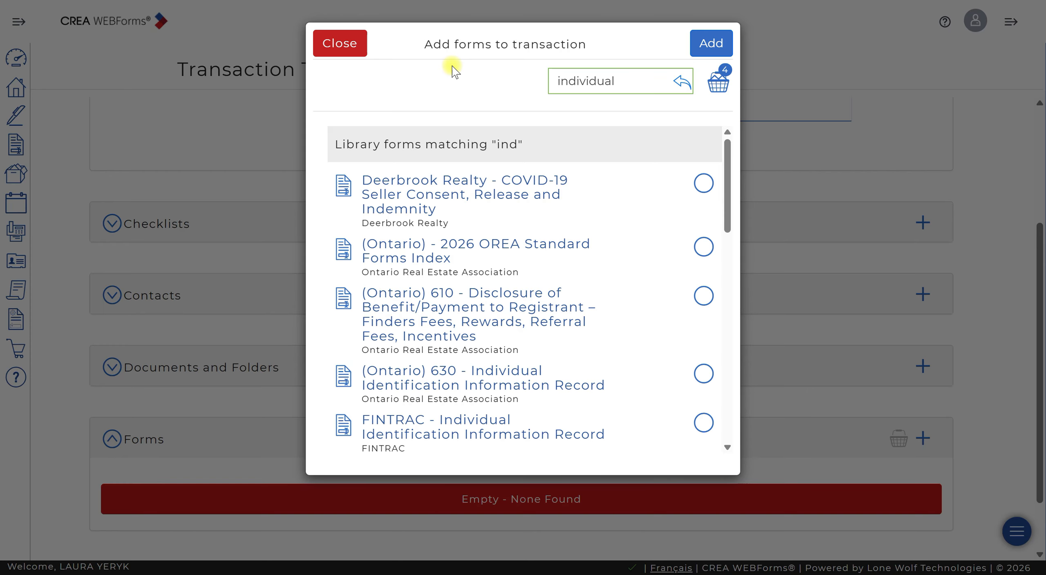
- Select the (Ontario) 630 and FINTRAC Individual Identification Information Record forms, then clear the search
left_click(703, 183)
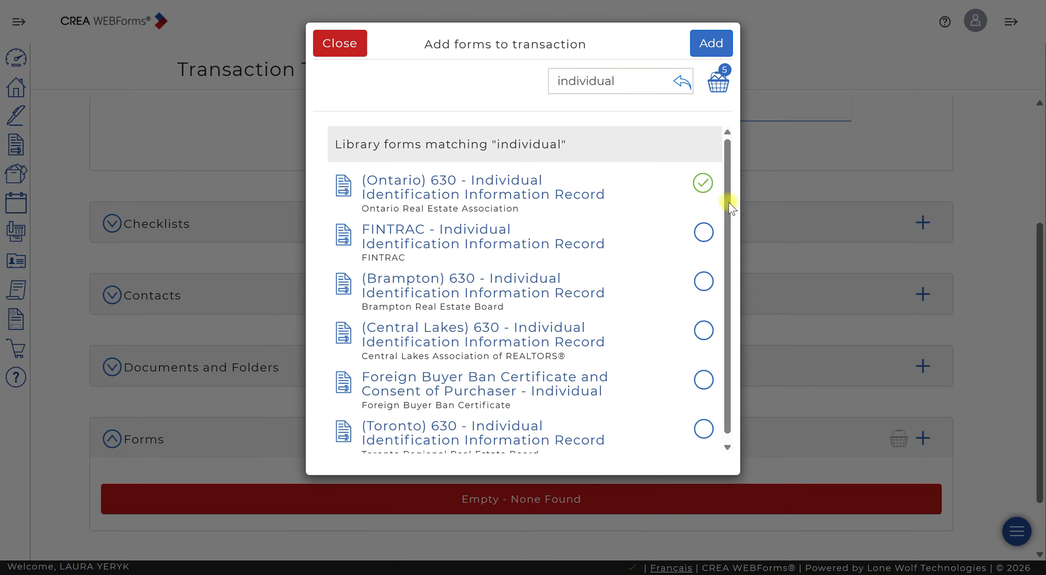
left_click(703, 233)
double_click(567, 79)
key("BackSpace")
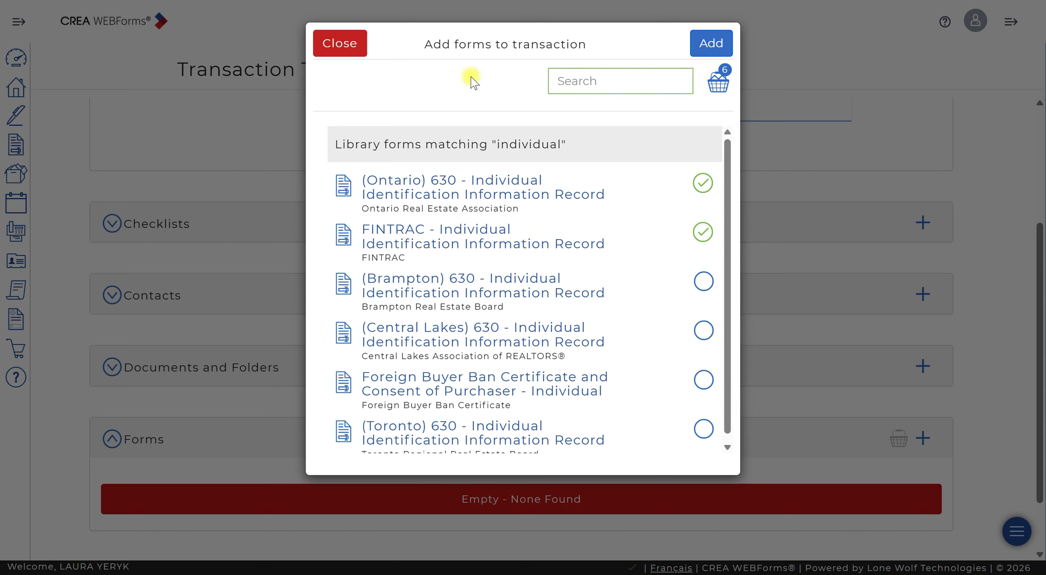
- Search the form library for Receipt and select the (Ontario) 635 Receipt of Funds Record form
type("Receipt")
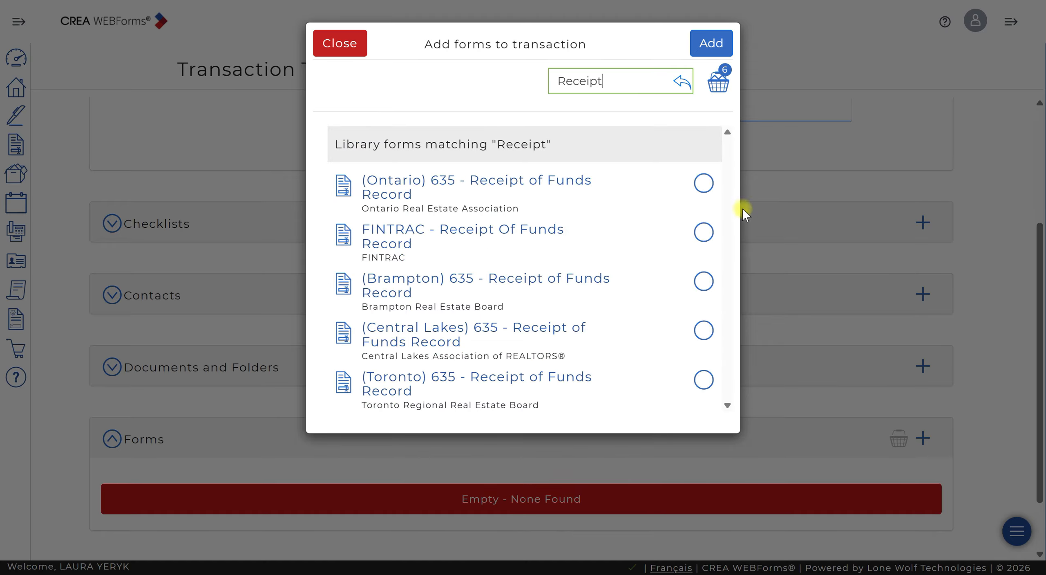
left_click(703, 182)
- Search for Offer Info, select the Deerbrook Realty Offer Information Sheet, and add all selected forms to the template
left_click(642, 90)
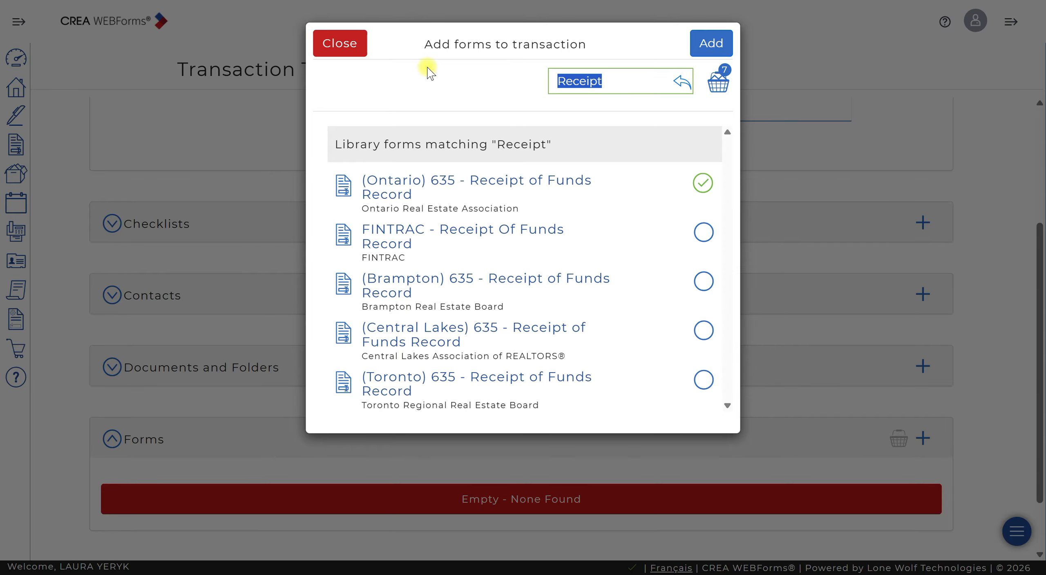
type("Offer ")
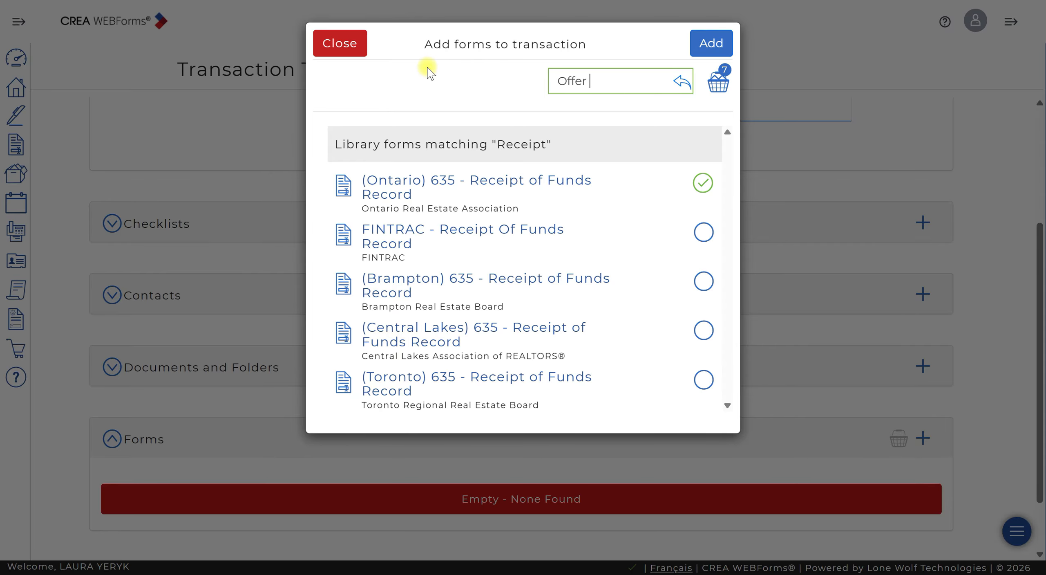
type("Info")
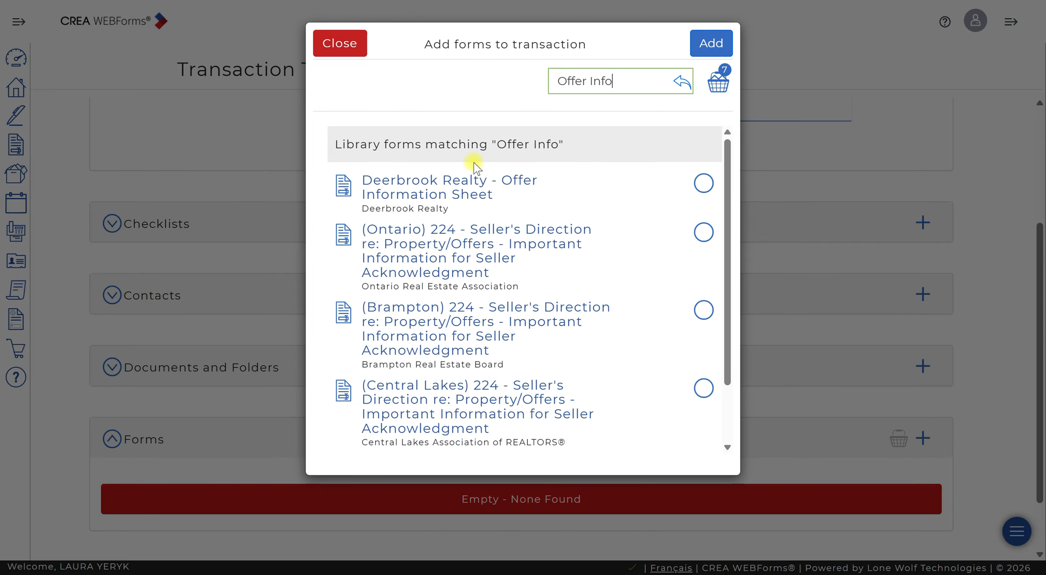
left_click(706, 183)
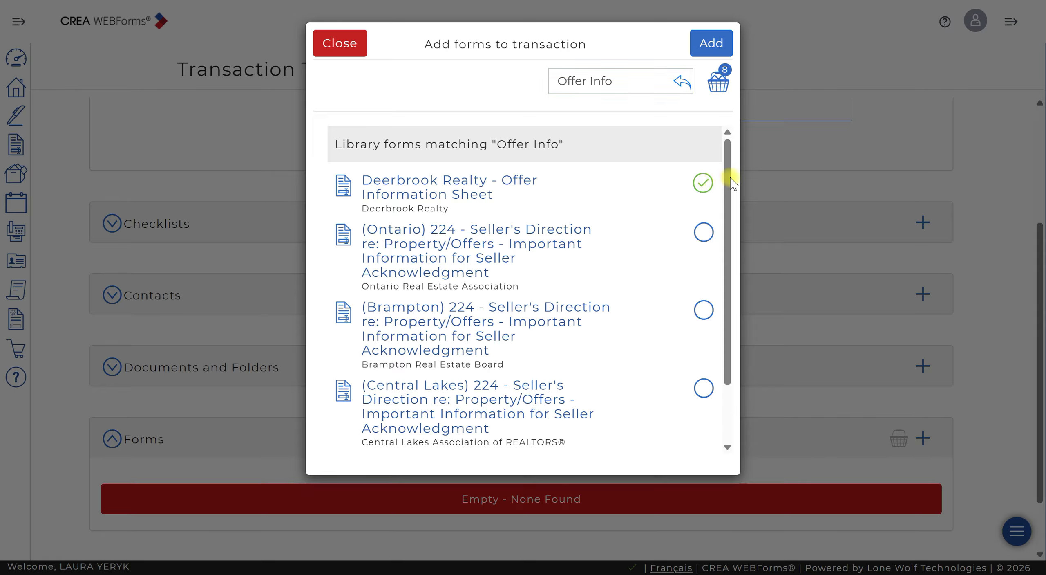
left_click(715, 45)
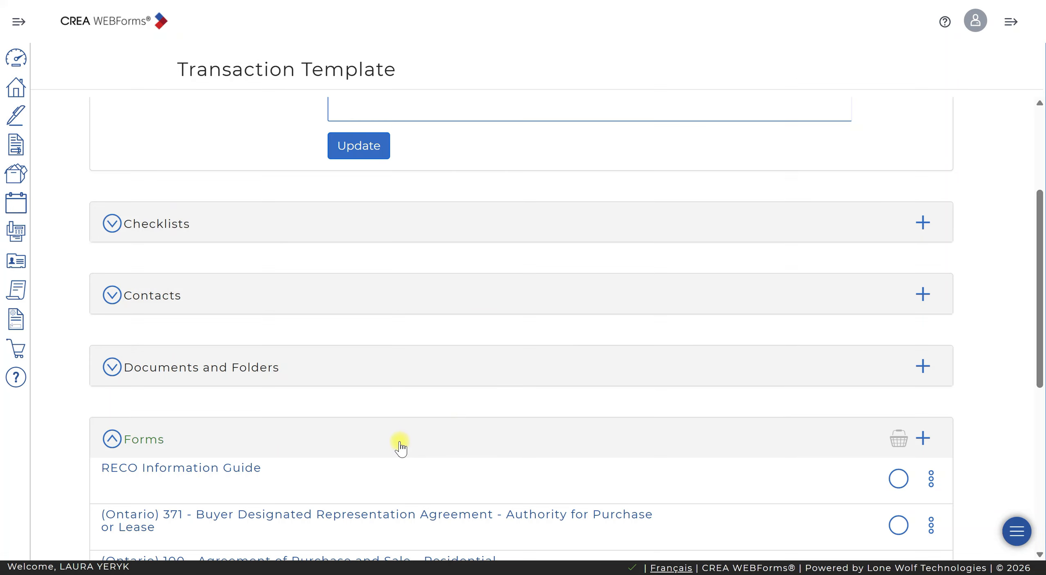
- Open the (Ontario) 371 Buyer Designated Representation Agreement form and scroll to its Schedule A
scroll(449, 435, "down", 5)
scroll(450, 437, "down", 3)
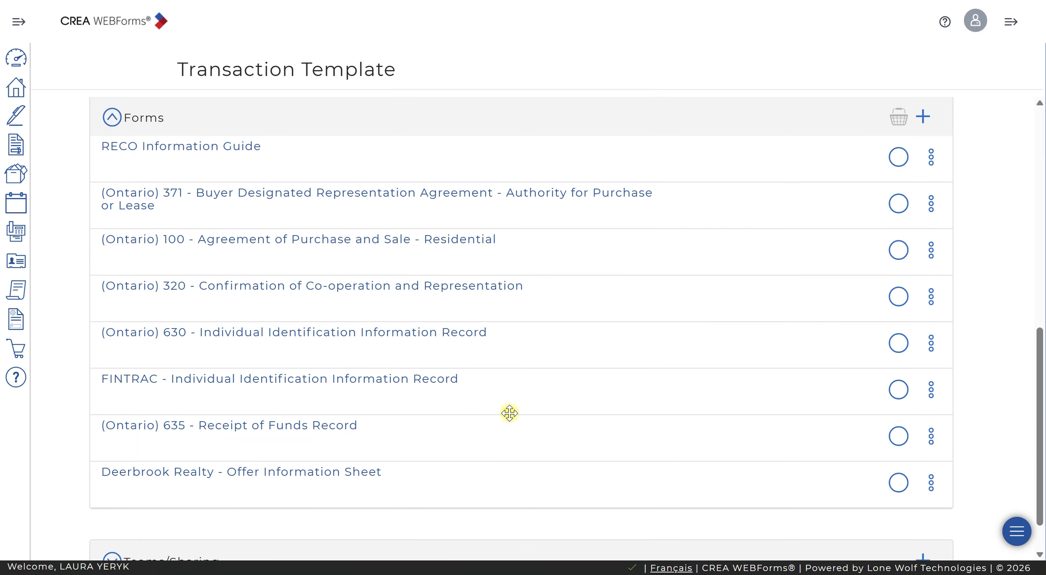
left_click(400, 200)
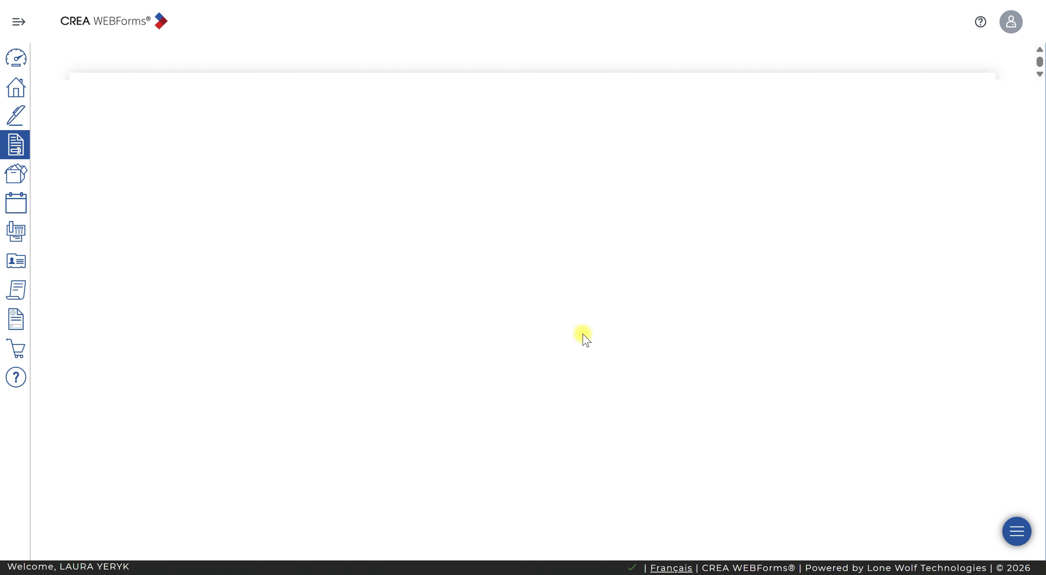
scroll(585, 333, "down", 10)
scroll(599, 335, "down", 20)
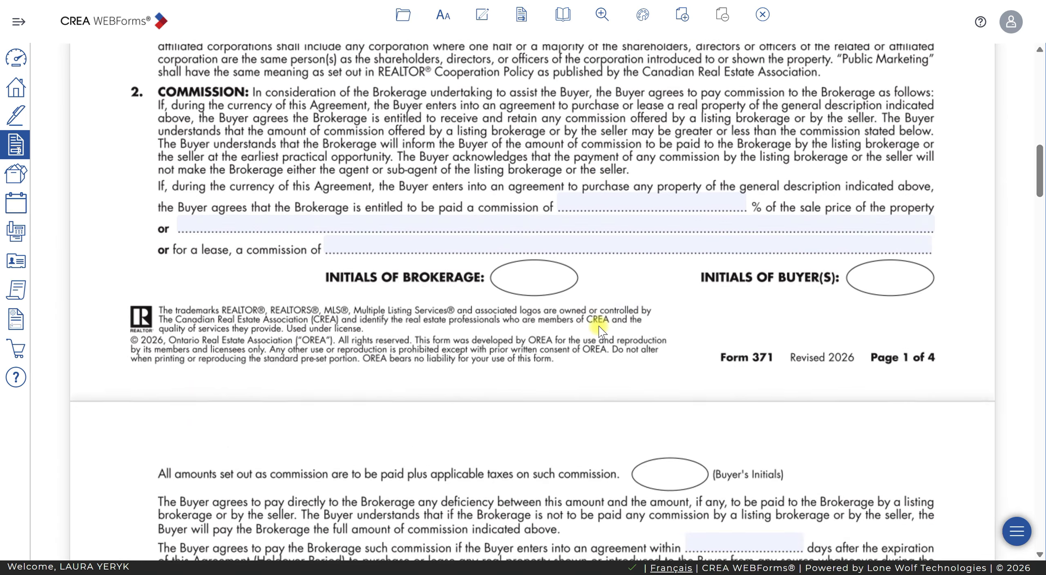
scroll(604, 323, "down", 10)
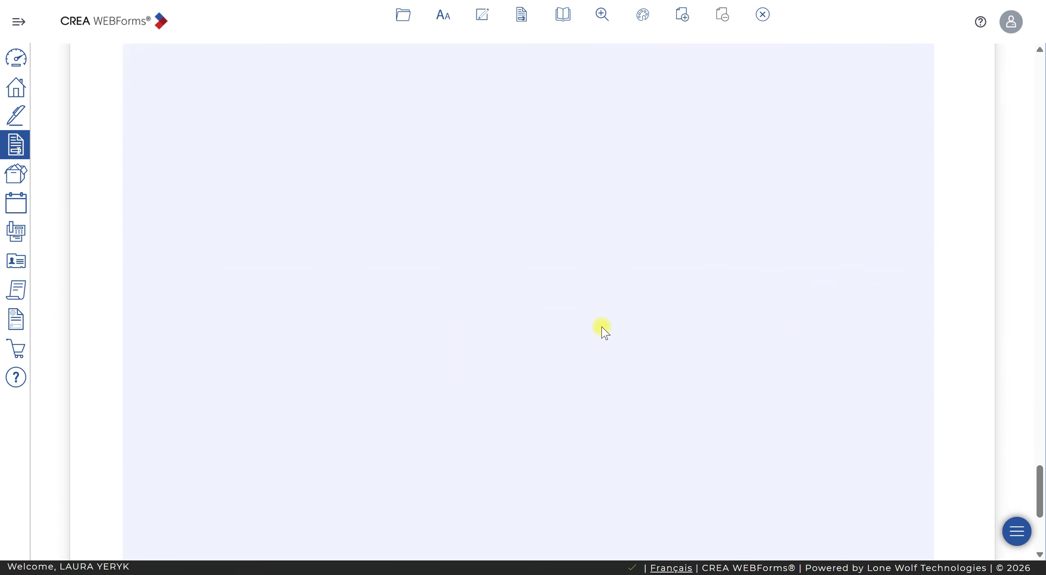
scroll(602, 313, "up", 1)
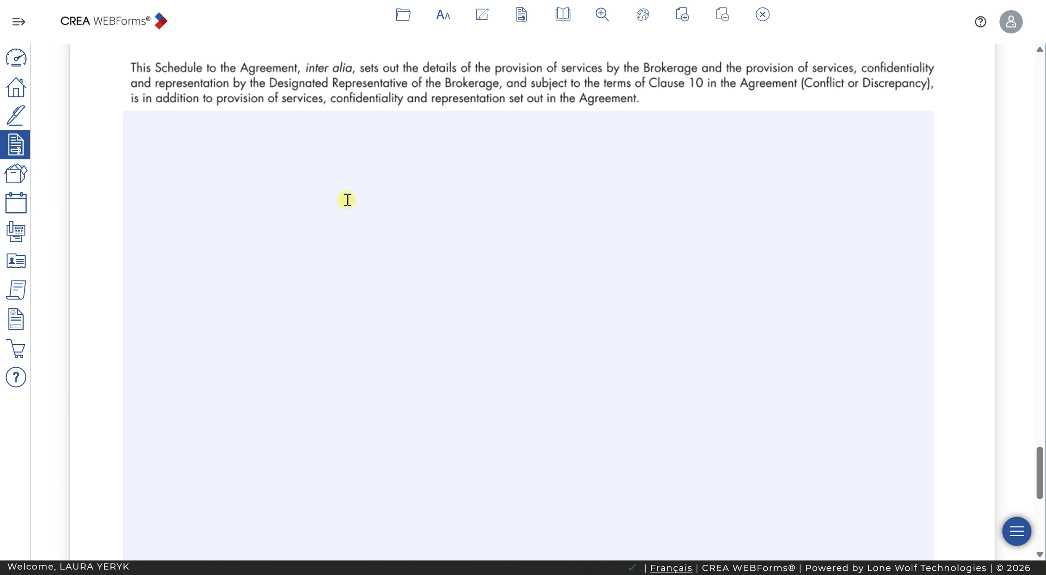
- Open the clause library from Schedule A and browse System Clauses into the Services folder
mouse_move(276, 151)
left_click(186, 99)
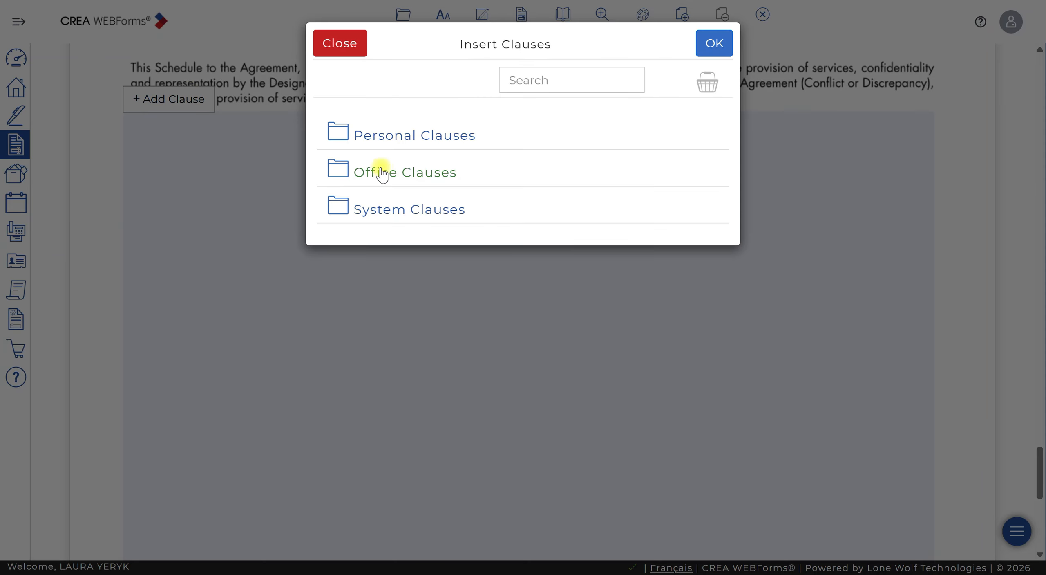
left_click(357, 209)
left_click(391, 239)
scroll(493, 315, "down", 15)
scroll(498, 322, "down", 15)
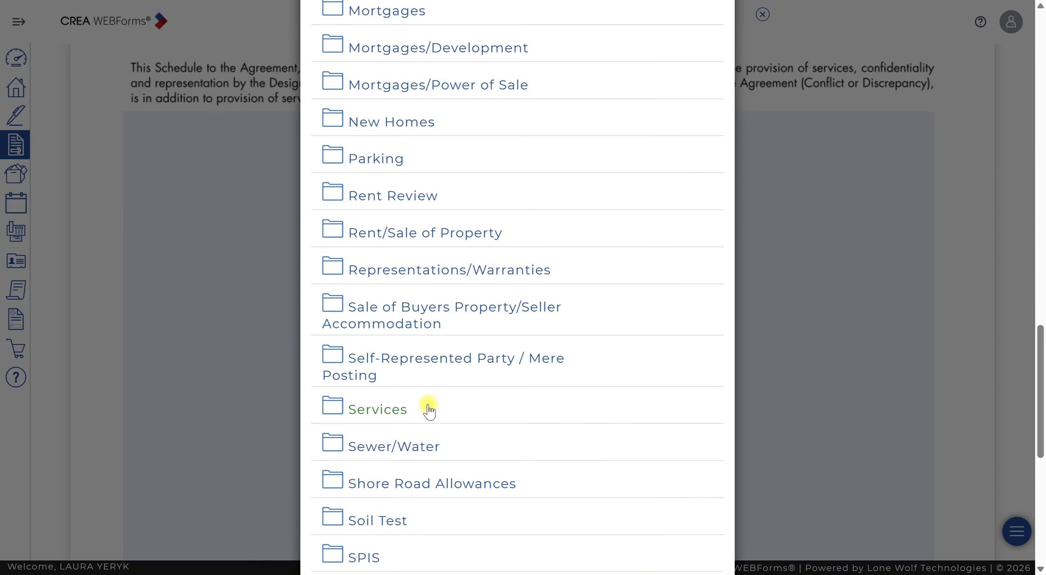
left_click(394, 405)
- Insert the SERV-6 Designated Representation Agreement Buyer Services clause into Schedule A
scroll(532, 368, "down", 2)
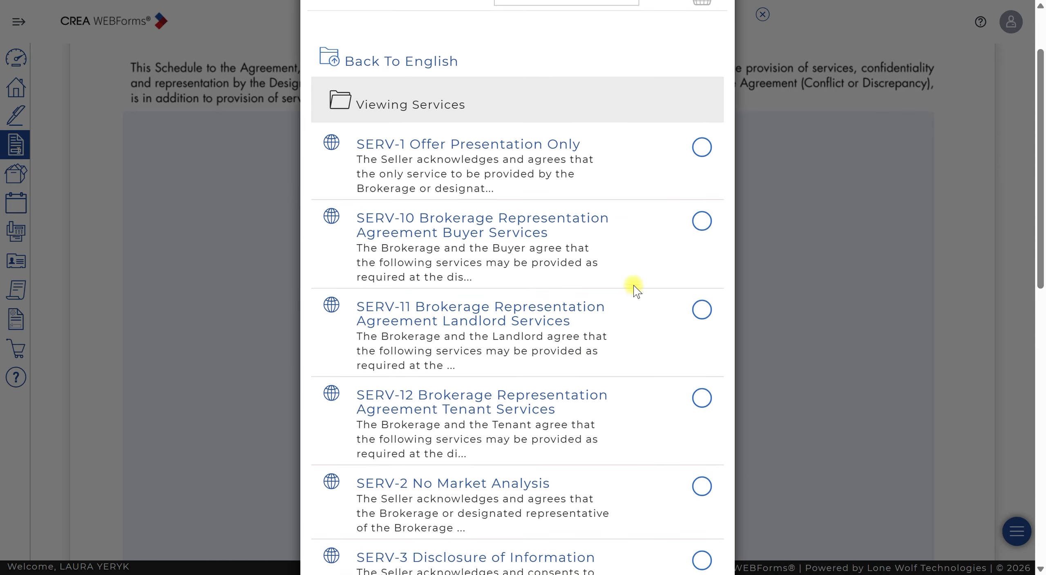
scroll(644, 285, "down", 1)
scroll(643, 285, "down", 5)
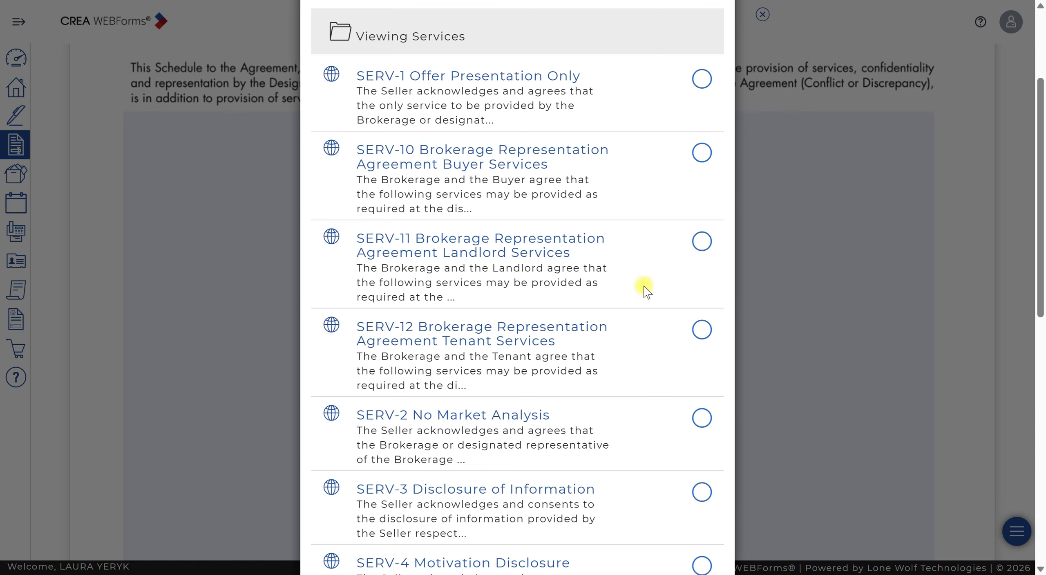
scroll(644, 293, "down", 7)
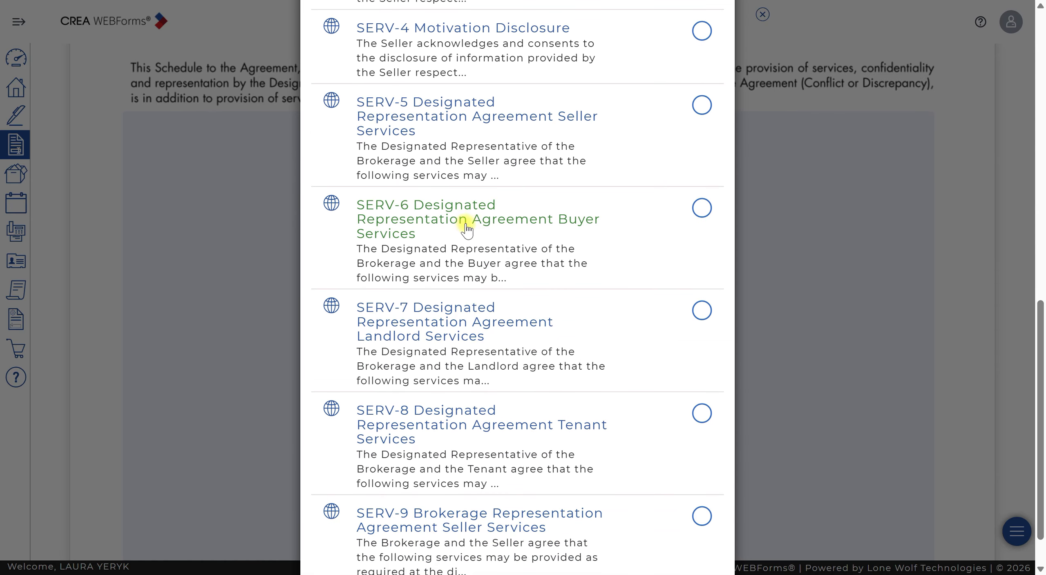
left_click(703, 208)
scroll(645, 282, "up", 6)
scroll(645, 282, "up", 6)
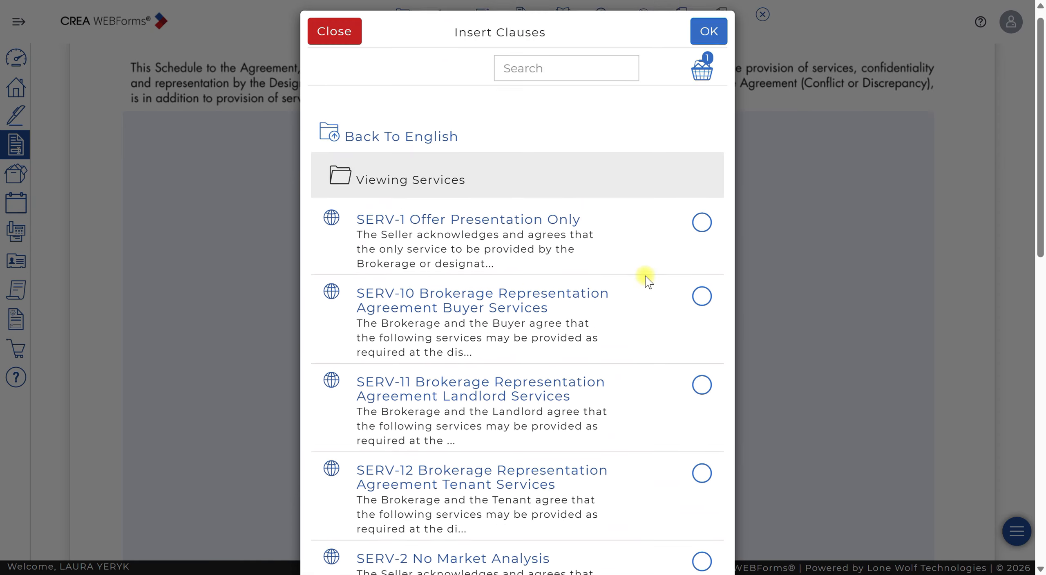
left_click(705, 40)
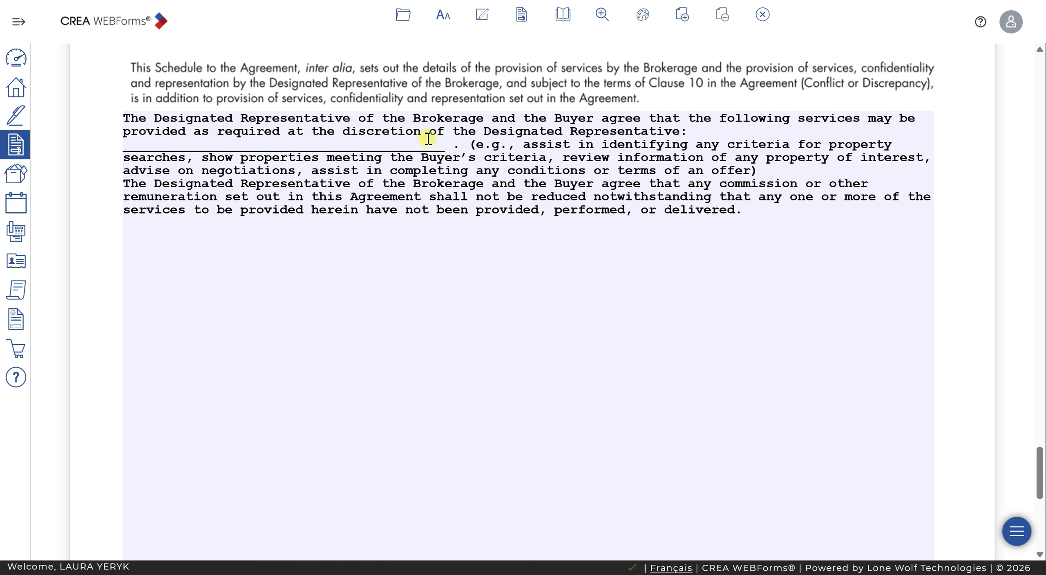
- Replace the clause's Designated Representative blank with the agent's full name and close the form
left_click(451, 147)
left_click_drag(453, 147, 119, 151)
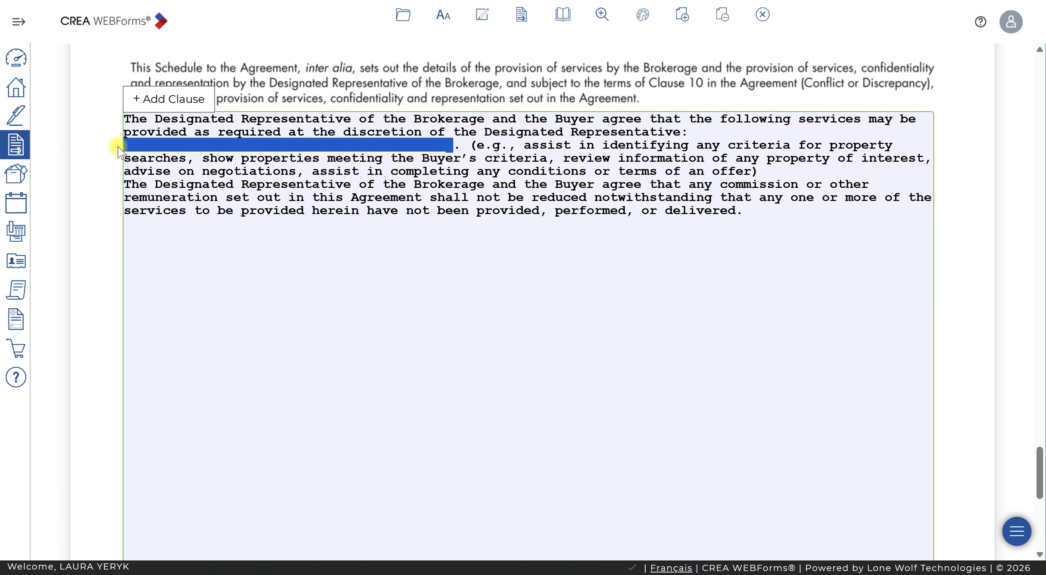
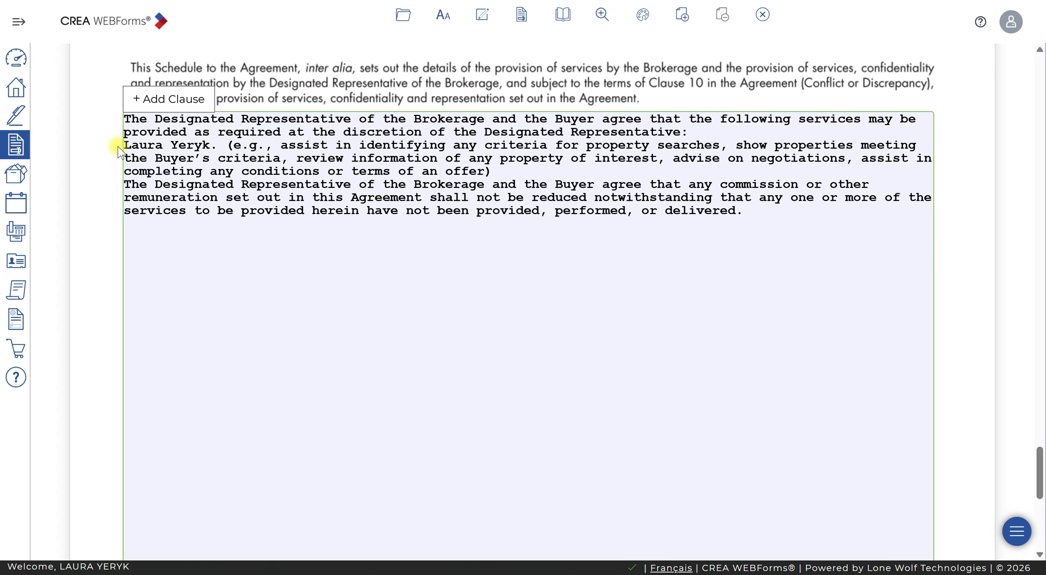
left_click(765, 16)
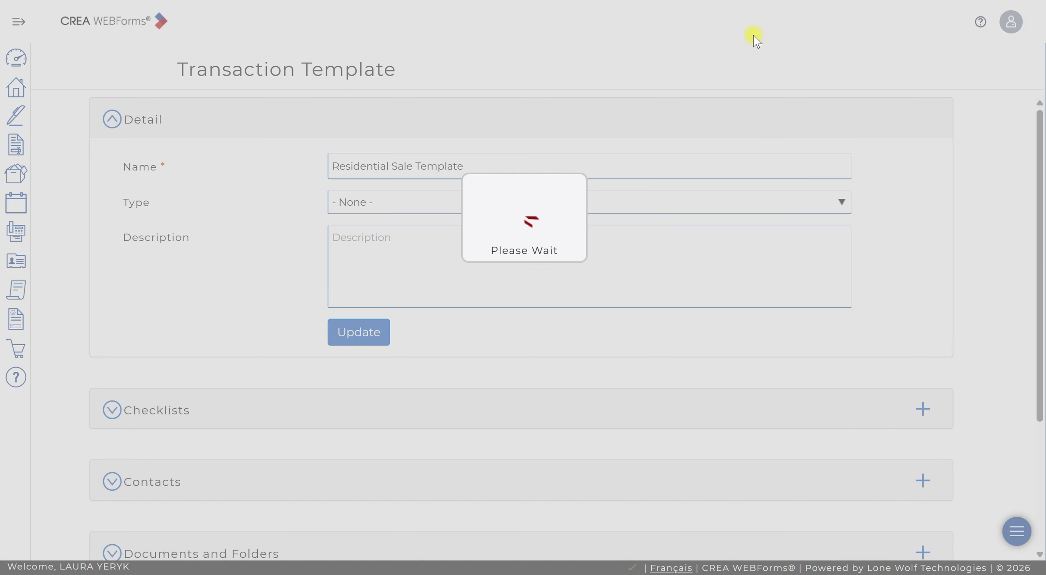
- Open the (Ontario) 100 Agreement of Purchase and Sale - Residential form from the template and scroll to its Schedule A
scroll(355, 431, "down", 5)
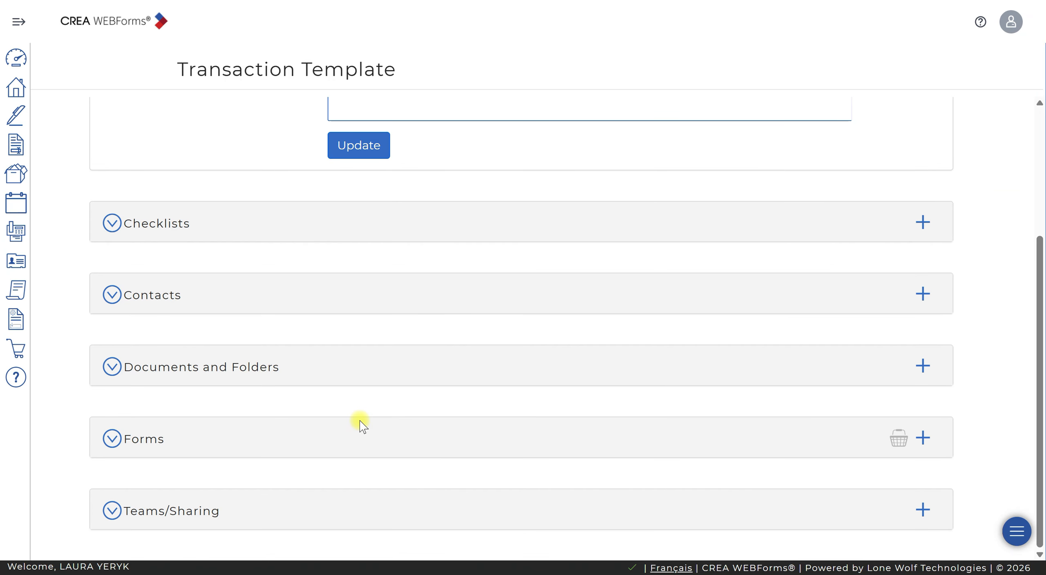
left_click(123, 437)
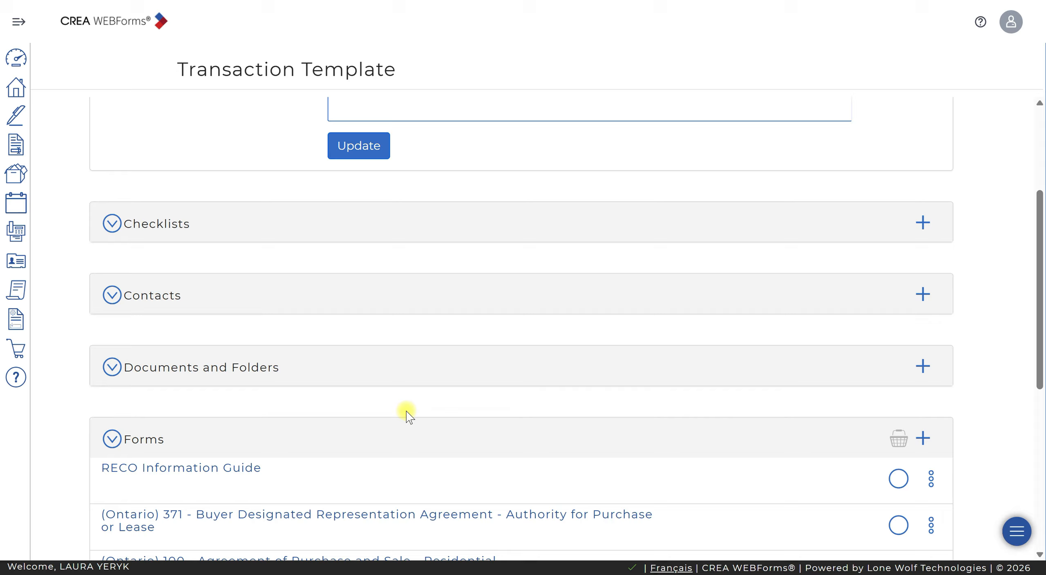
scroll(406, 412, "down", 6)
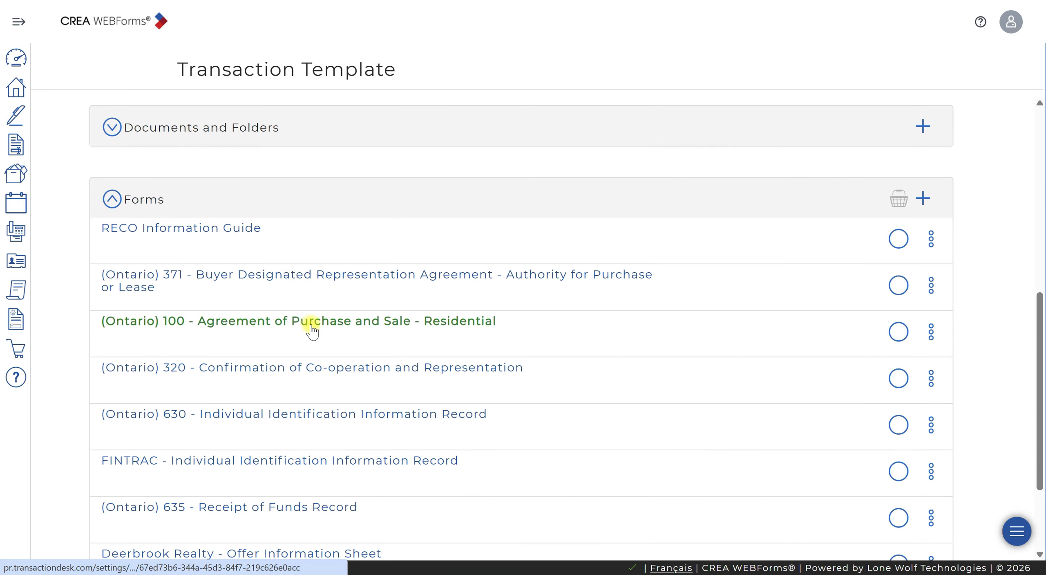
left_click(341, 327)
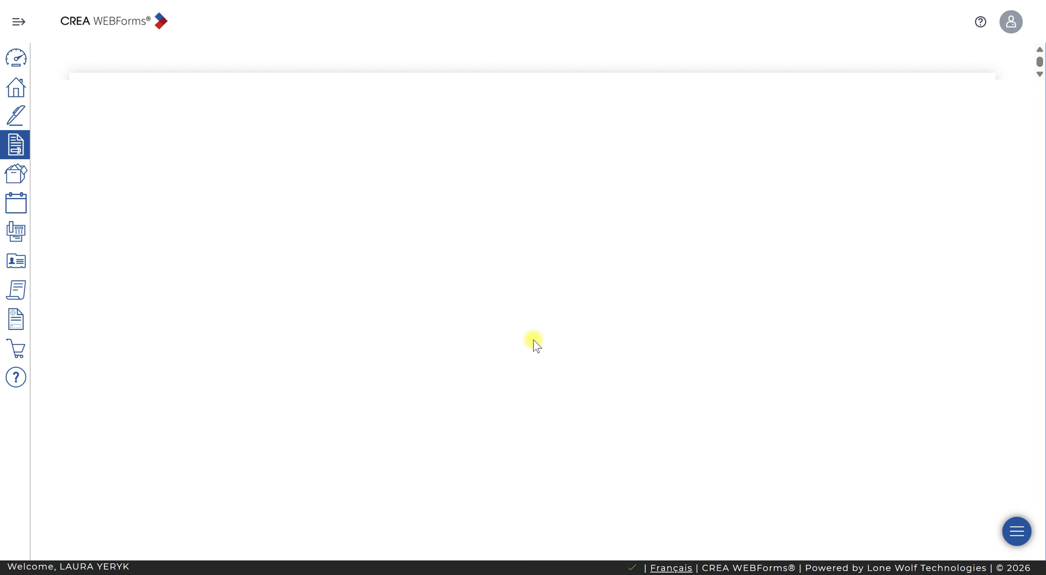
scroll(680, 364, "down", 5)
scroll(680, 363, "down", 20)
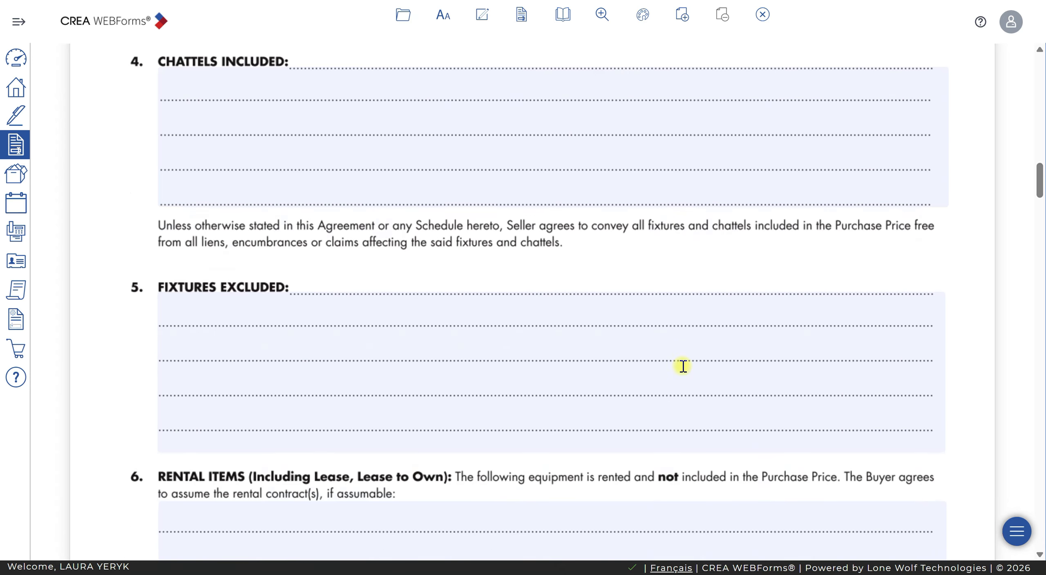
scroll(683, 366, "down", 20)
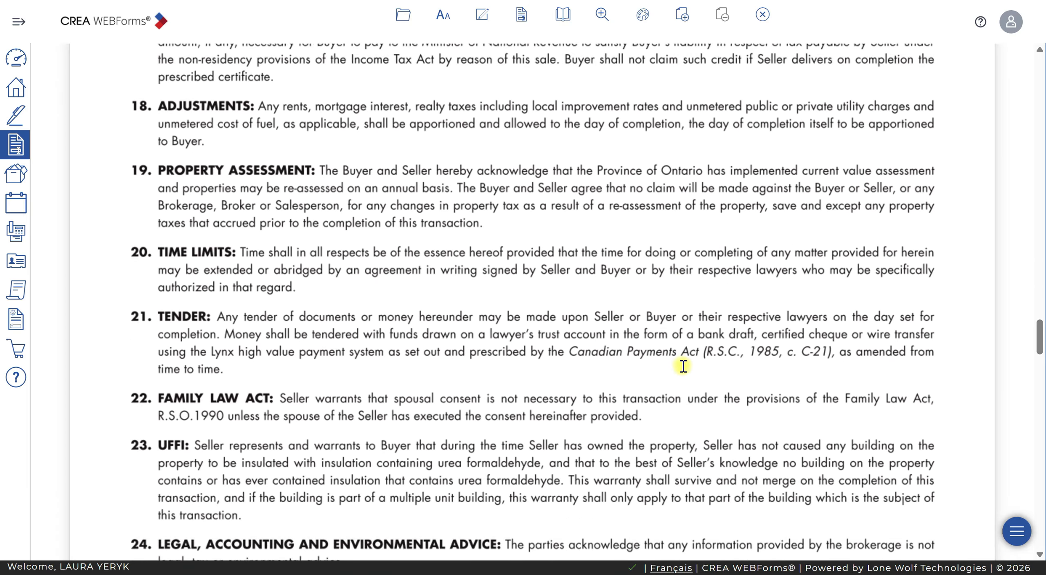
scroll(683, 366, "down", 20)
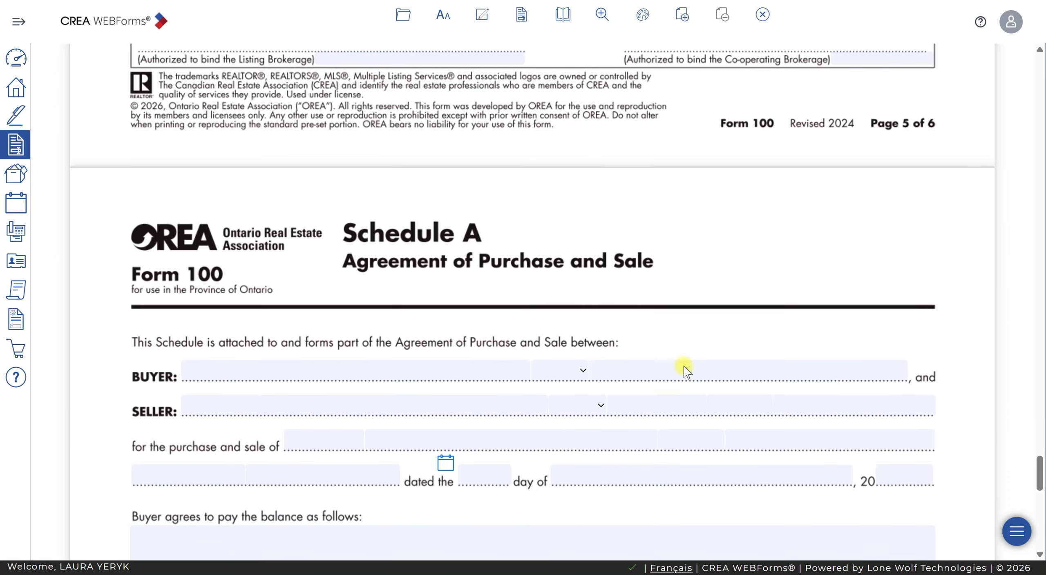
scroll(684, 367, "down", 10)
left_click(182, 275)
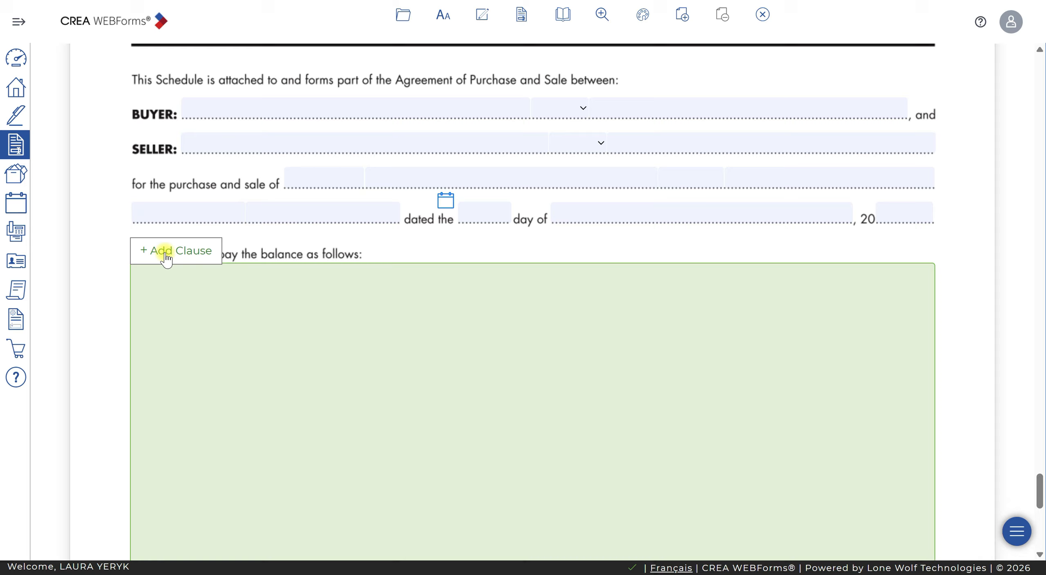
- Search the clause library for balance and select the DEP/PAY-02 Balance of Purchase Price clause
left_click(167, 258)
left_click(584, 76)
type("balance")
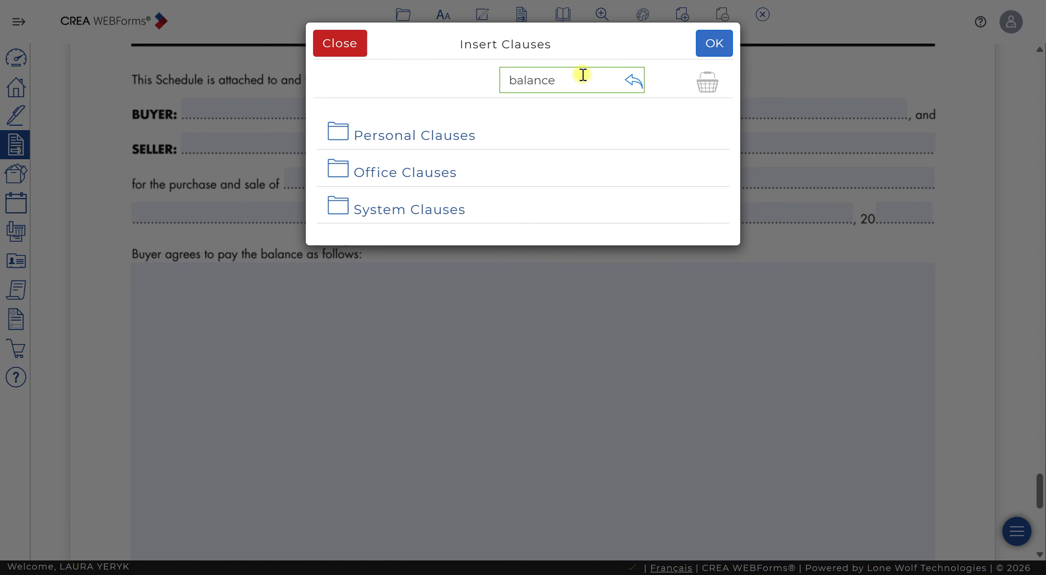
key("Return")
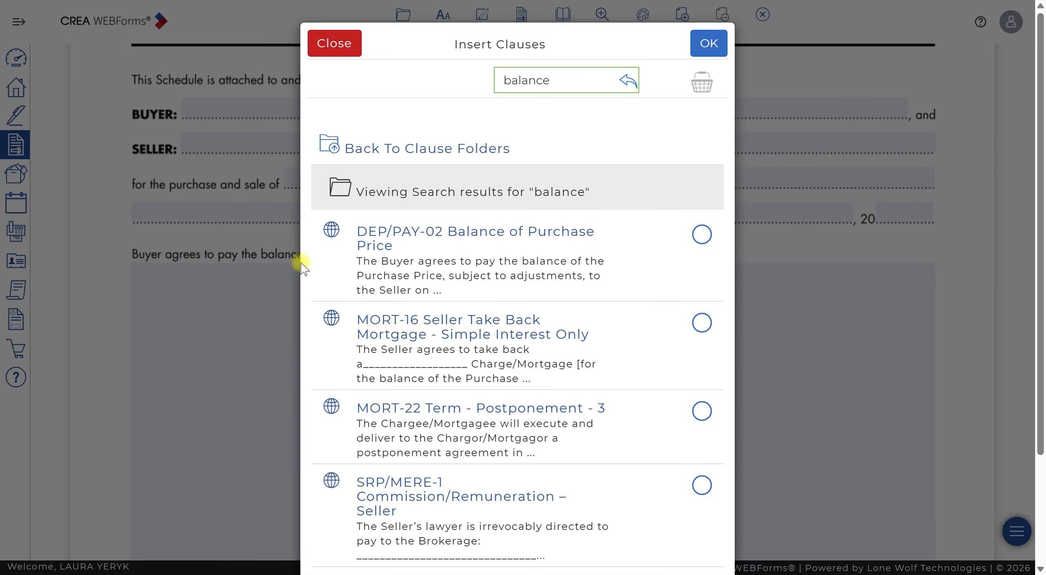
left_click(702, 233)
- Search the clause library for mort- and select the MORT-04 Condition - Arranging New Mortgage Satisfactory to Buyer clause
double_click(593, 78)
type("Mort")
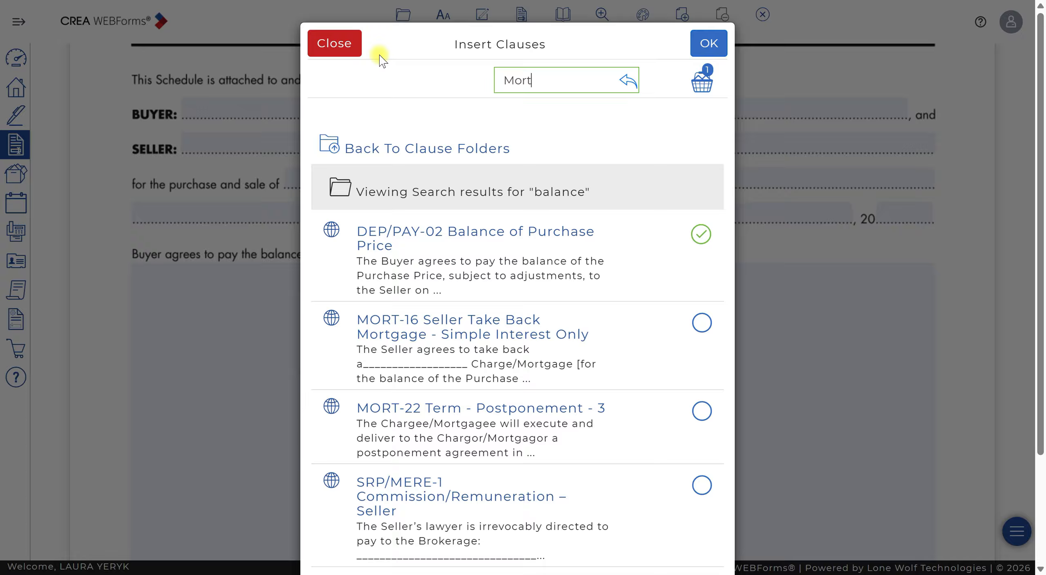
key("Return")
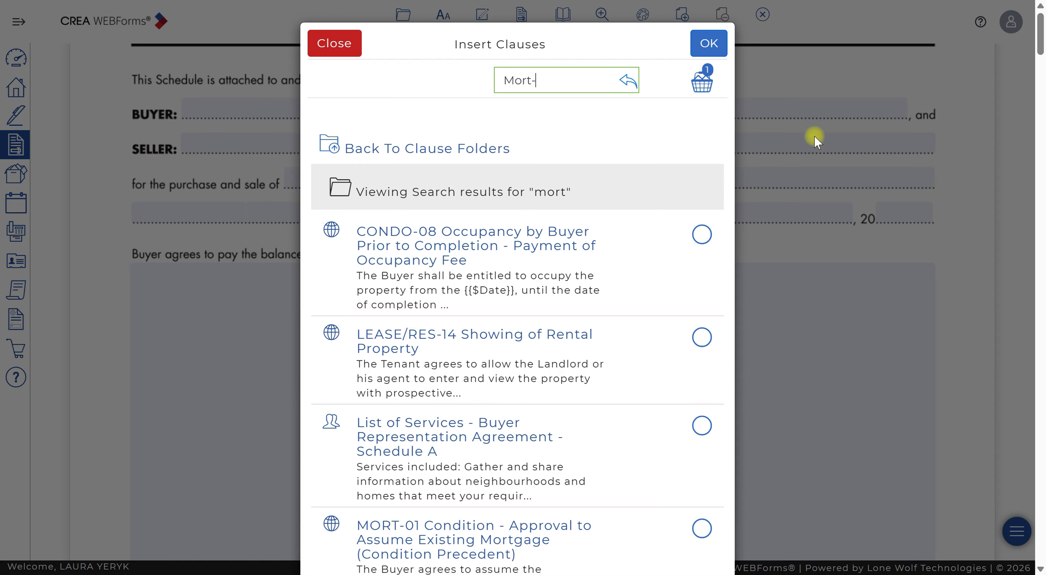
type("-")
key("Return")
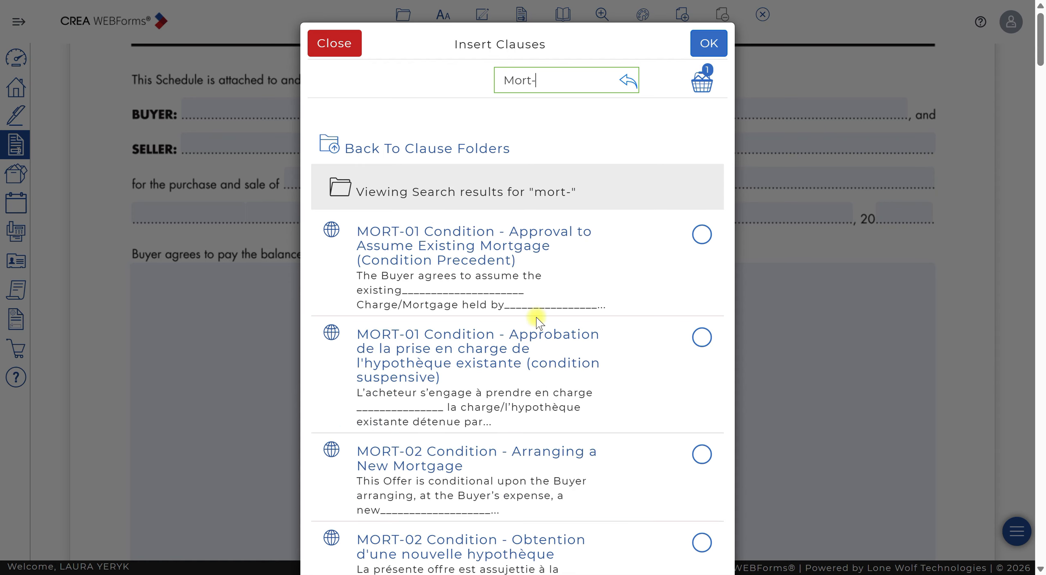
scroll(497, 363, "down", 6)
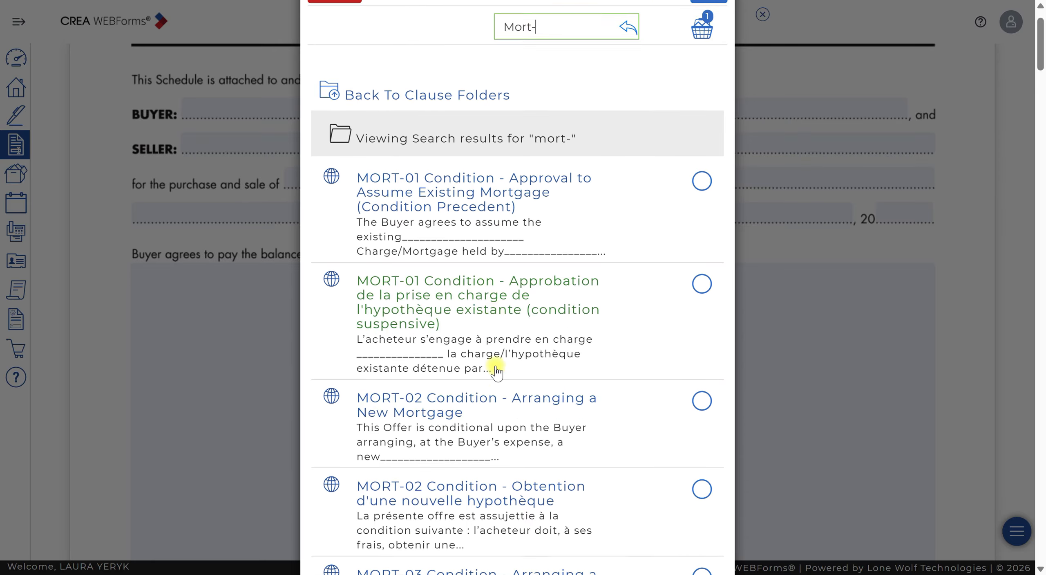
scroll(515, 370, "down", 5)
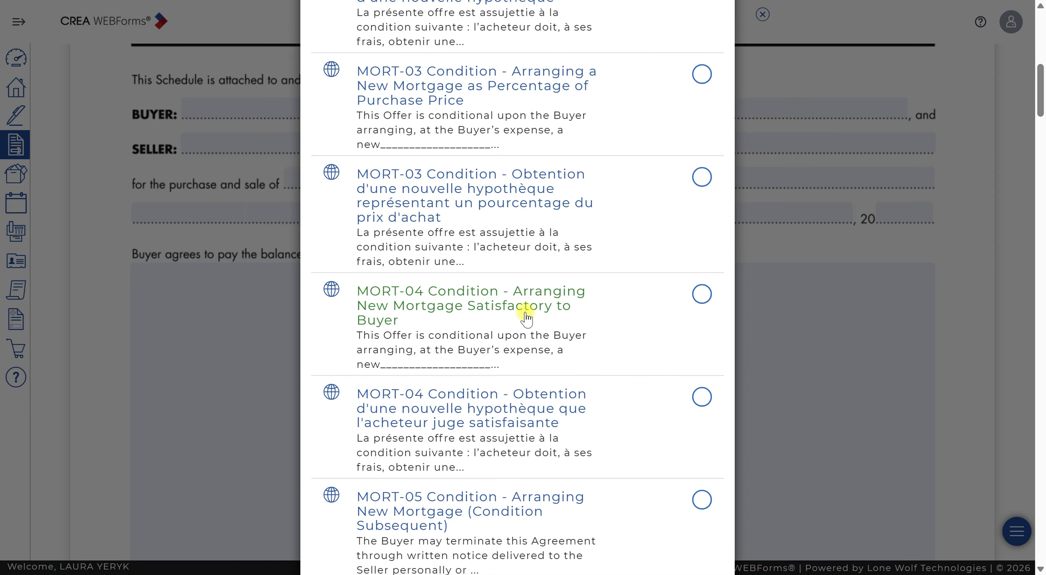
left_click(703, 294)
scroll(532, 295, "up", 10)
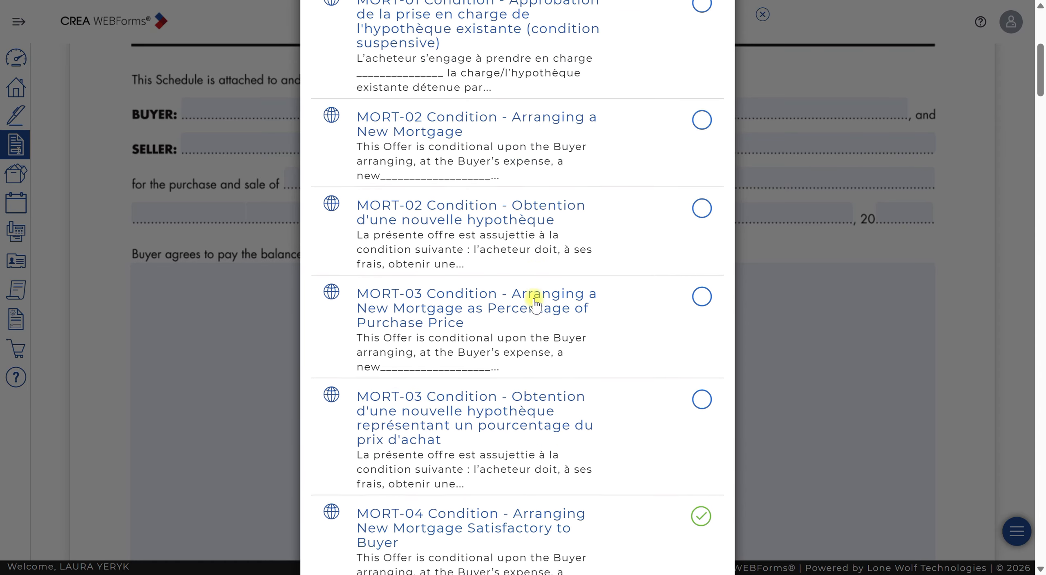
scroll(539, 291, "up", 1)
- Search for insp-01 and select the INSP-01 Condition - Inspection of Property by a Home Inspector - General Inspection clause
left_click(530, 77)
key("ctrl+a")
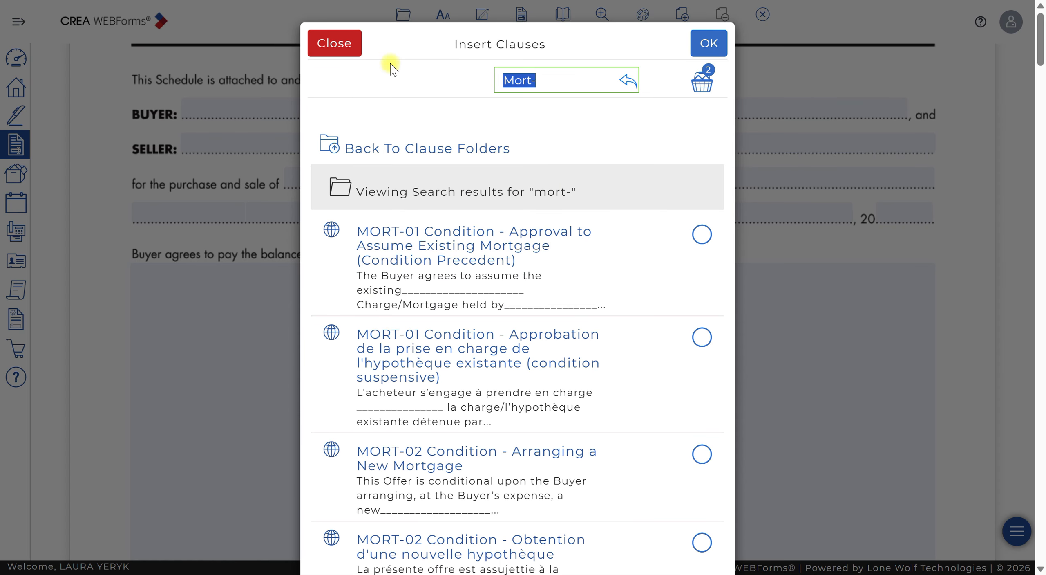
type("inspec")
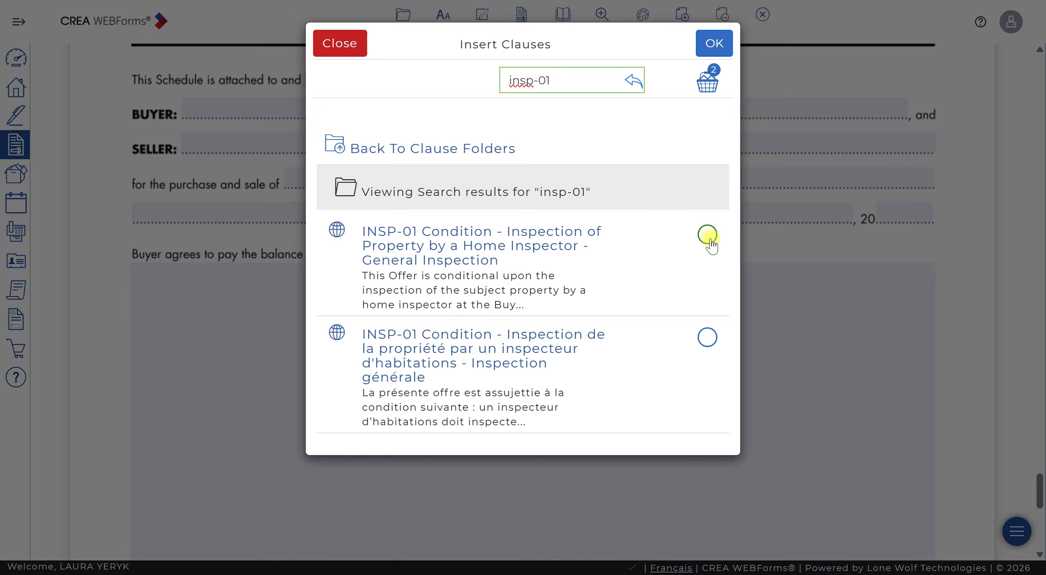
left_click(710, 241)
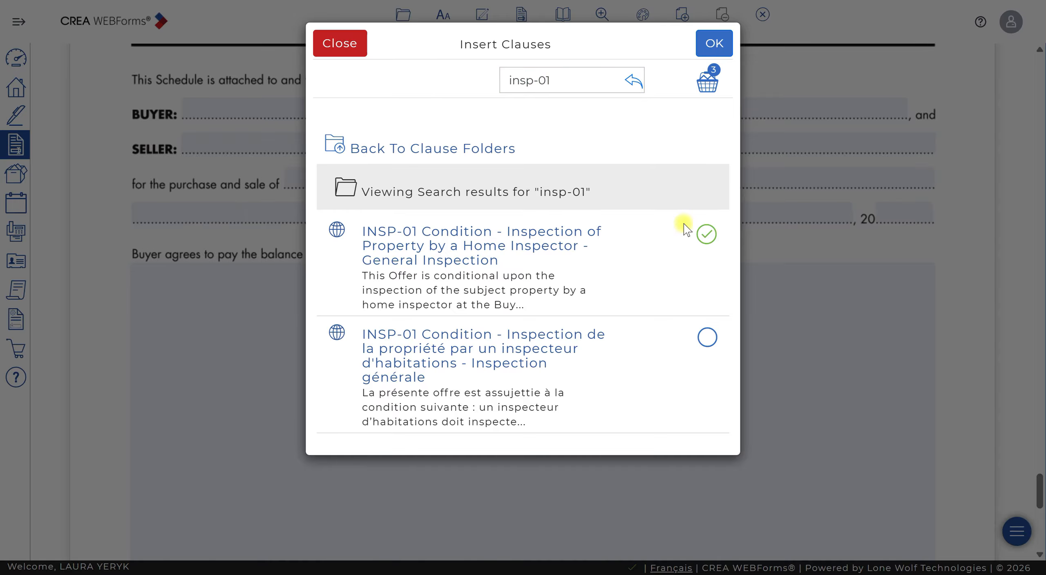
- Browse the clause search results for sbp and escap buyer's property and escape clauses
triple_click(563, 79)
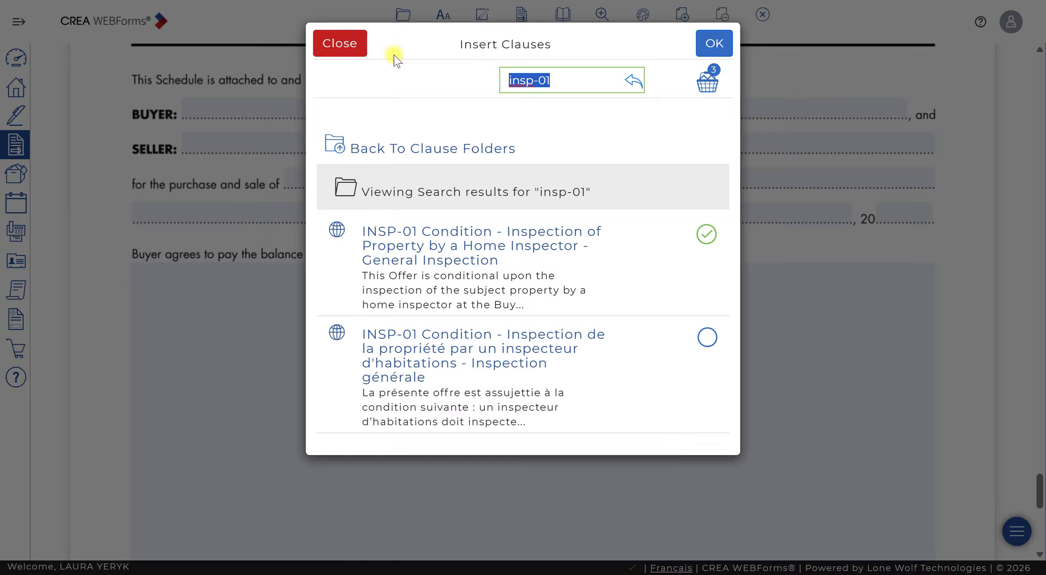
type("sbp")
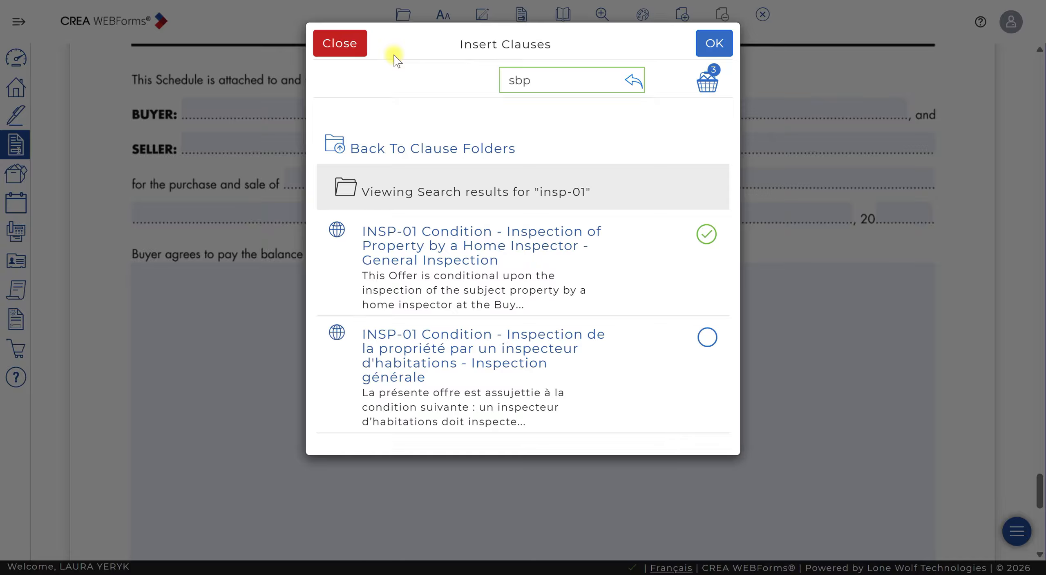
key("Return")
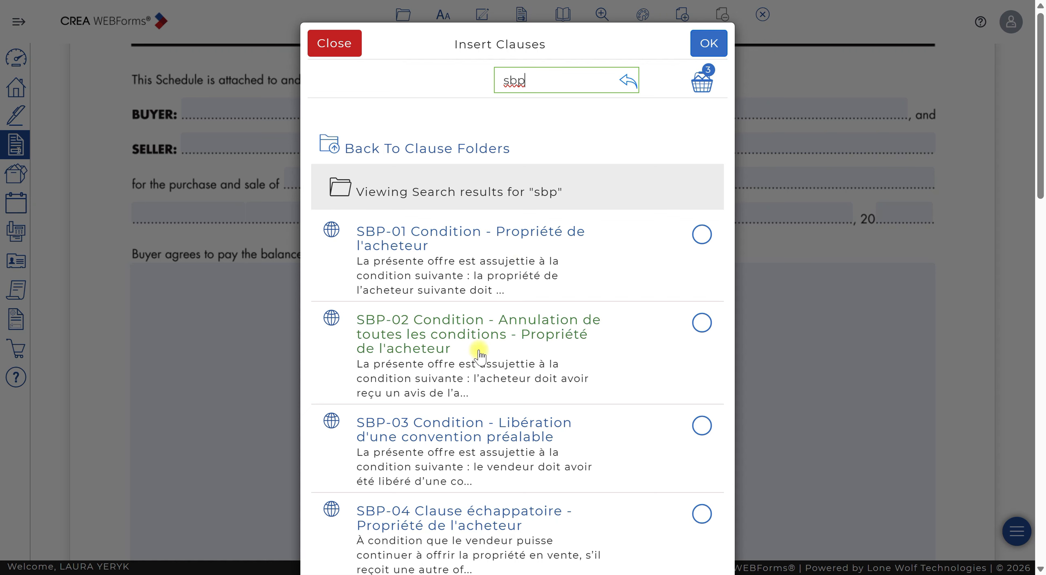
scroll(478, 352, "down", 7)
scroll(501, 371, "down", 8)
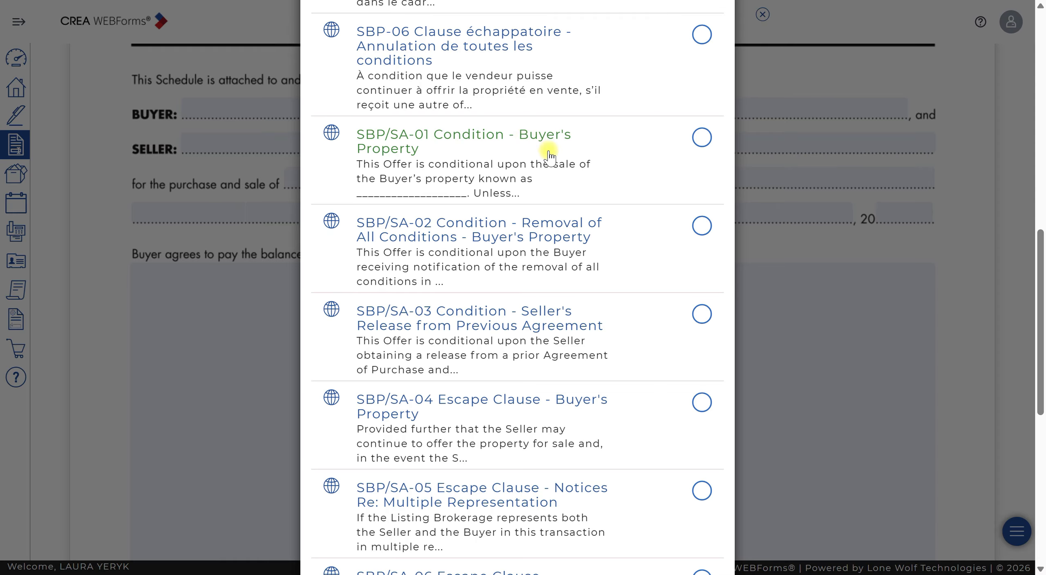
scroll(549, 154, "up", 15)
left_click_drag(567, 83, 502, 66)
type("escap")
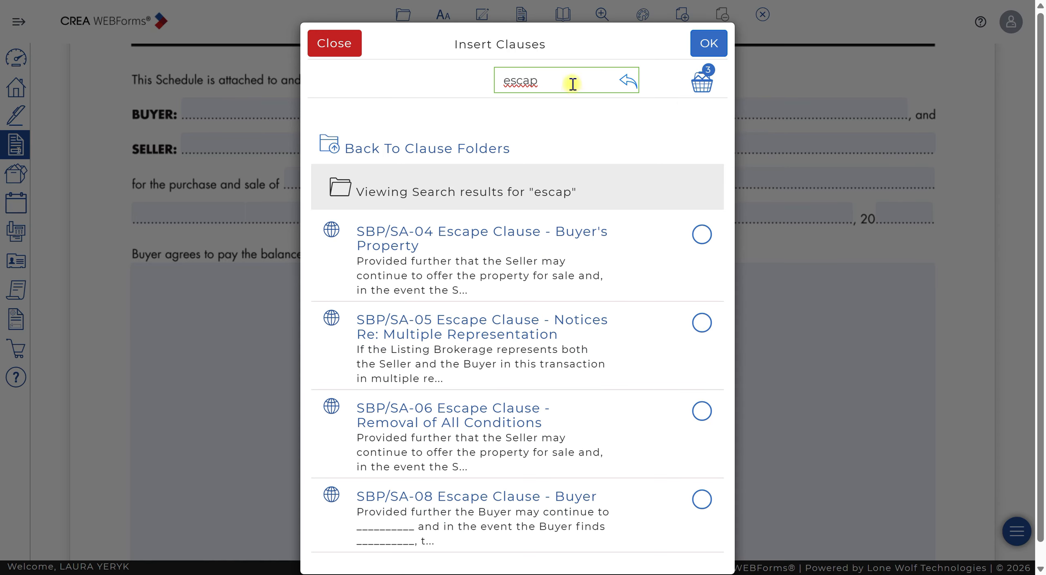
- Search for insp-15 and select the INSP-15 Right of Re-inspection Prior to Completion clause
left_click_drag(572, 83, 396, 66)
type("in")
key("Return")
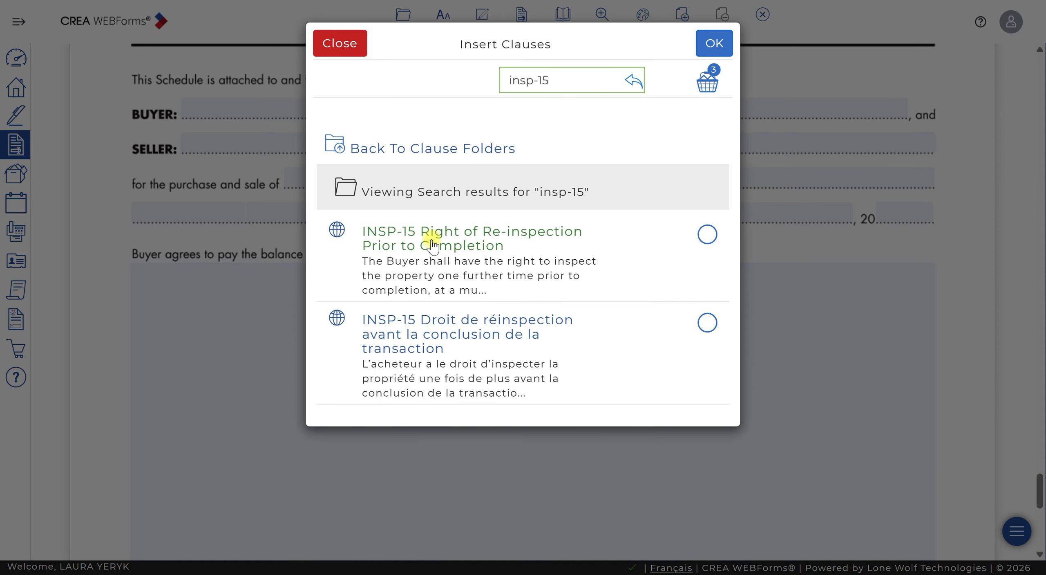
left_click(707, 233)
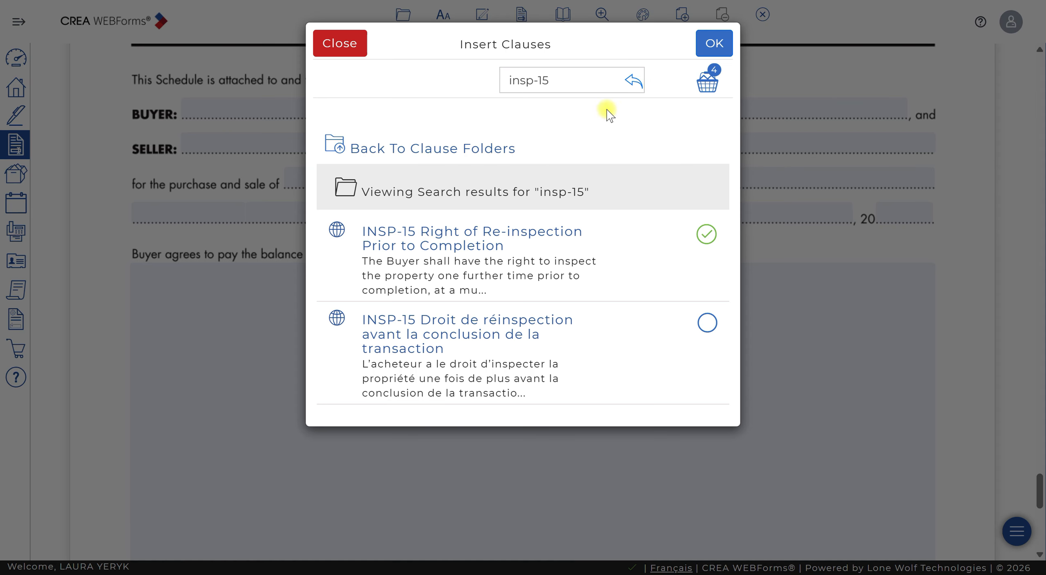
- Search the library for bloom and clean cleaning clauses, then insert the selected clauses into Schedule A
left_click_drag(554, 70, 431, 52)
type("bloom")
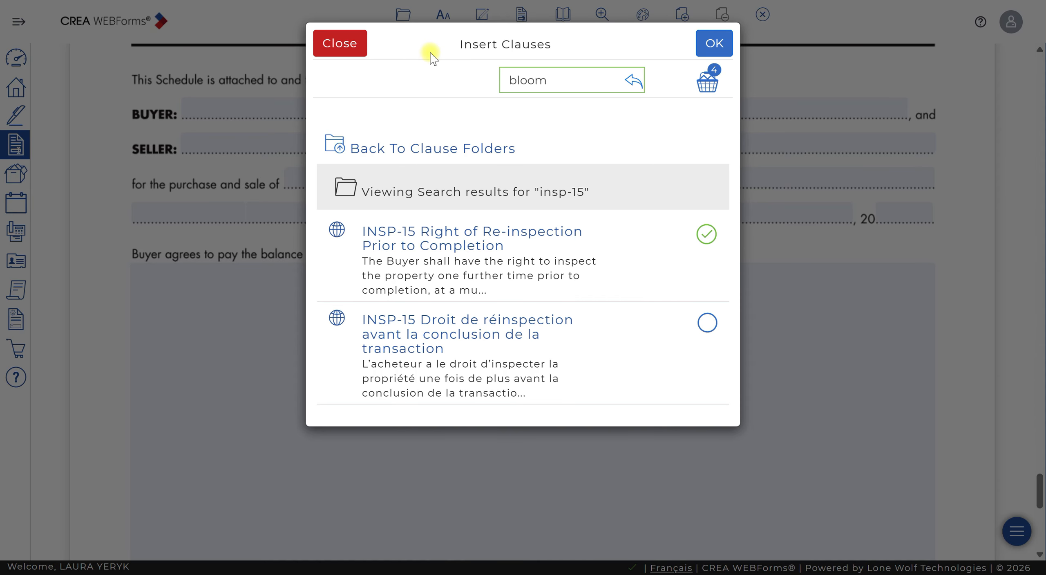
key("Return")
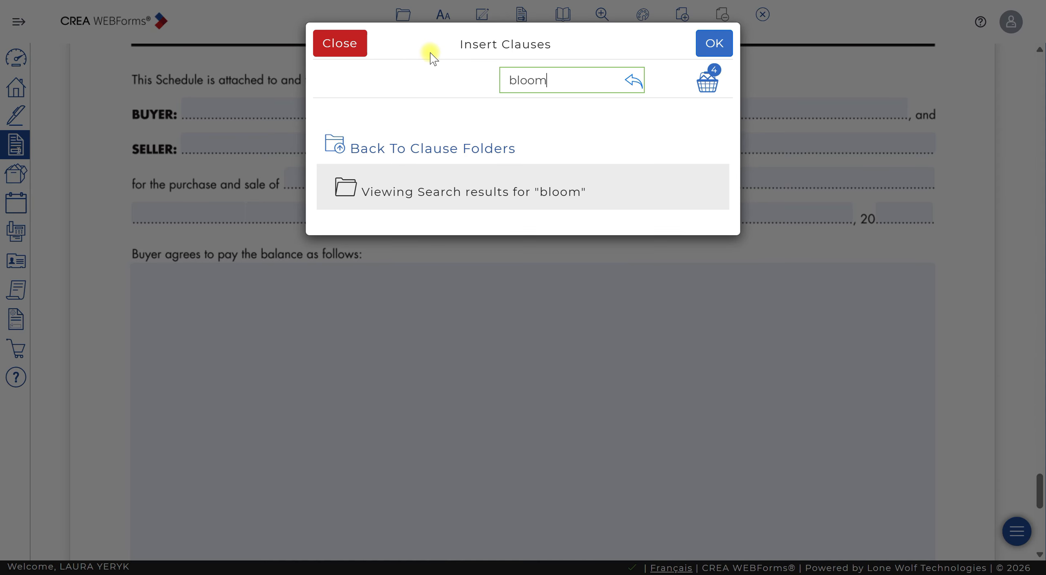
key("BackSpace")
key("BackSpace")
key("BackSpace")
key("BackSpace")
key("BackSpace")
type("clean")
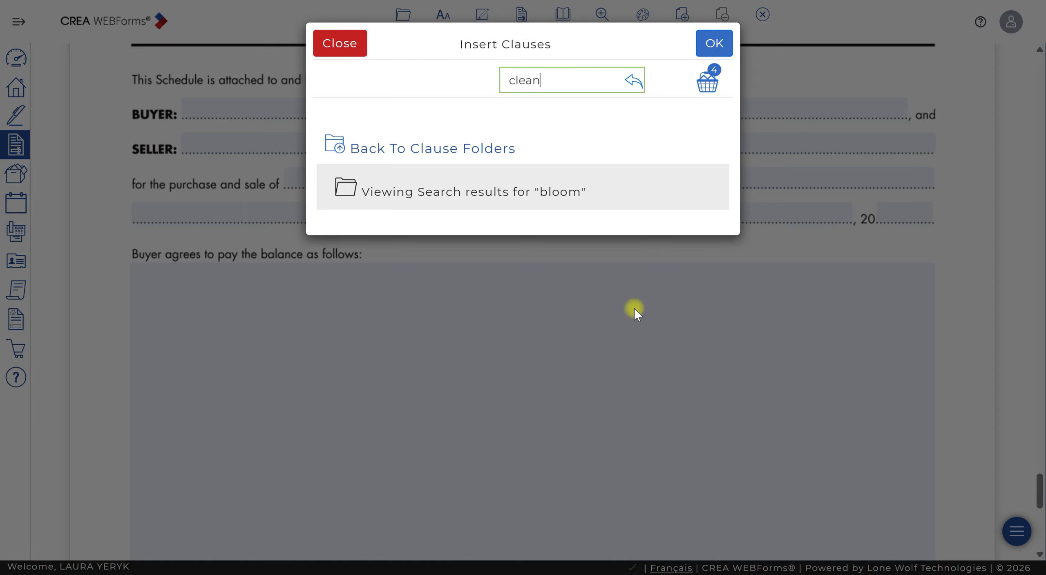
key("Return")
scroll(614, 286, "down", 2)
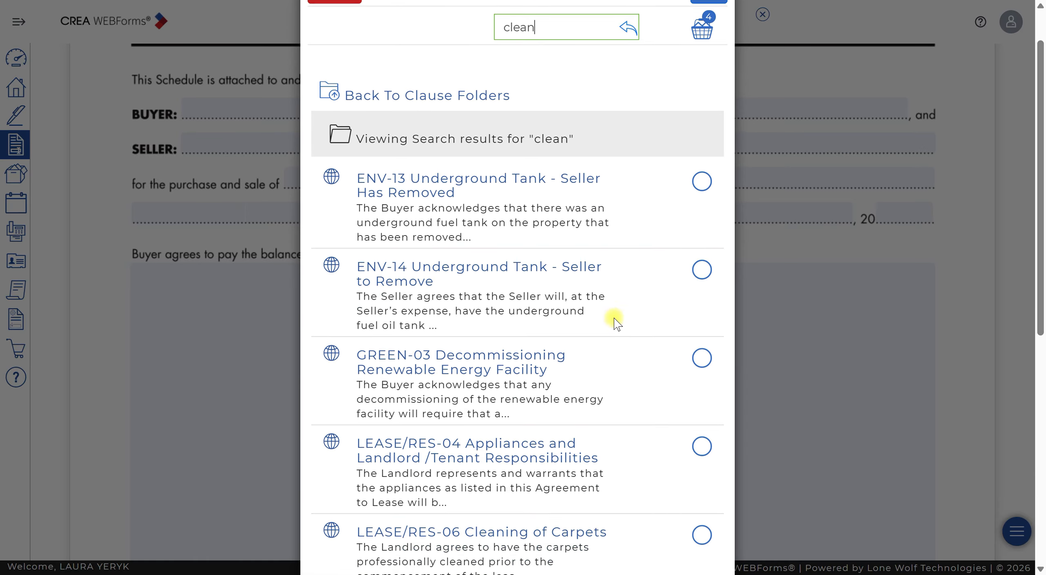
scroll(615, 321, "down", 10)
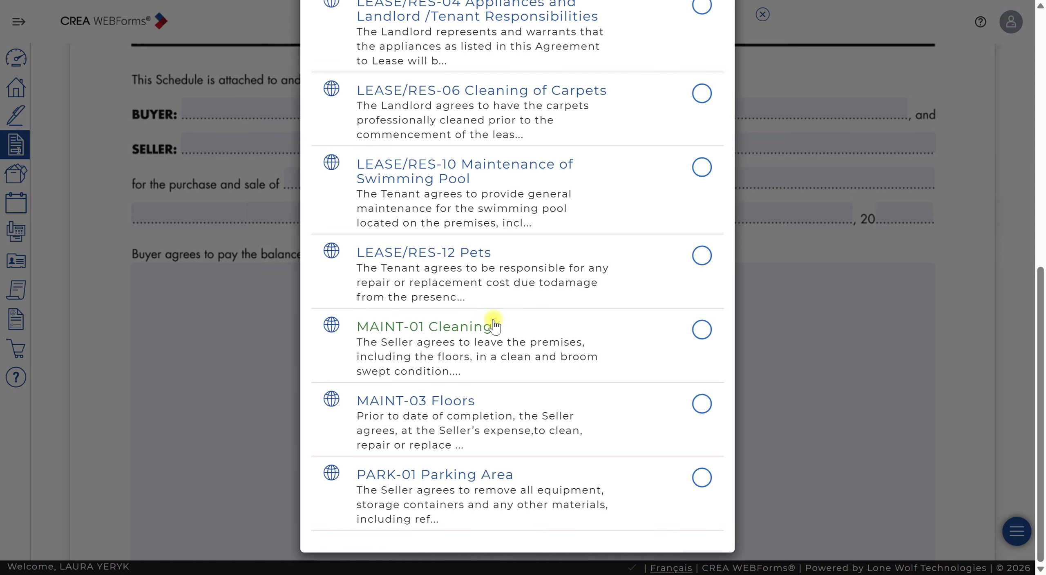
scroll(542, 346, "up", 8)
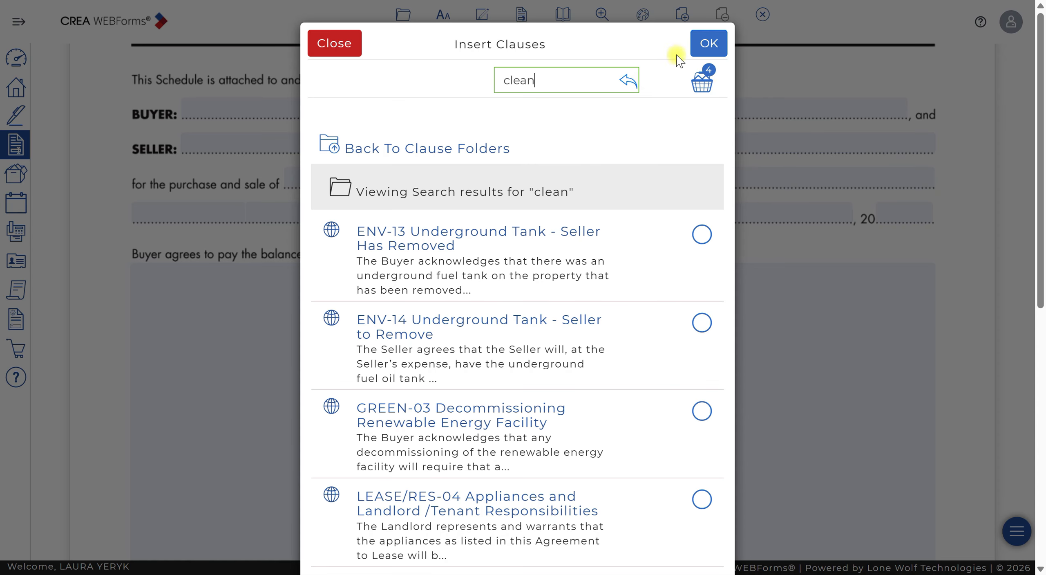
left_click(718, 49)
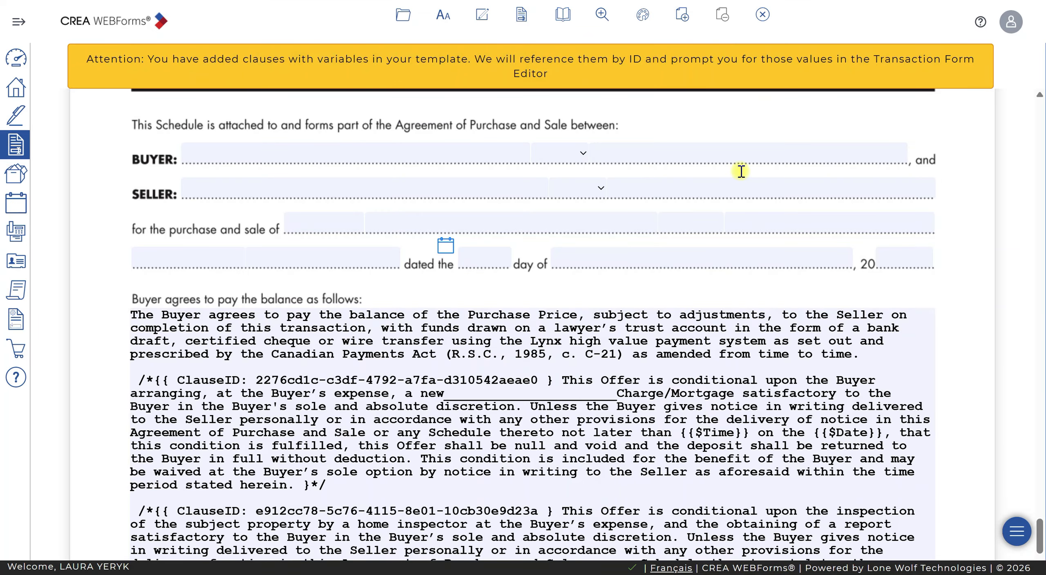
- Delete the ClauseID tags from the start of the inserted mortgage and inspection condition clauses
scroll(661, 315, "down", 4)
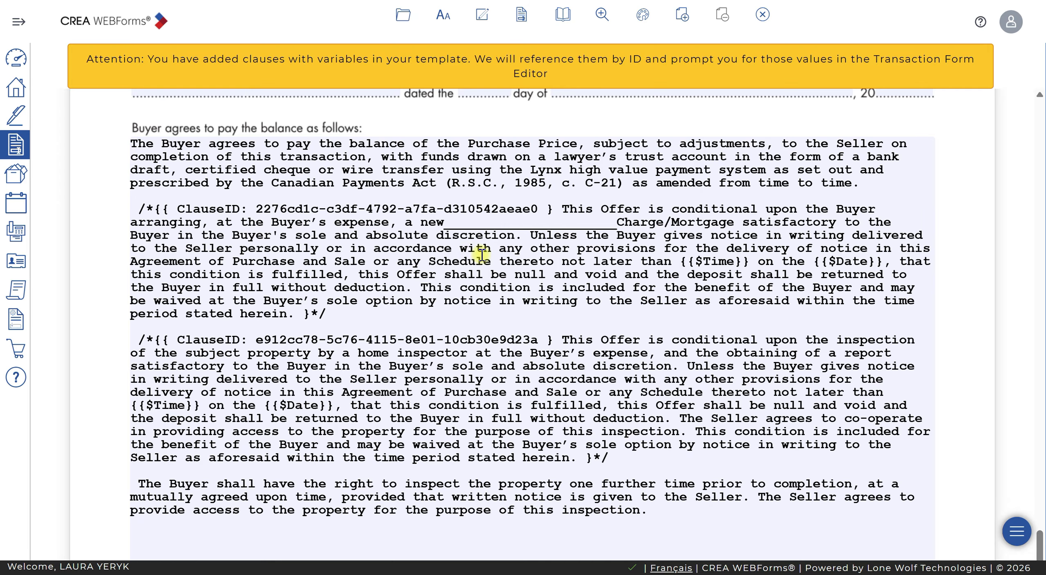
left_click_drag(563, 203, 135, 207)
key("BackSpace")
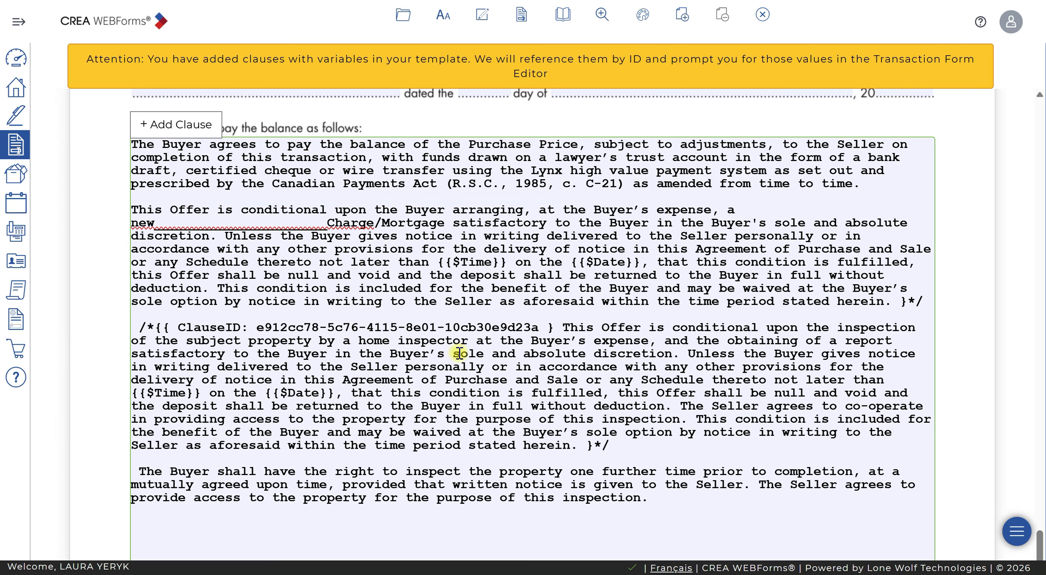
left_click_drag(563, 327, 140, 314)
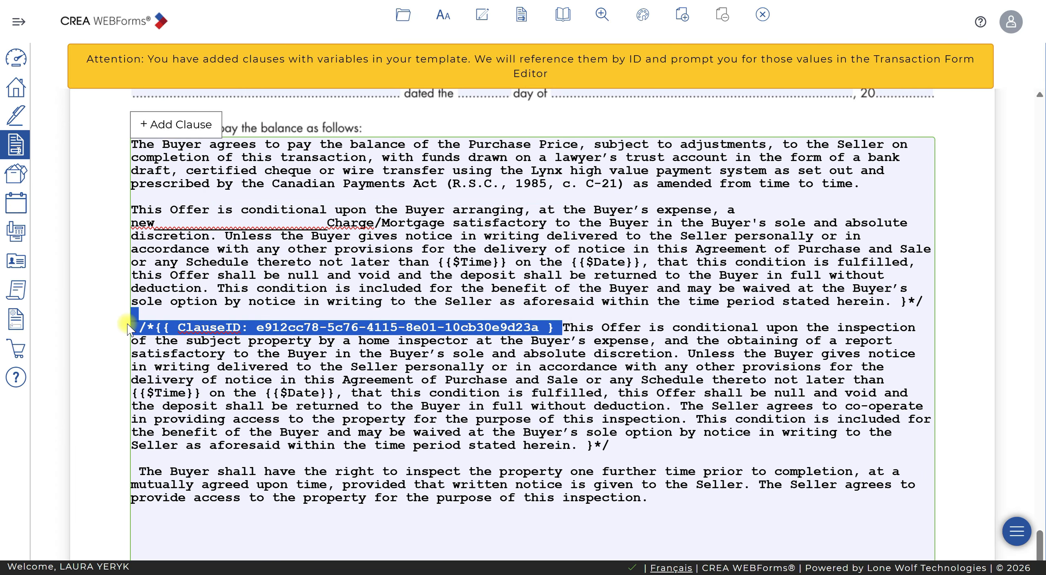
key("BackSpace")
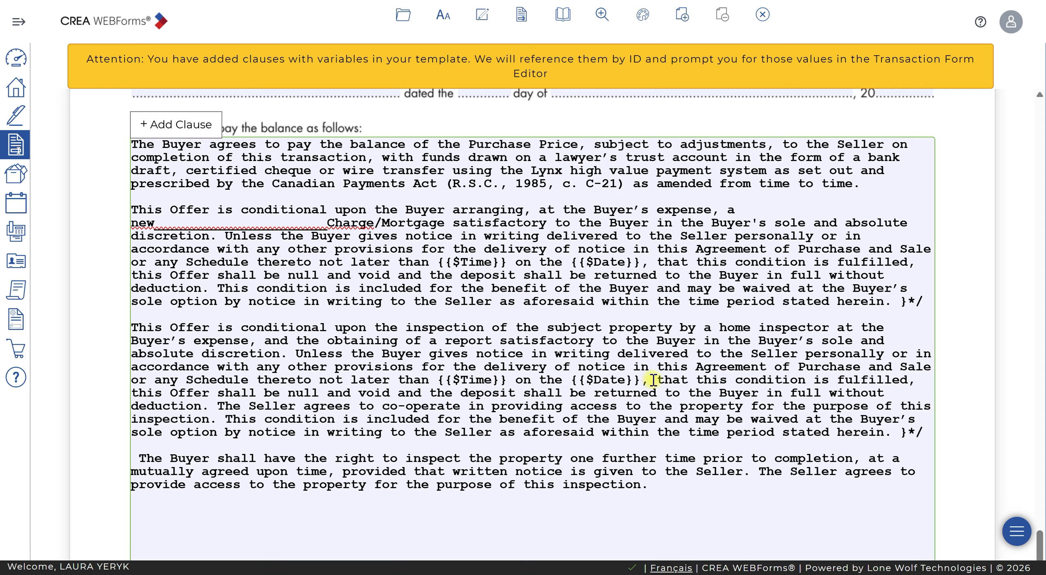
- Replace the time and date placeholders in both condition clauses with "5 business days from acceptance"
left_click_drag(649, 380, 437, 380)
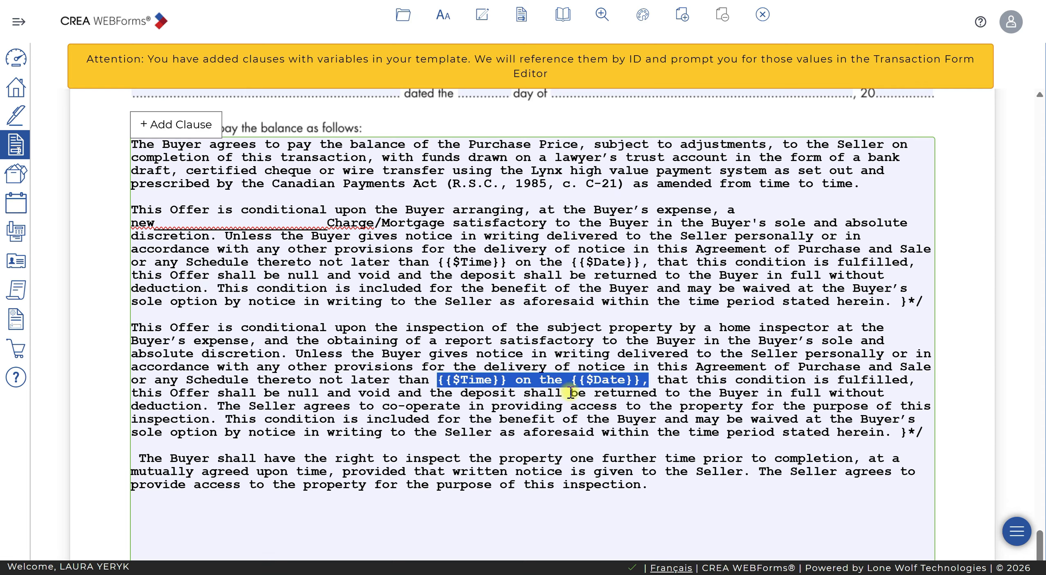
type("5 business ")
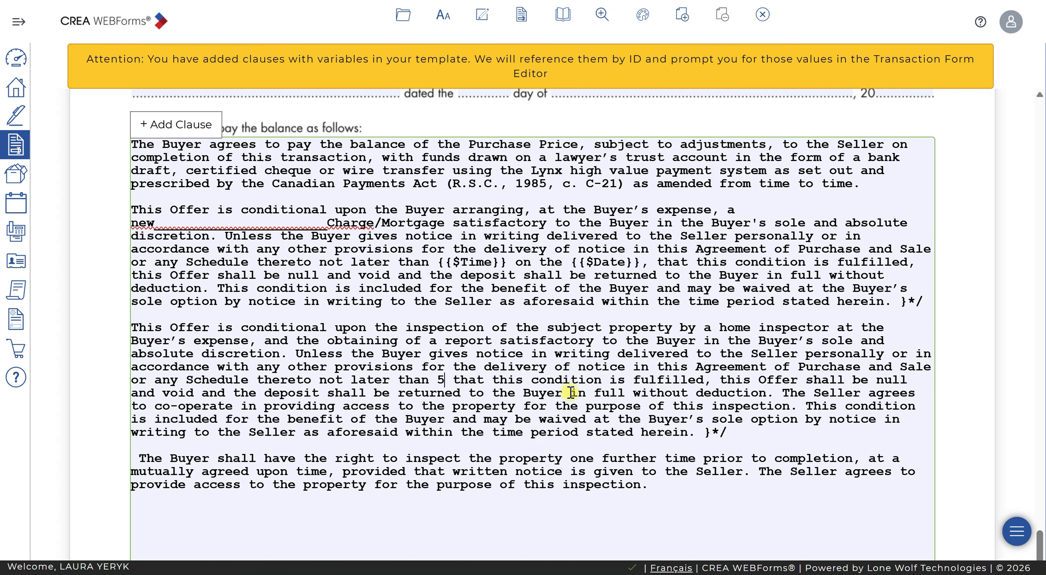
type("days from acceptan")
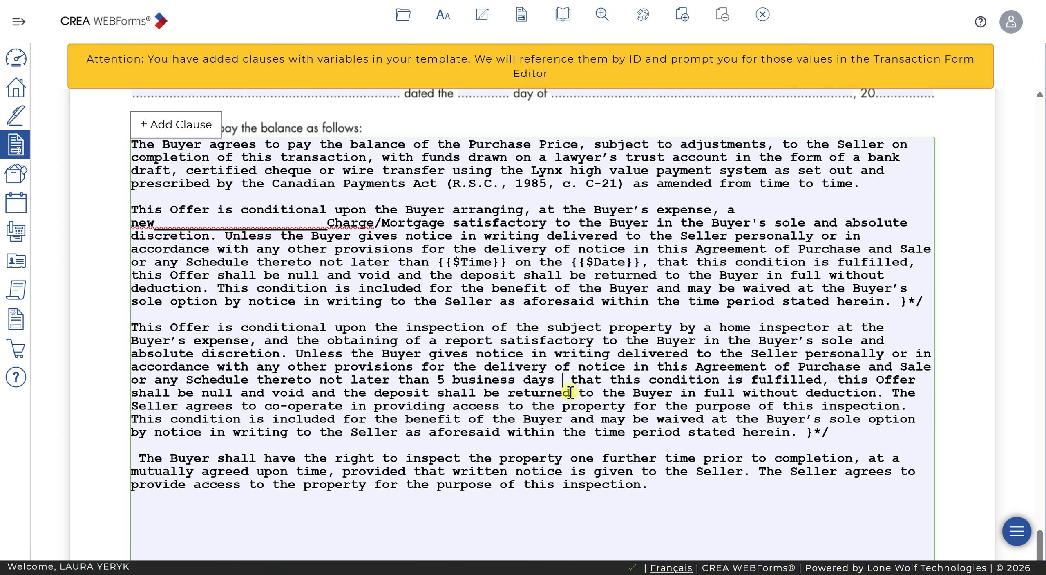
type("ce")
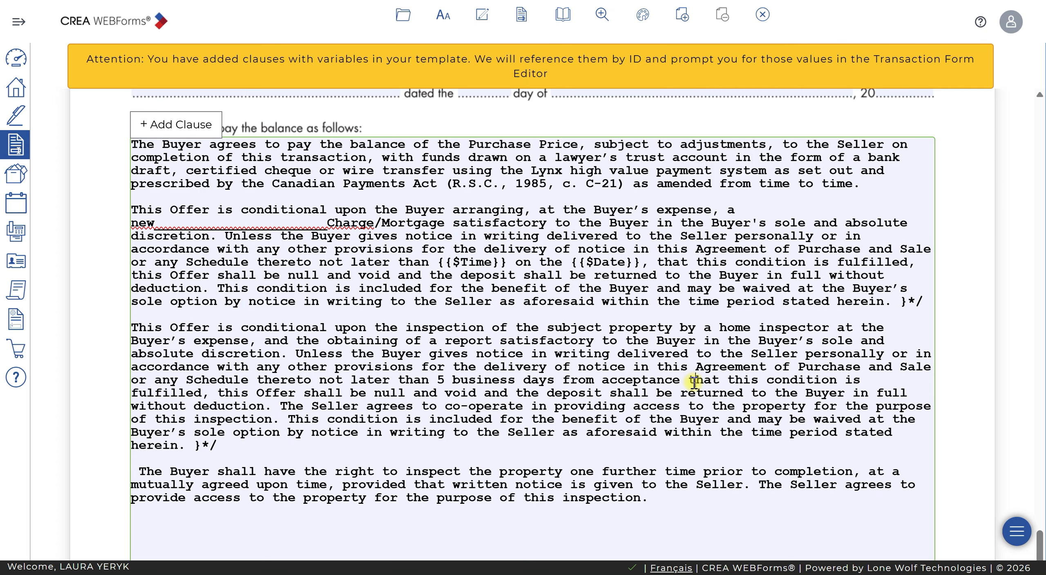
left_click_drag(651, 261, 439, 262)
type("5 business days from acceptance")
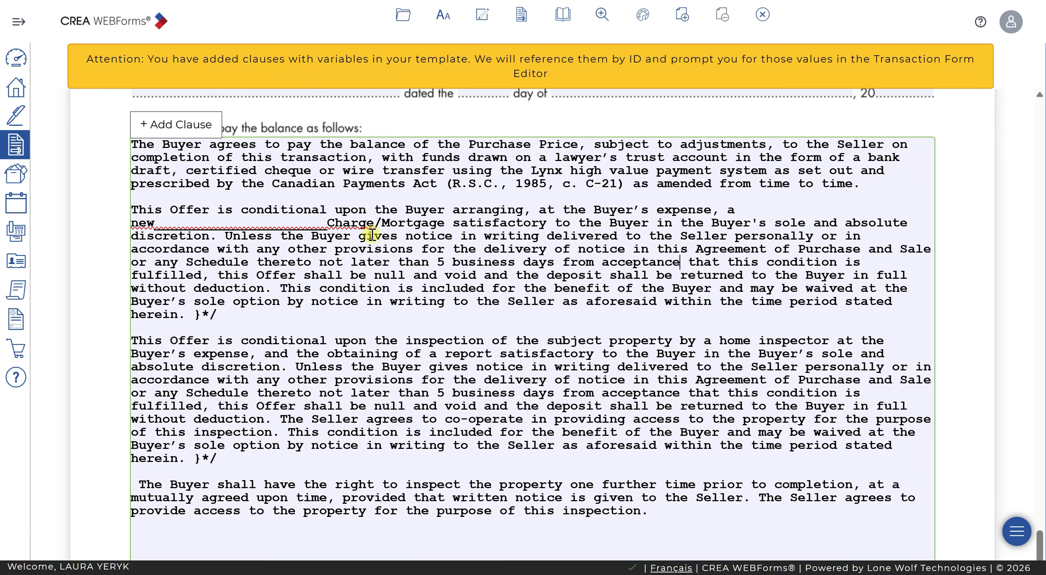
- Fill the mortgage clause's charge blank with "First" and delete the leftover closing markers after the clauses
left_click_drag(327, 224, 156, 226)
type("First")
left_click(728, 301)
key("BackSpace")
key("BackSpace")
key("BackSpace")
left_click(218, 446)
key("BackSpace")
key("BackSpace")
key("BackSpace")
- Close the edited Agreement of Purchase and Sale form to return to the transaction template
scroll(673, 300, "up", 1)
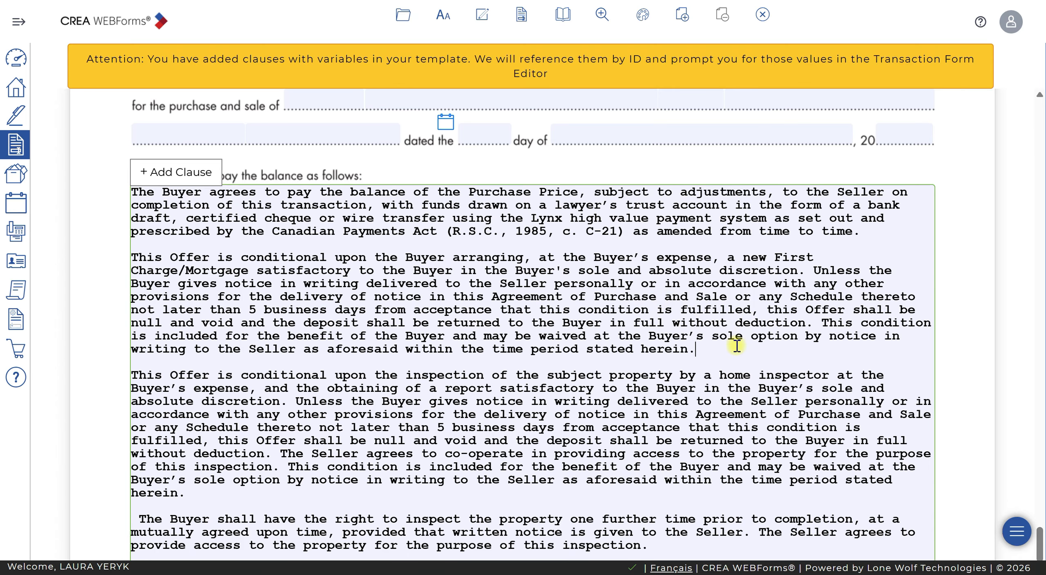
scroll(738, 348, "down", 2)
scroll(738, 347, "down", 1)
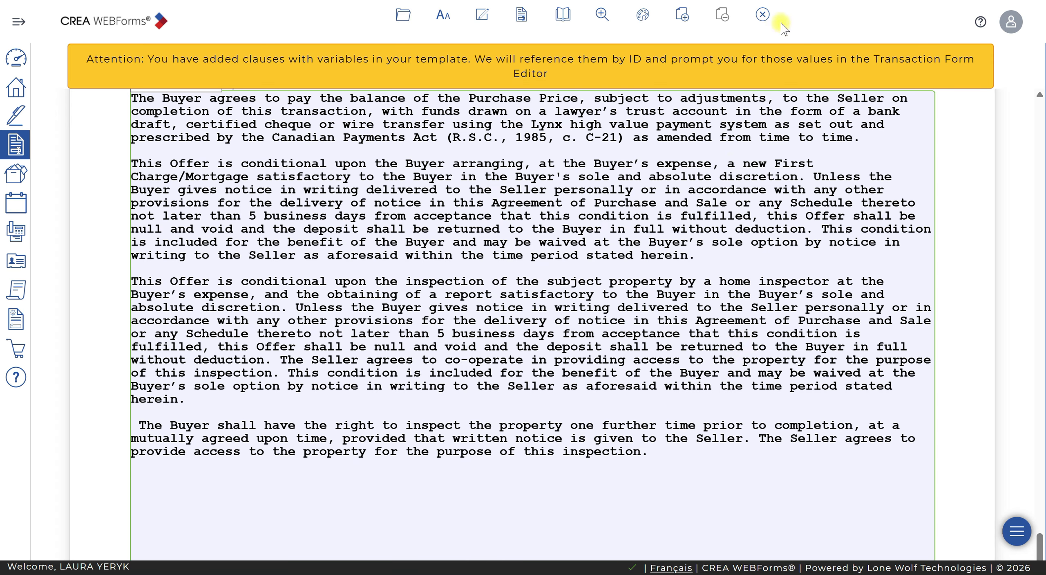
left_click(763, 15)
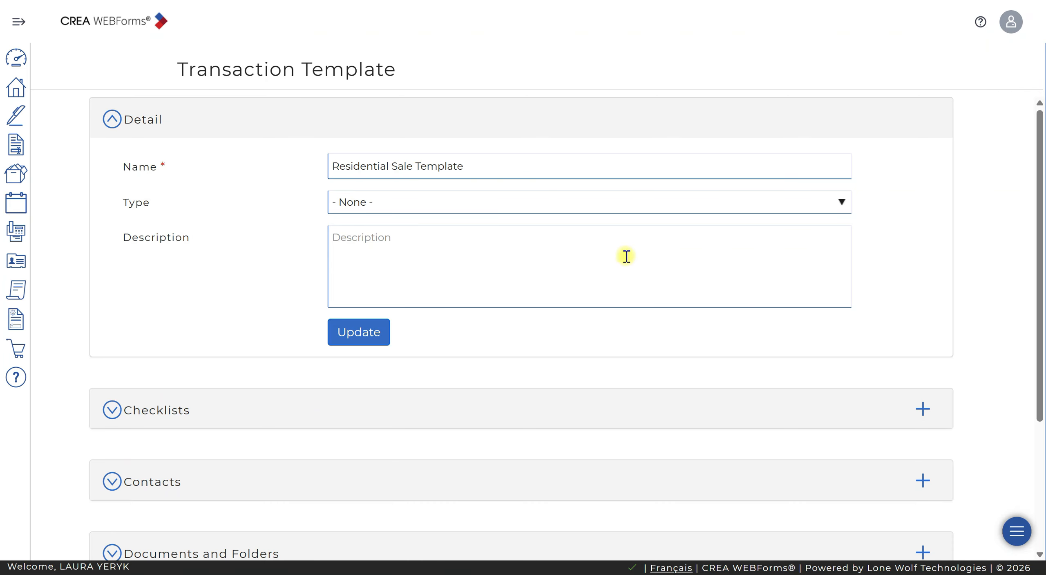
- Save the Residential Sale Template details and return to the Transaction Templates list
scroll(628, 253, "down", 4)
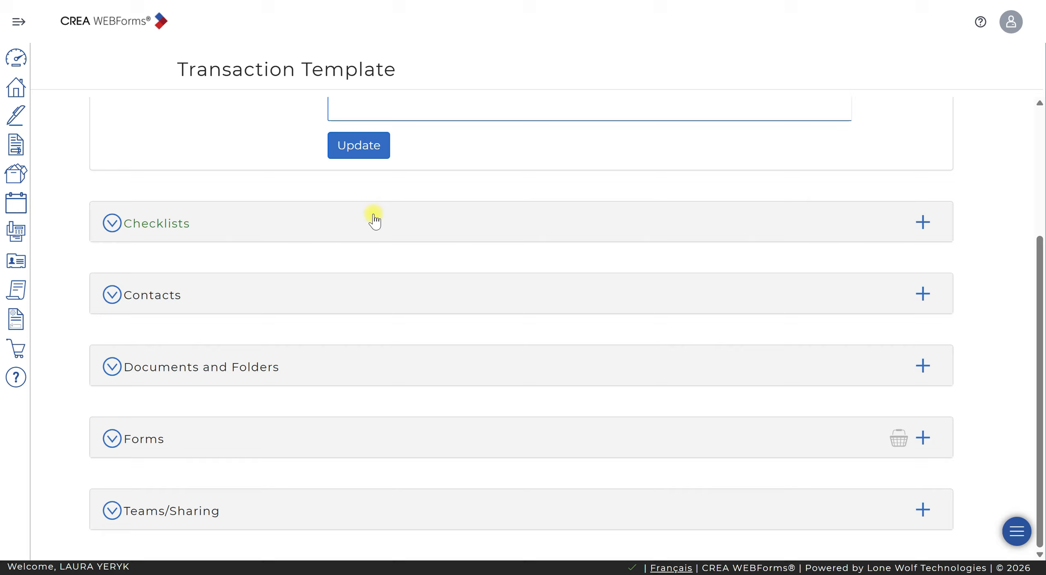
left_click(365, 150)
left_click(17, 318)
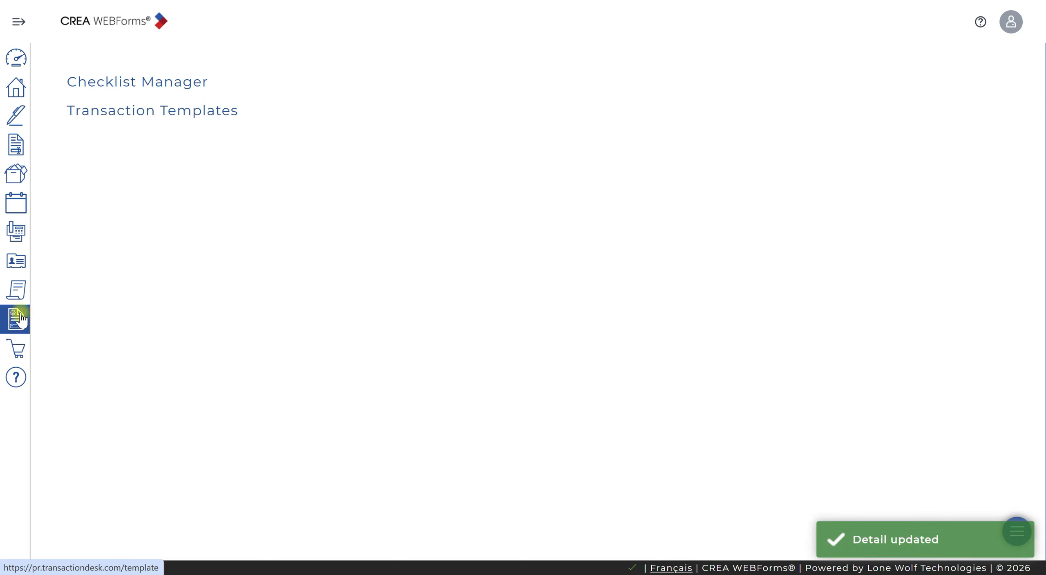
left_click(203, 112)
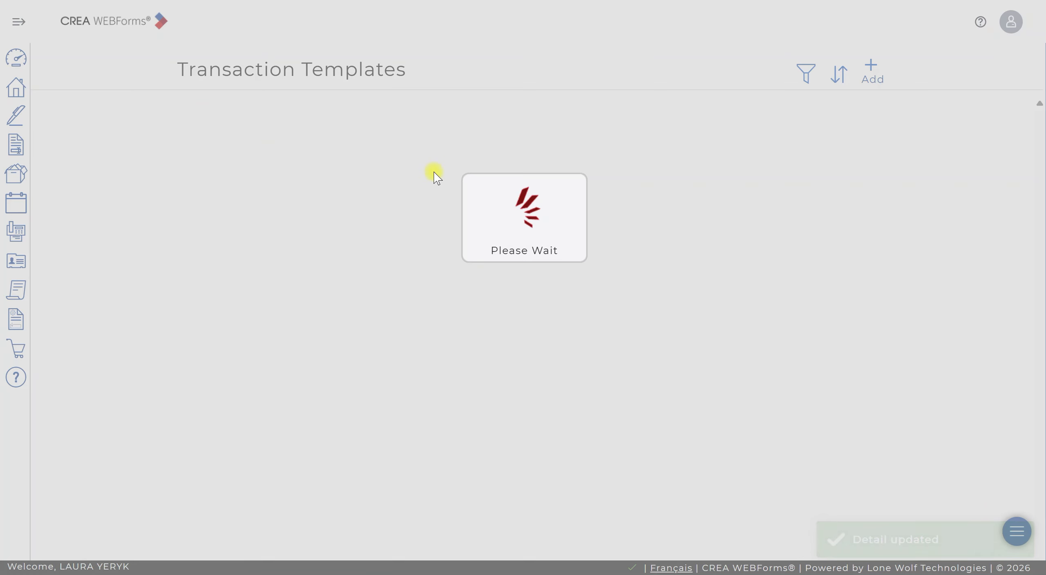
- Create a new transaction template named "Residential Lease Listing"
left_click(870, 65)
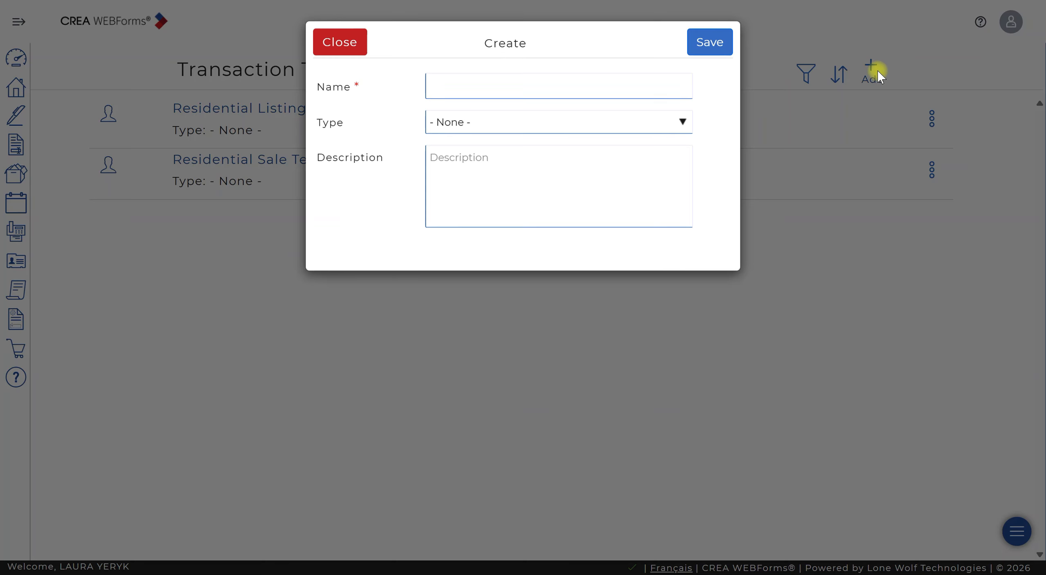
left_click(491, 86)
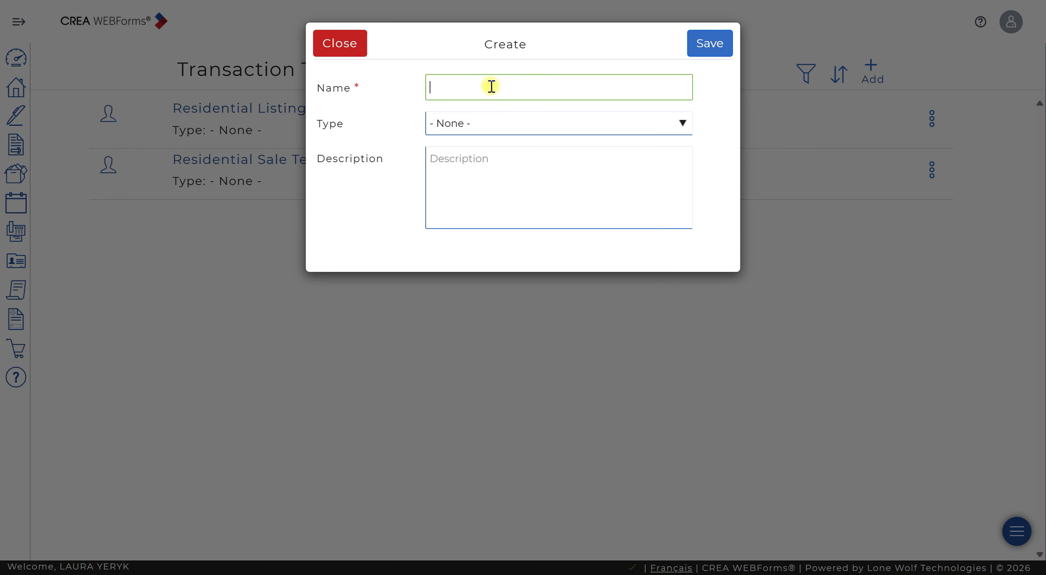
type("Residntia")
key("BackSpace")
key("BackSpace")
key("BackSpace")
type("ential Lease Listing")
left_click(712, 44)
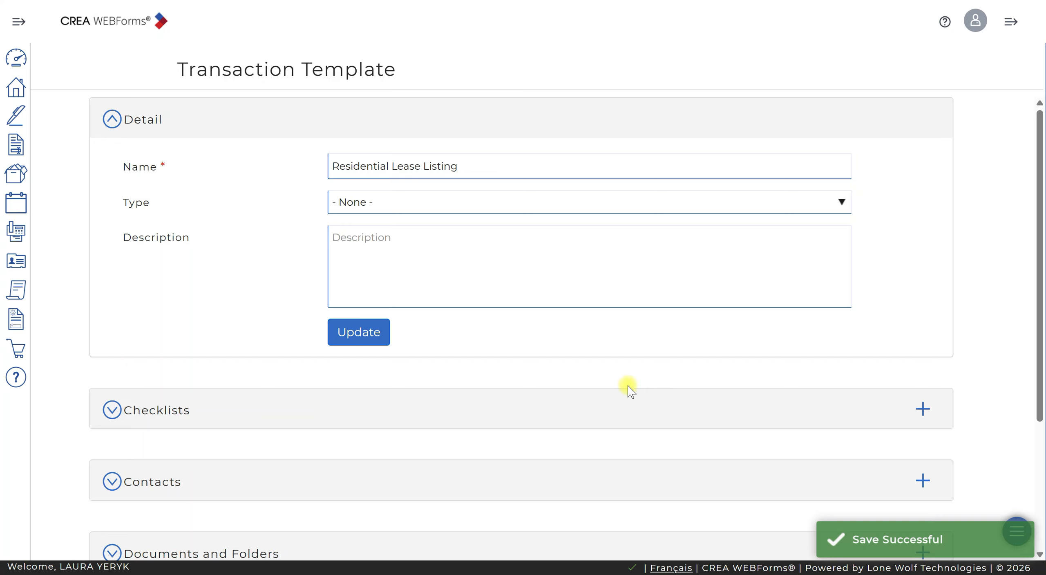
- In the template's forms library, select the RECO Information Guide and the (Ontario) 272 Landlord Listing Agreement
scroll(609, 376, "down", 3)
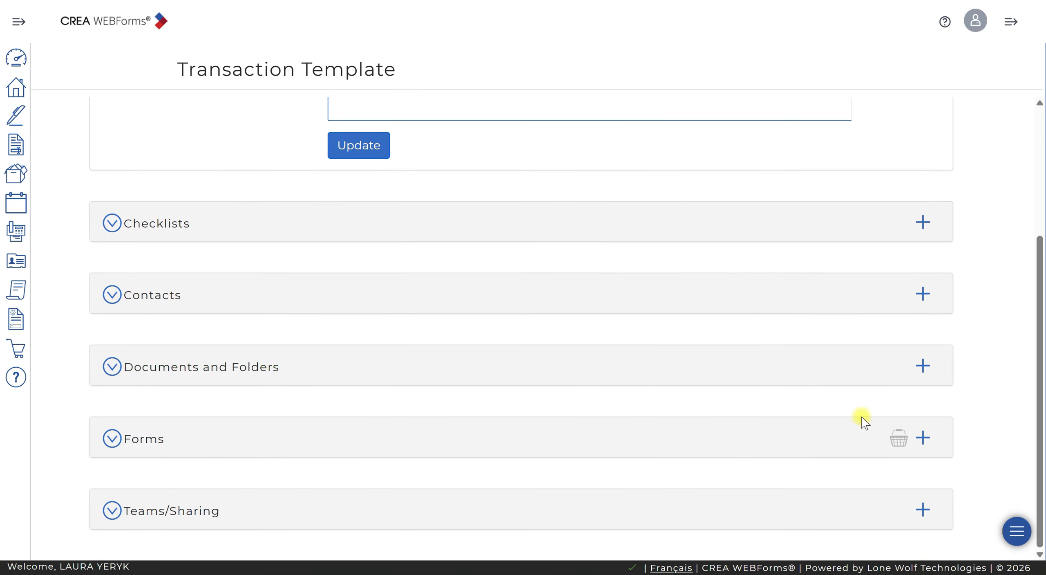
left_click(923, 440)
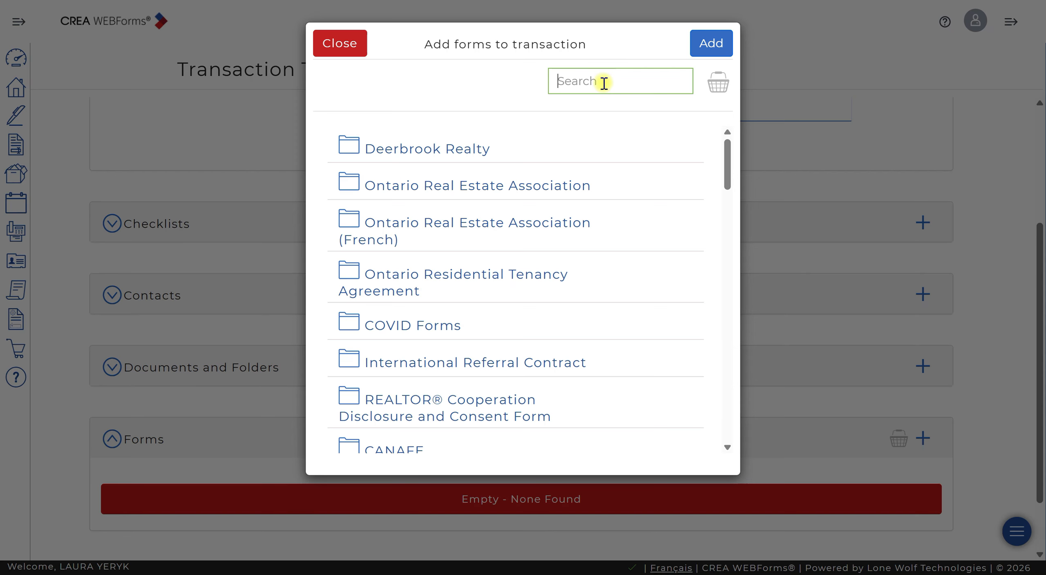
left_click(606, 80)
type("RECO infor")
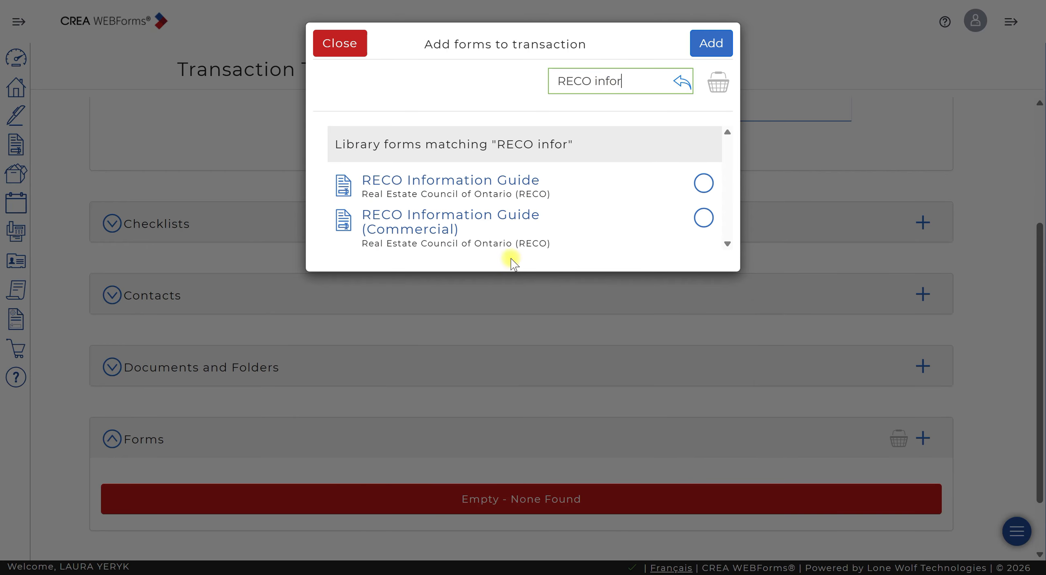
left_click(703, 184)
left_click(640, 86)
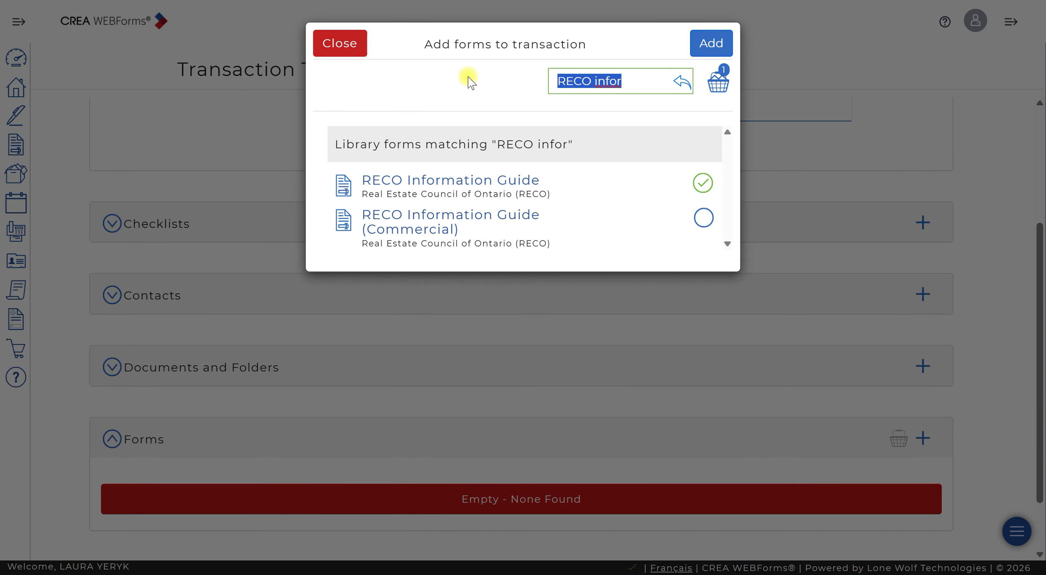
type("272")
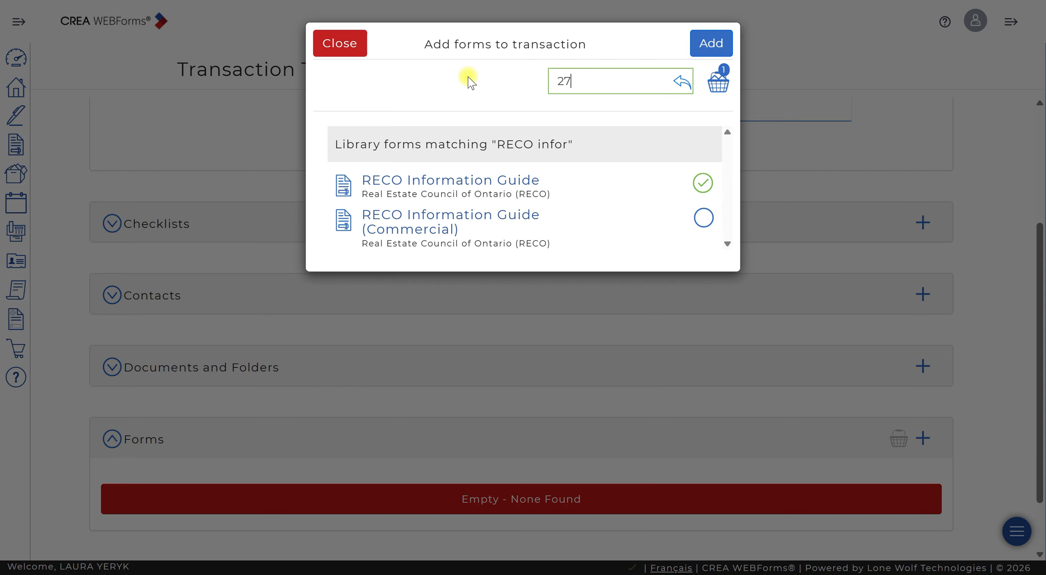
left_click(704, 183)
- Select the Chatham Kent and Windsor-Essex Residential Data Input Forms and add all selected forms to the template
type("residential")
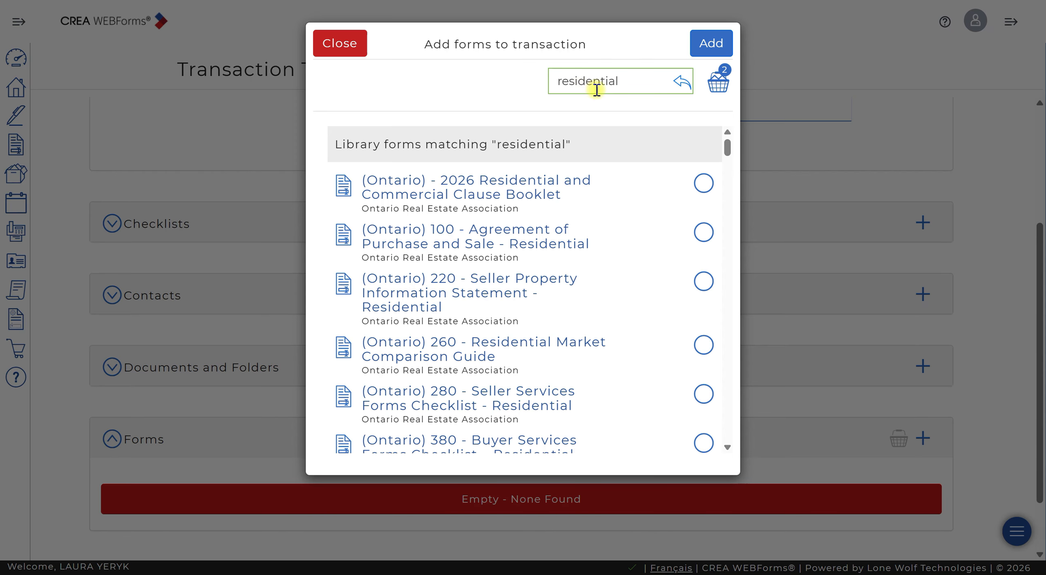
type("data")
left_click(703, 184)
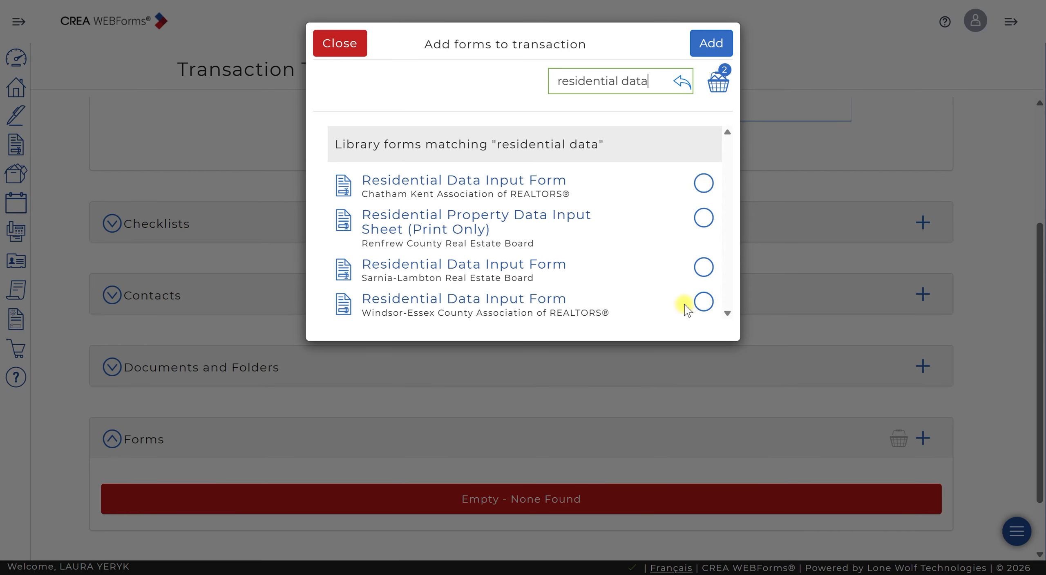
left_click(704, 302)
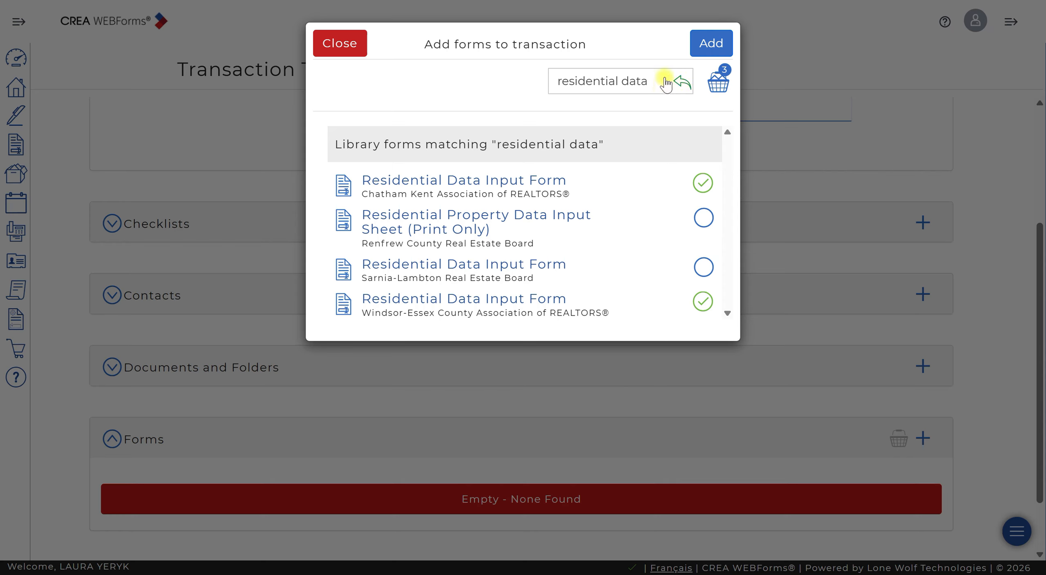
left_click(719, 53)
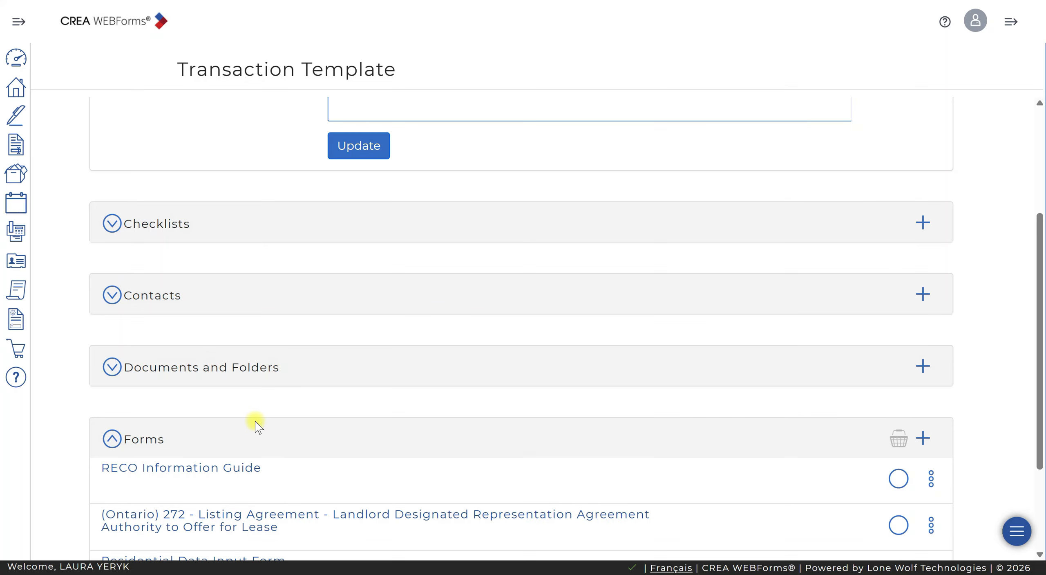
- Open the 272 listing agreement, start adding a Schedule A clause, and select the office Access Clause for Listing Agreement Schedule A
scroll(327, 437, "down", 3)
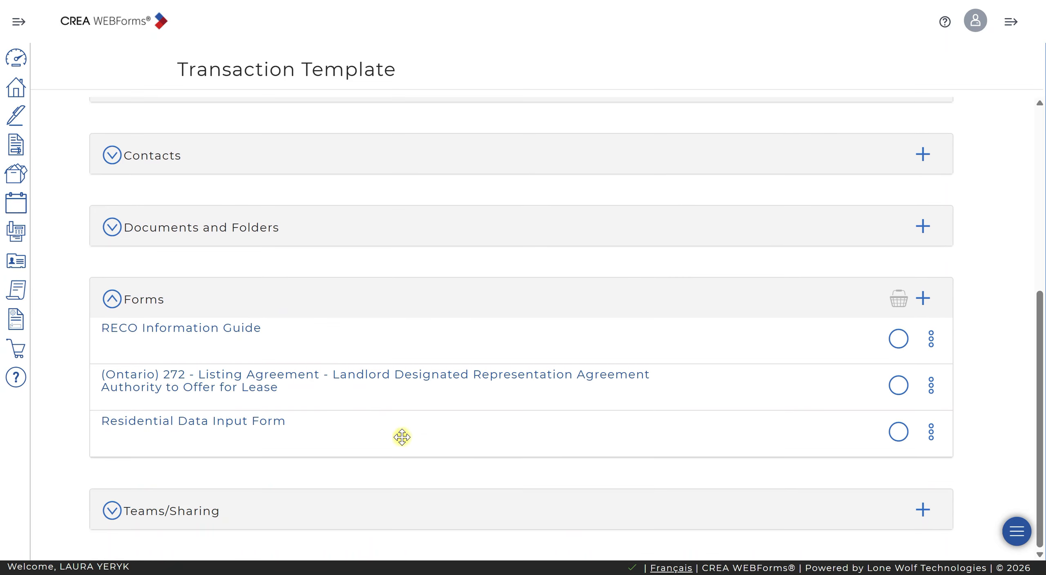
left_click(418, 381)
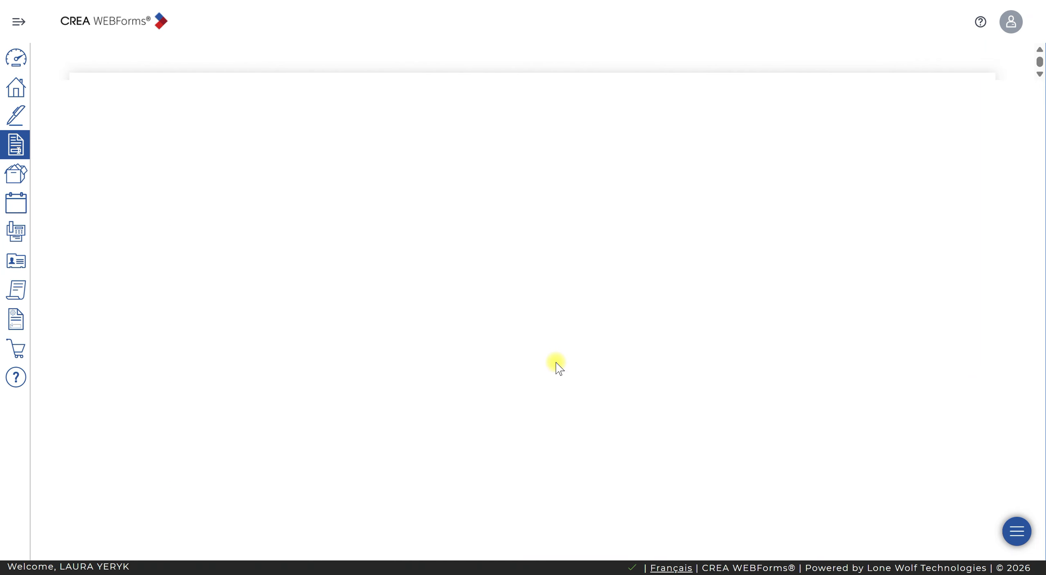
scroll(564, 366, "down", 15)
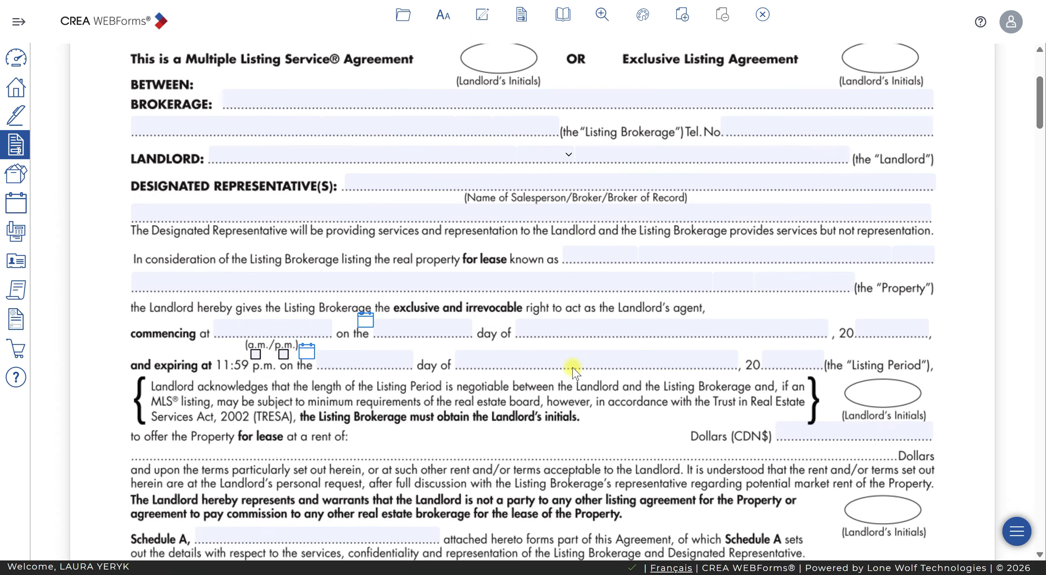
scroll(583, 368, "down", 20)
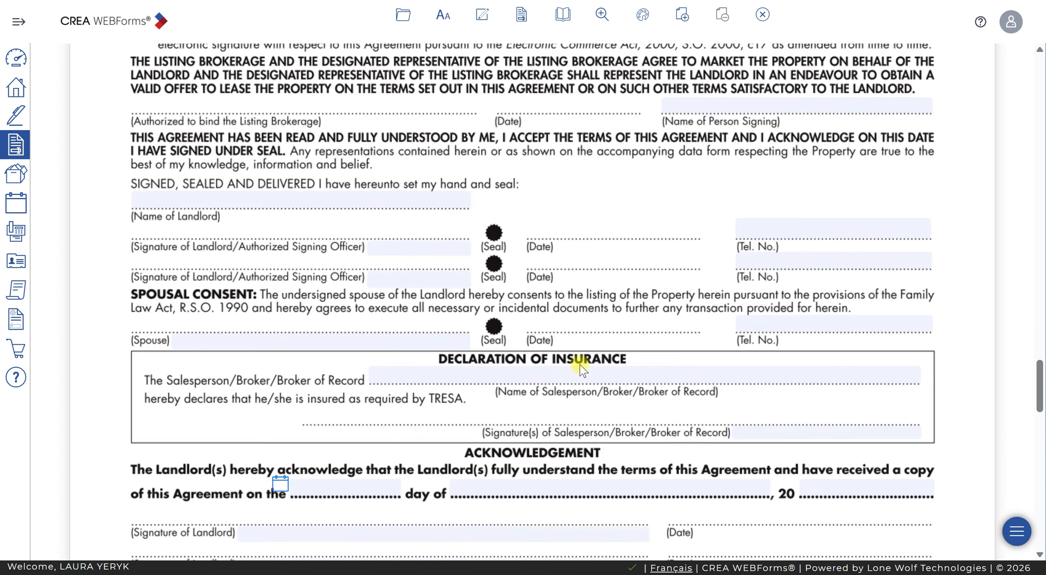
scroll(583, 368, "down", 10)
mouse_move(199, 337)
left_click(193, 284)
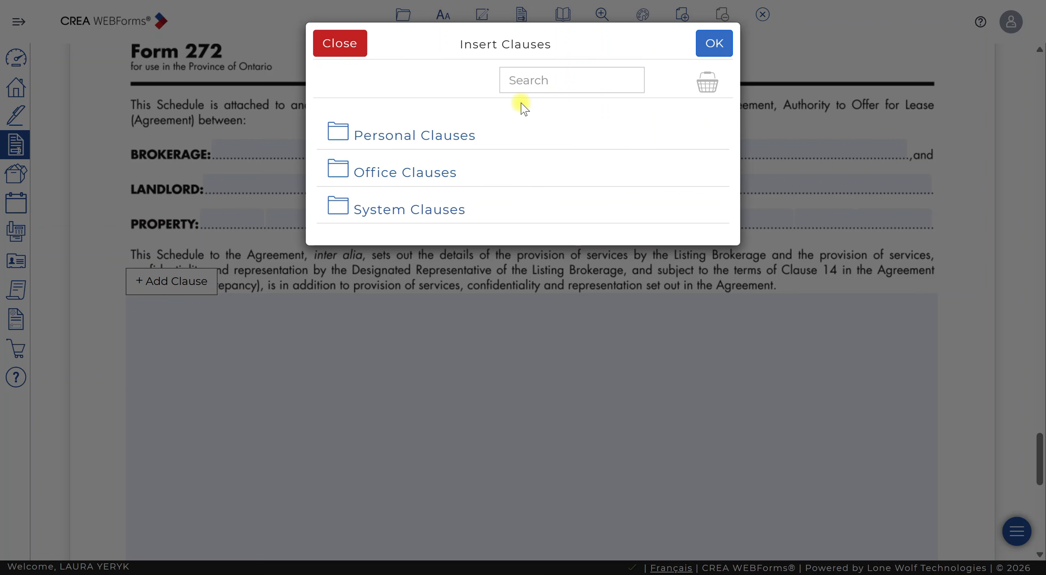
left_click(390, 168)
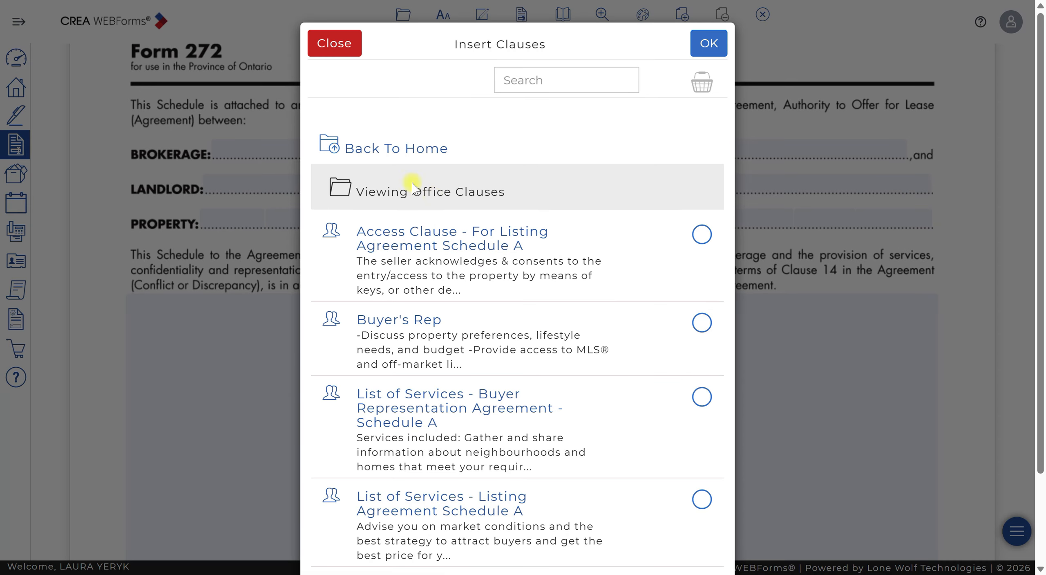
left_click(702, 234)
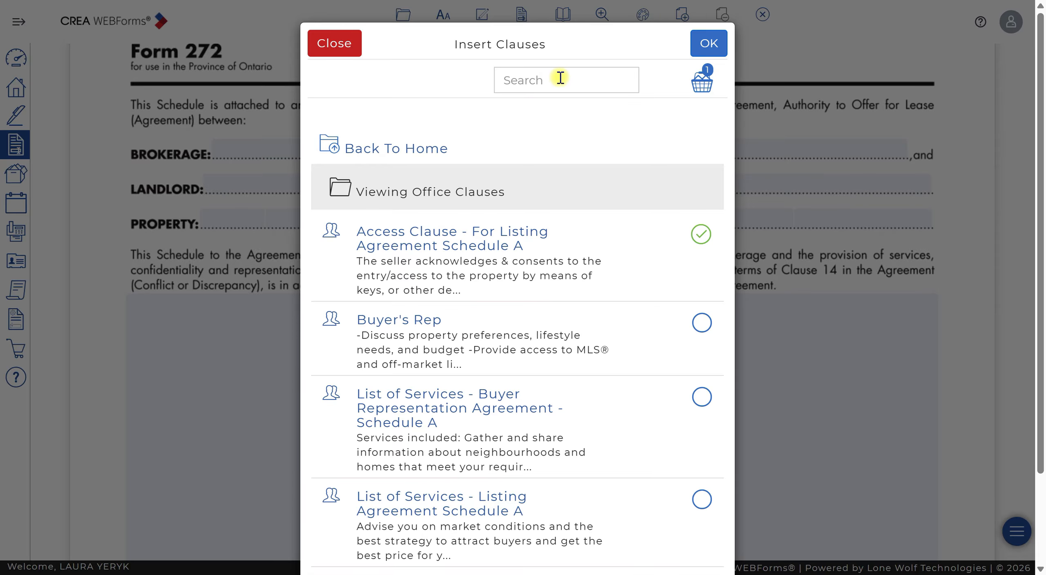
- Select SERV-7 Designated Representation Agreement Landlord Services from the system Services clauses and insert both clauses
left_click(367, 148)
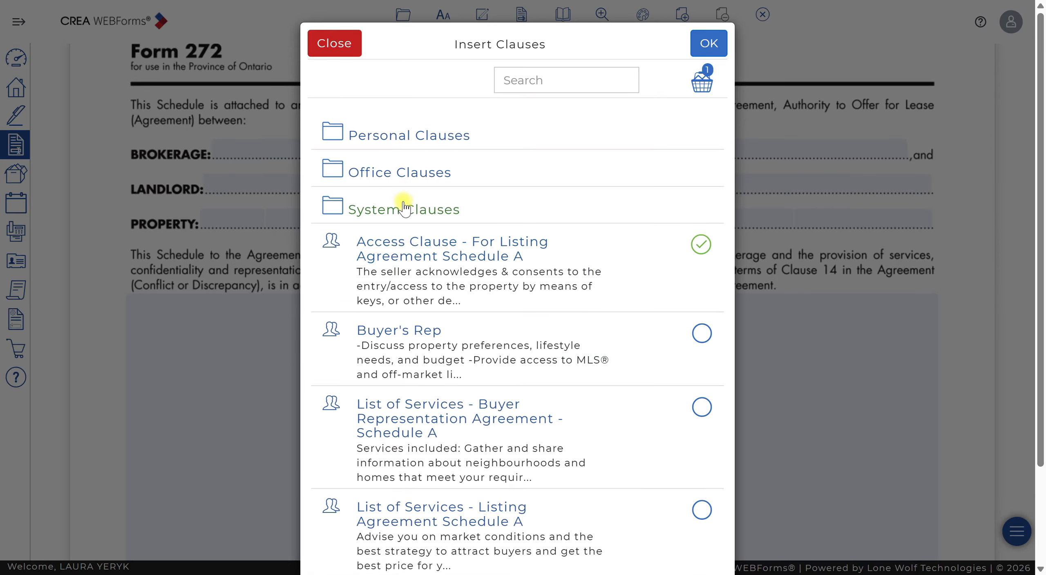
left_click(404, 208)
left_click(374, 232)
scroll(477, 346, "down", 20)
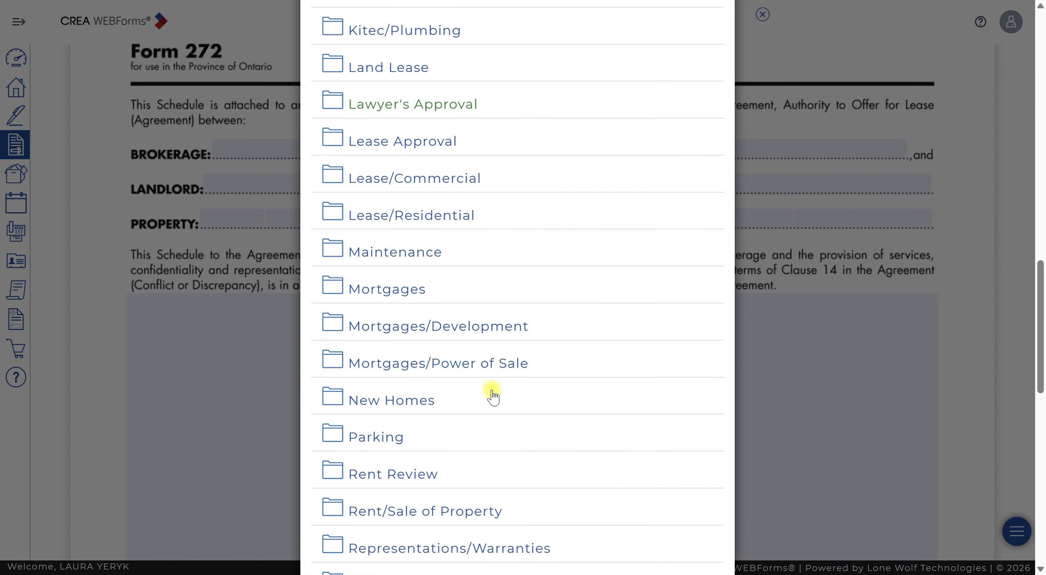
scroll(492, 394, "down", 6)
left_click(374, 442)
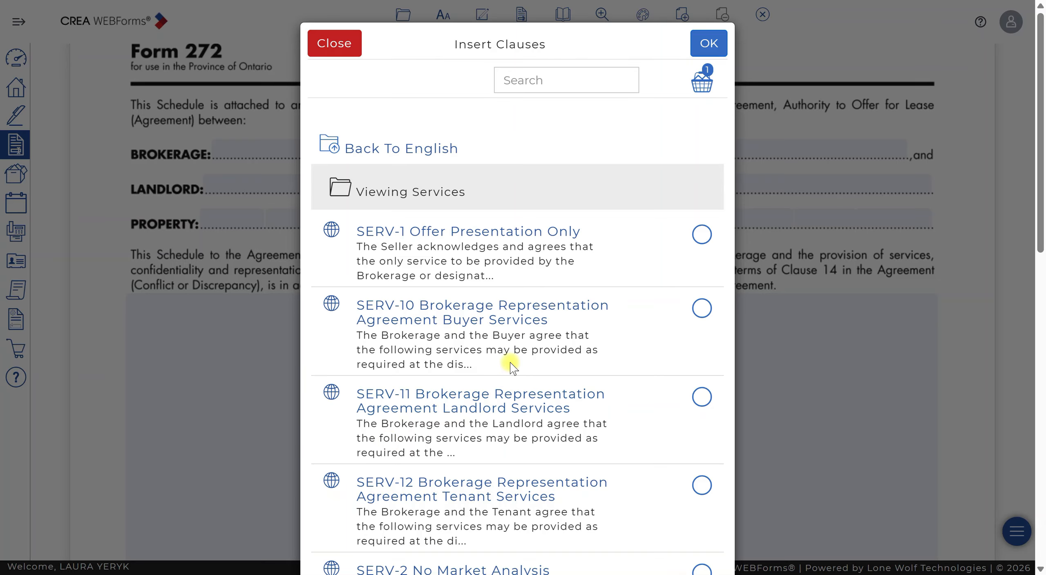
scroll(507, 372, "down", 12)
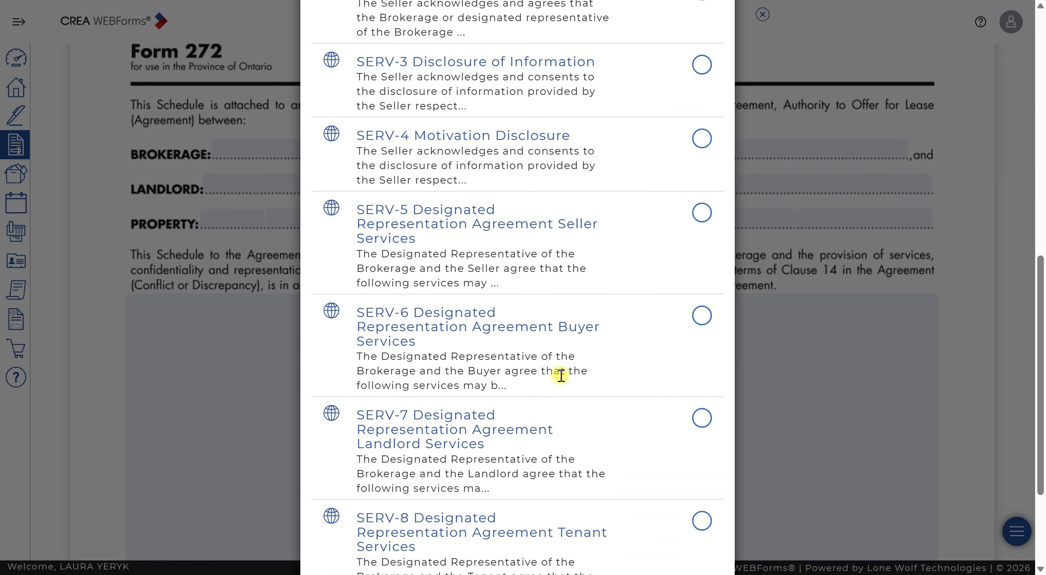
scroll(561, 375, "down", 4)
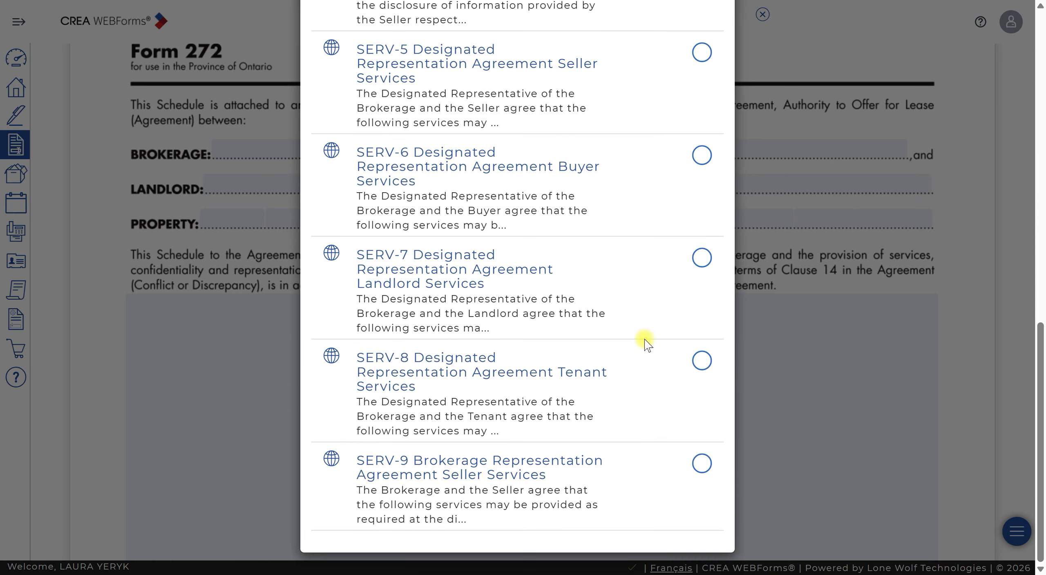
left_click(702, 258)
scroll(542, 289, "up", 15)
left_click(706, 42)
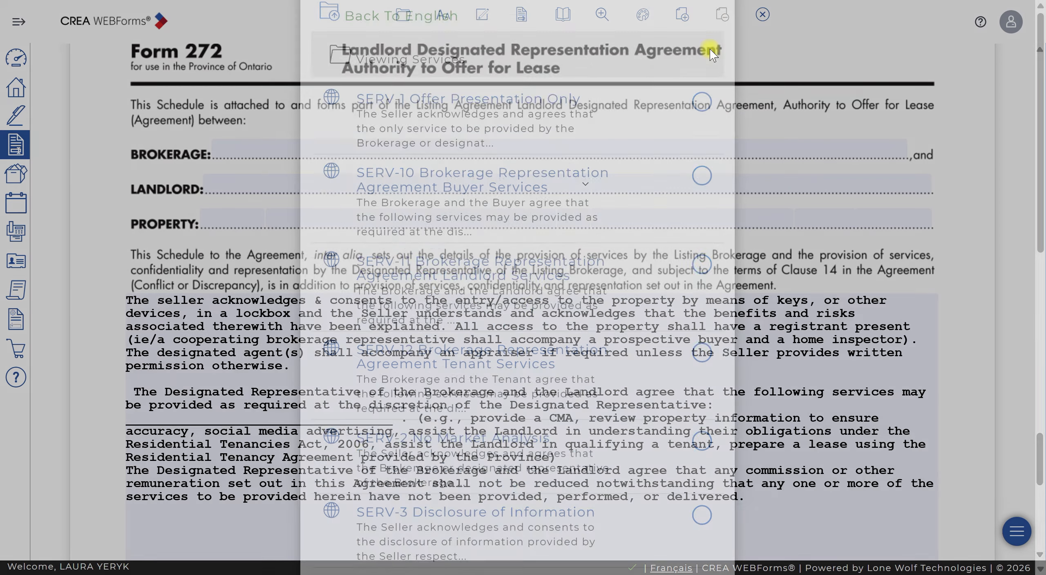
- Change the access clause's opening "Seller" to "Landlord" and fill the designated representative blank with the agent's full name
double_click(162, 300)
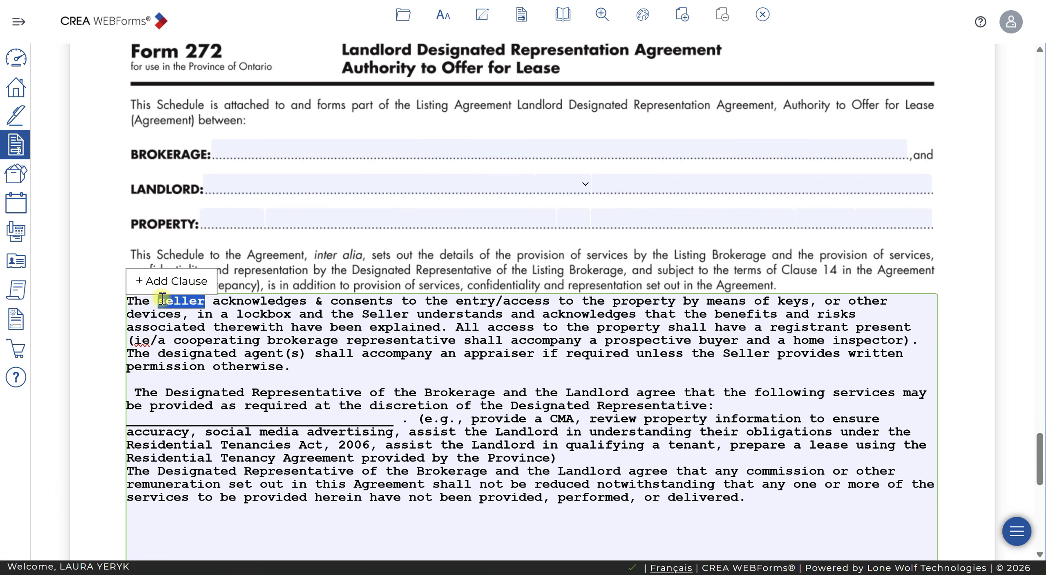
type("Landlord")
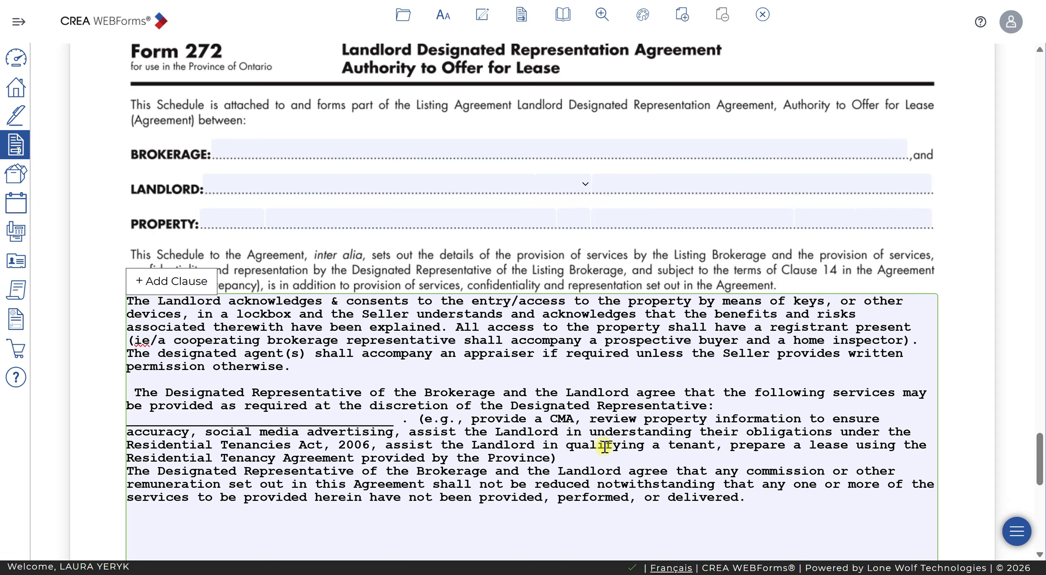
left_click(394, 419)
left_click_drag(393, 419, 128, 414)
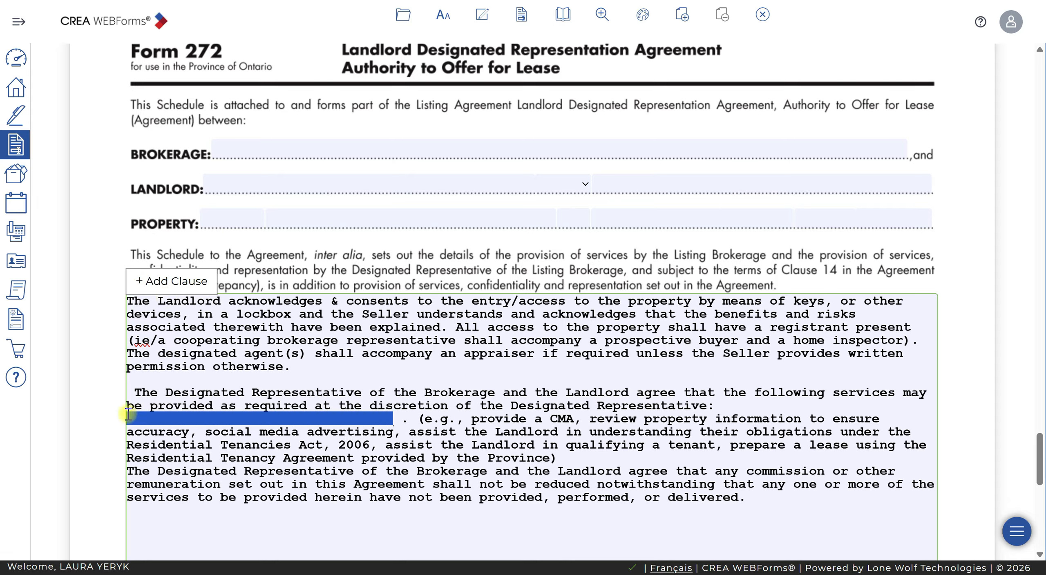
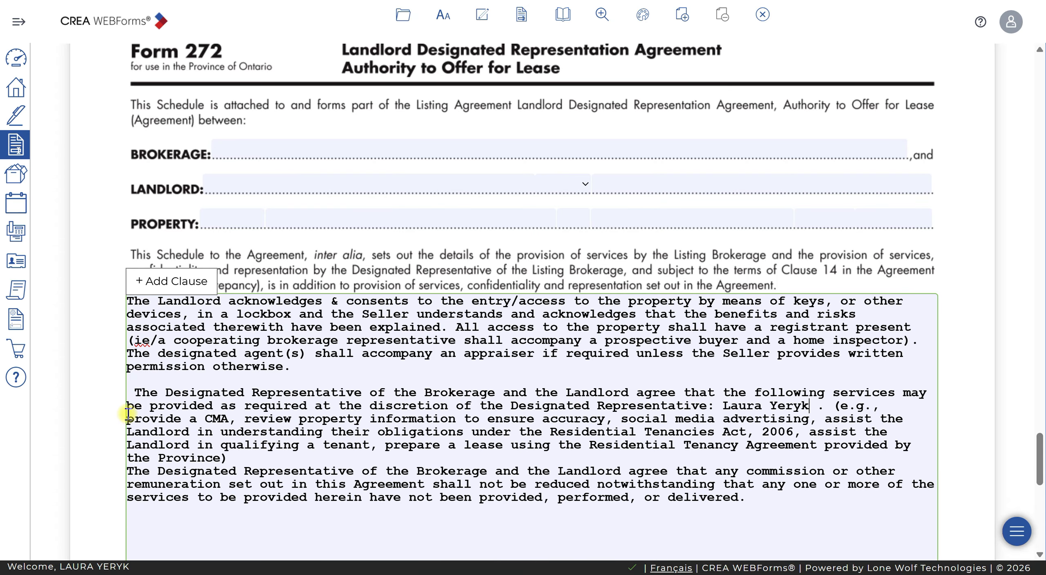
- Save and exit the 272 form, then return to the Transaction Templates list
left_click(763, 14)
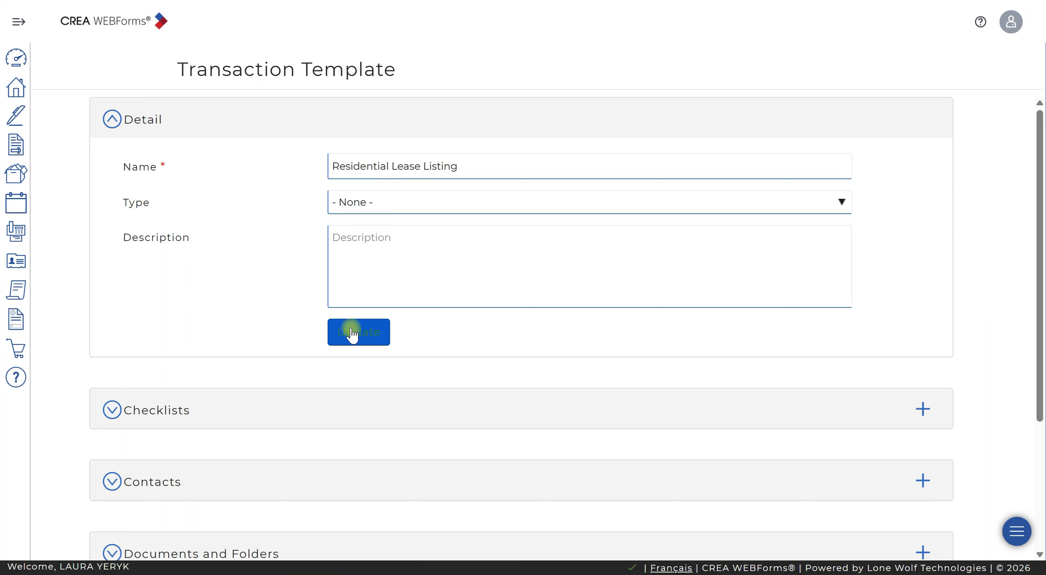
left_click(351, 330)
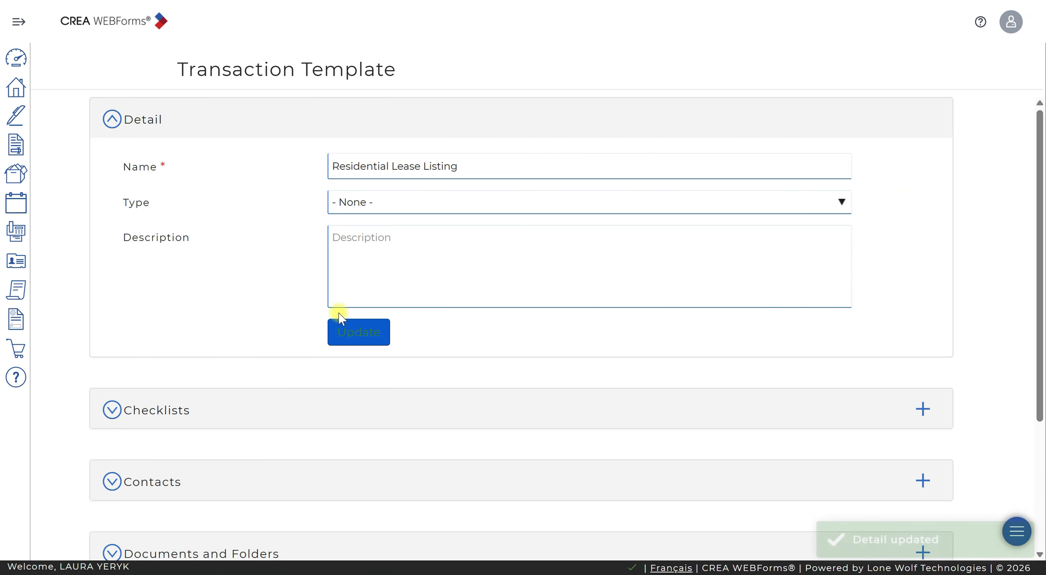
left_click(13, 321)
left_click(203, 114)
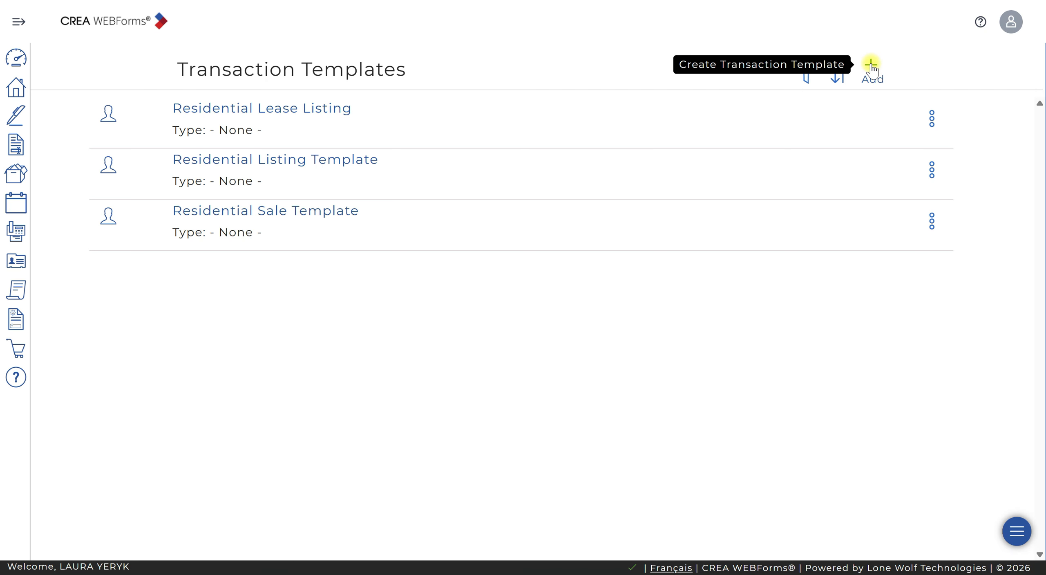
- Create a new transaction template named Residential Lease (Tenant) and save it
left_click(872, 66)
left_click(509, 84)
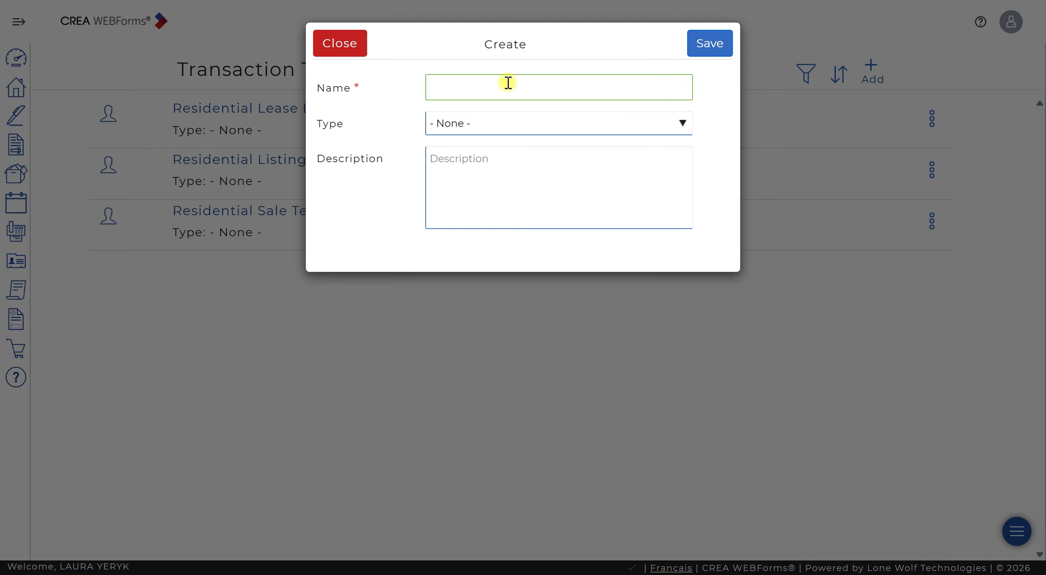
type("Residential Lease (Tenant")
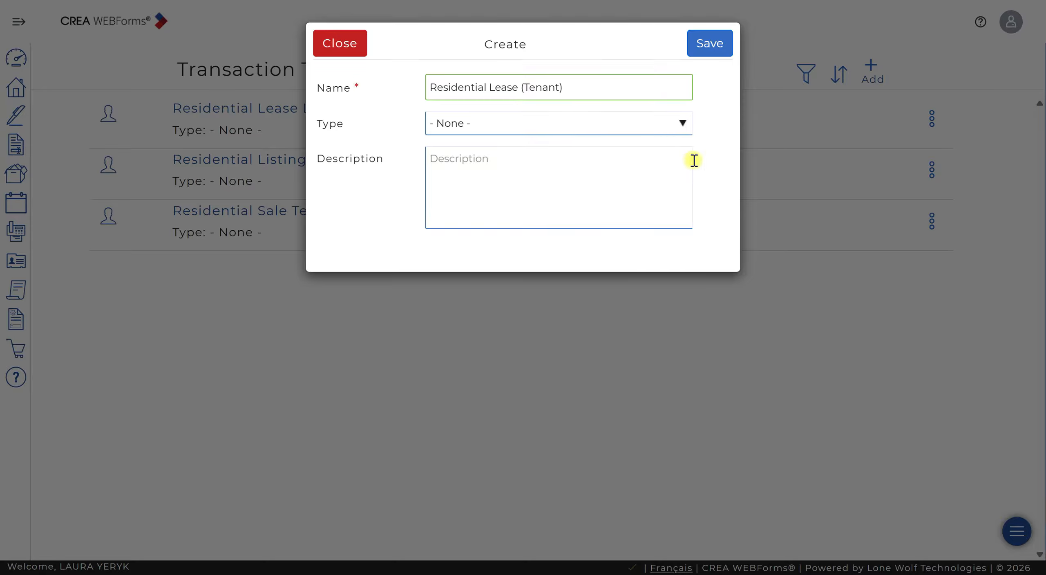
left_click(709, 46)
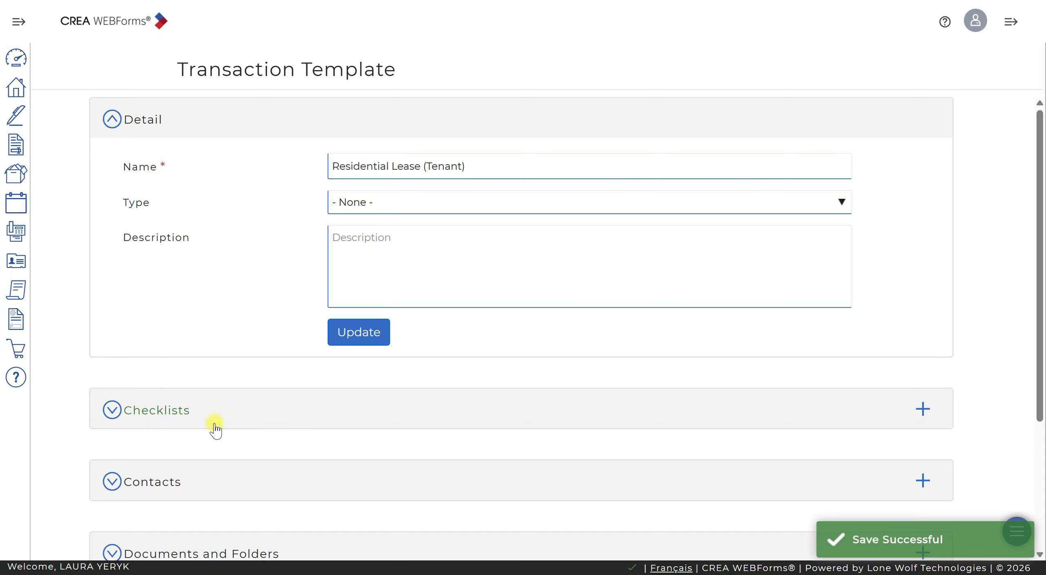
- Start adding forms to the template and select the RECO Information Guide
scroll(531, 357, "down", 5)
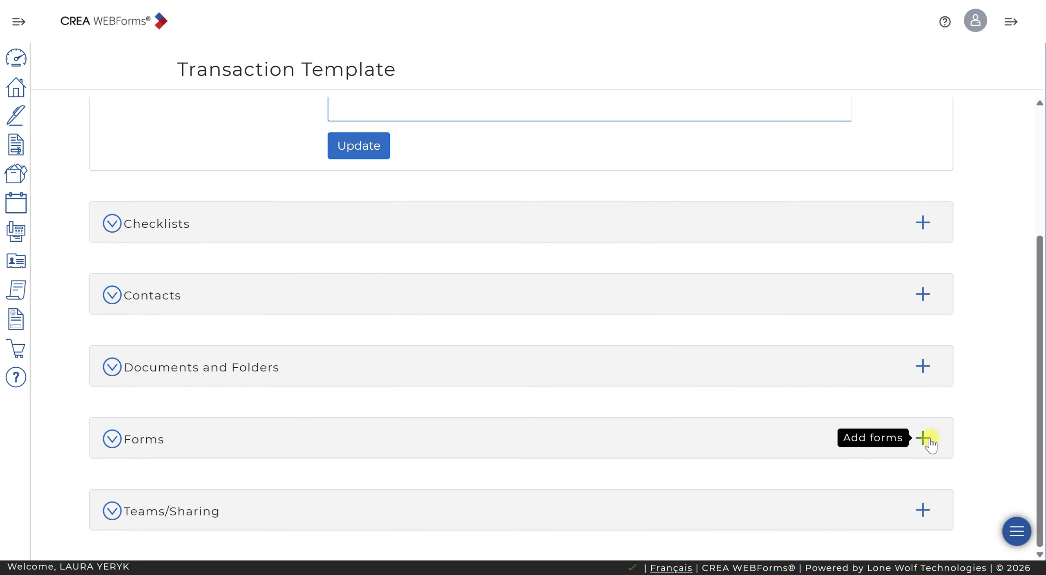
left_click(923, 438)
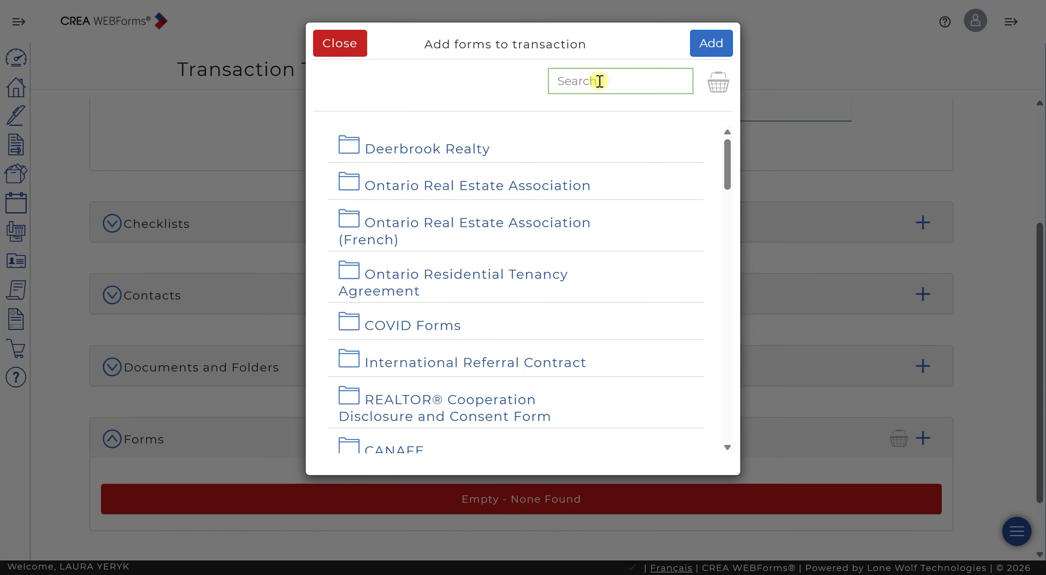
type("reco infor")
left_click(701, 183)
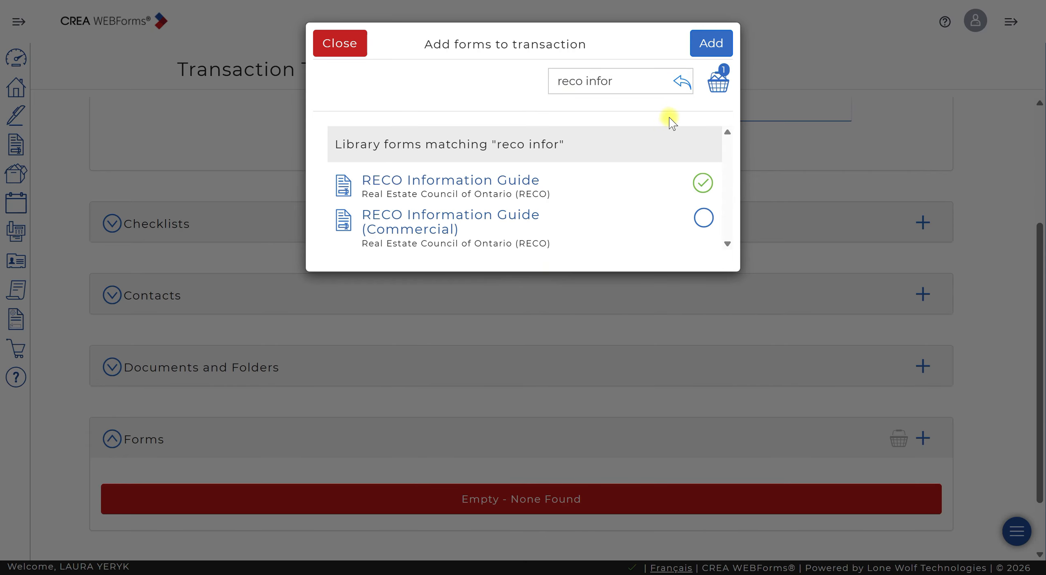
- Select the (Ontario) 372 Tenant Designated Representation Agreement and the (Ontario) 400 Agreement to Lease – Residential forms
triple_click(640, 87)
key("BackSpace")
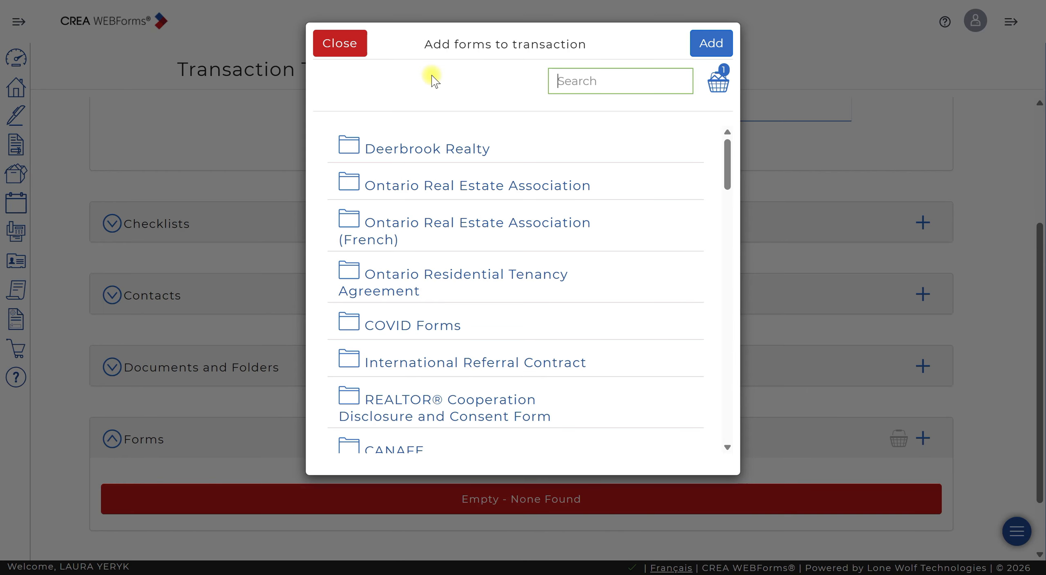
type("37")
left_click(704, 183)
left_click(609, 81)
key("BackSpace")
key("BackSpace")
key("BackSpace")
type("400")
left_click(704, 183)
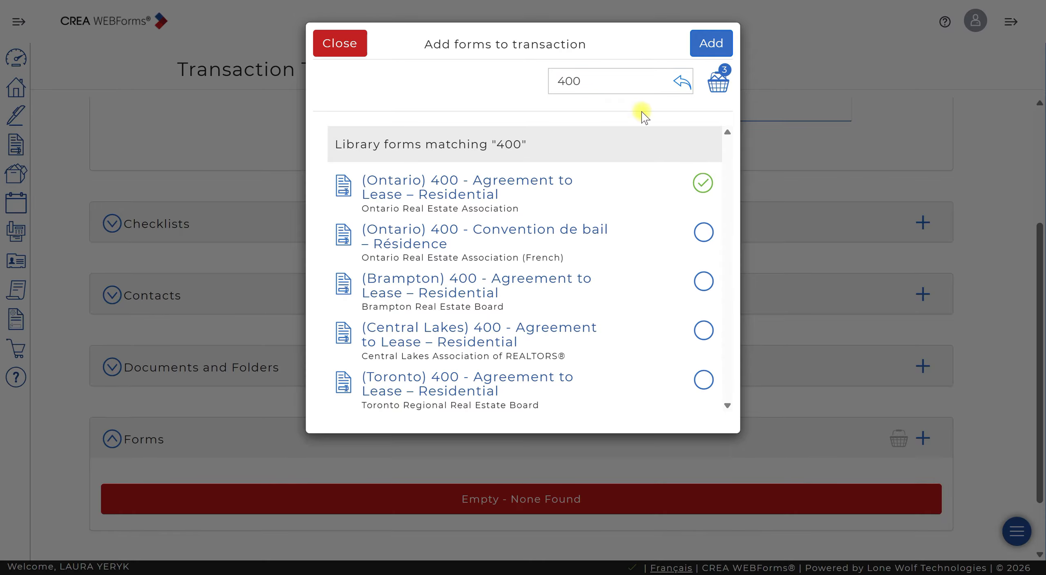
- Search for 324 and select (Ontario) 324 Confirmation of Co-operation and Representation – Tenant/Landlord
left_click(608, 80)
left_click_drag(609, 80, 462, 63)
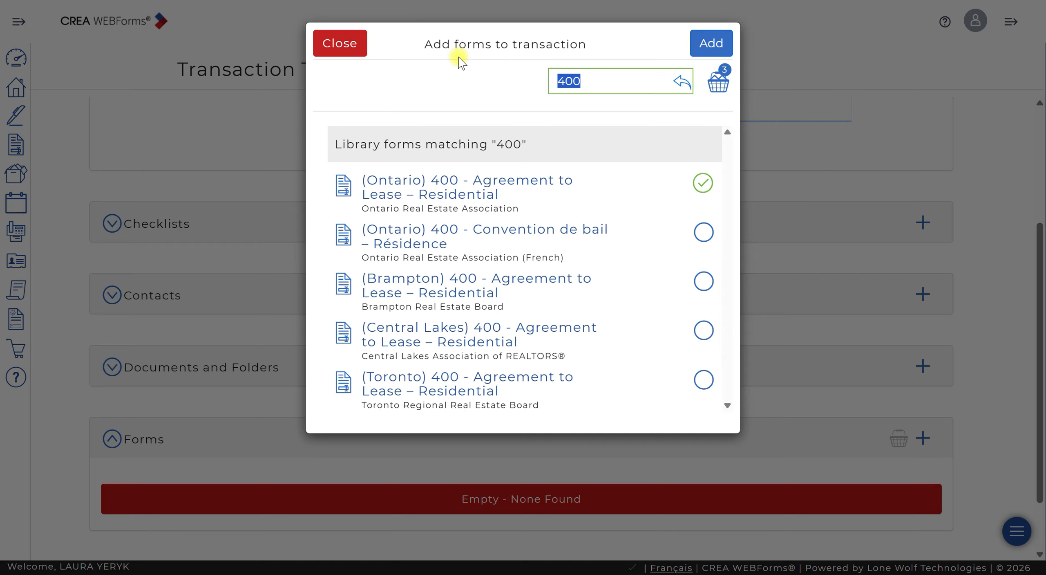
type("324")
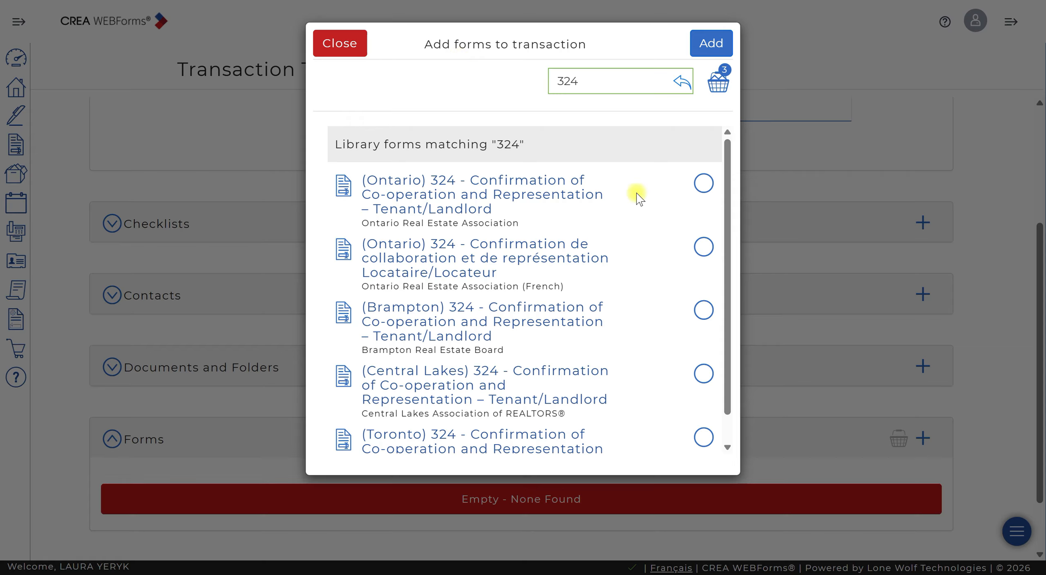
left_click(707, 189)
- Search for ontario residential tenan and select the Ontario Residential Tenancy Agreement
left_click_drag(624, 85, 499, 84)
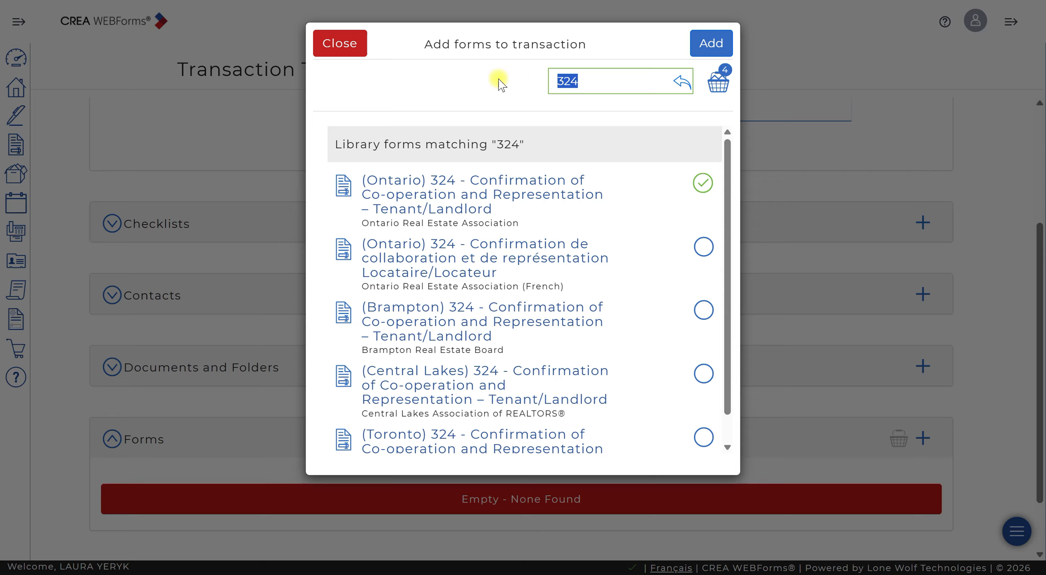
type("ontario resi")
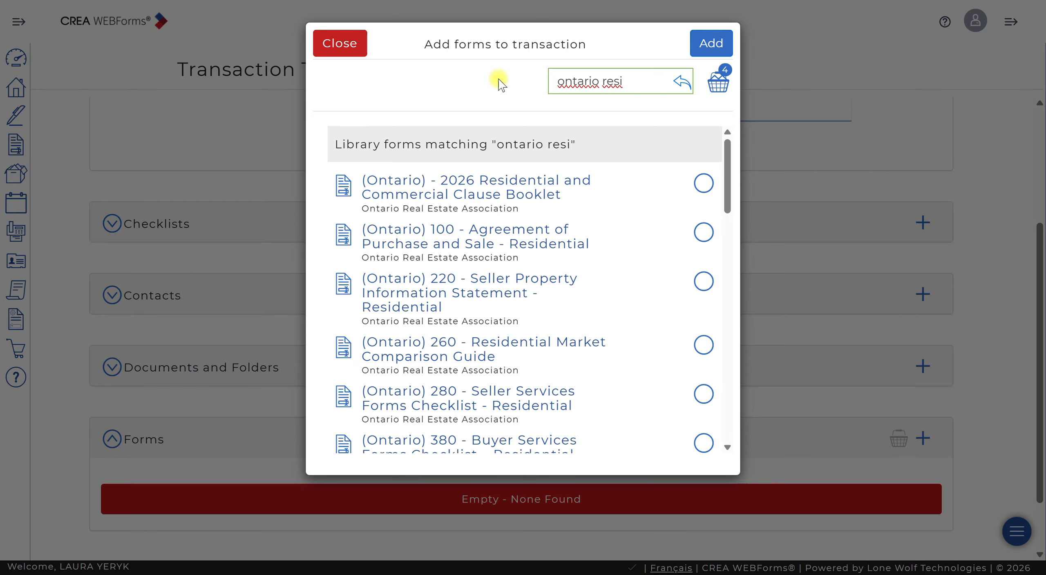
scroll(667, 314, "down", 5)
type("esi")
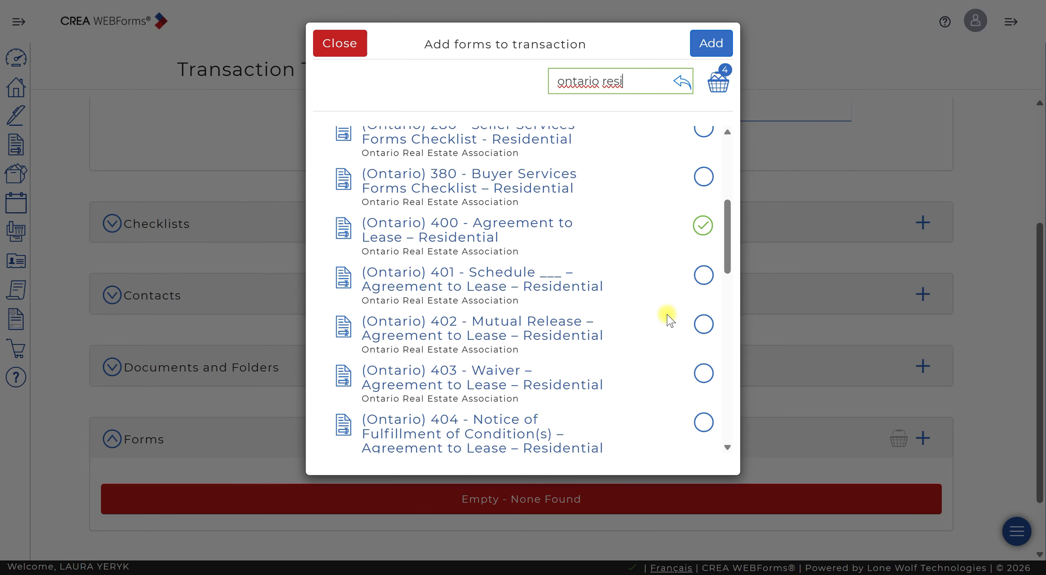
scroll(667, 319, "down", 5)
type("d")
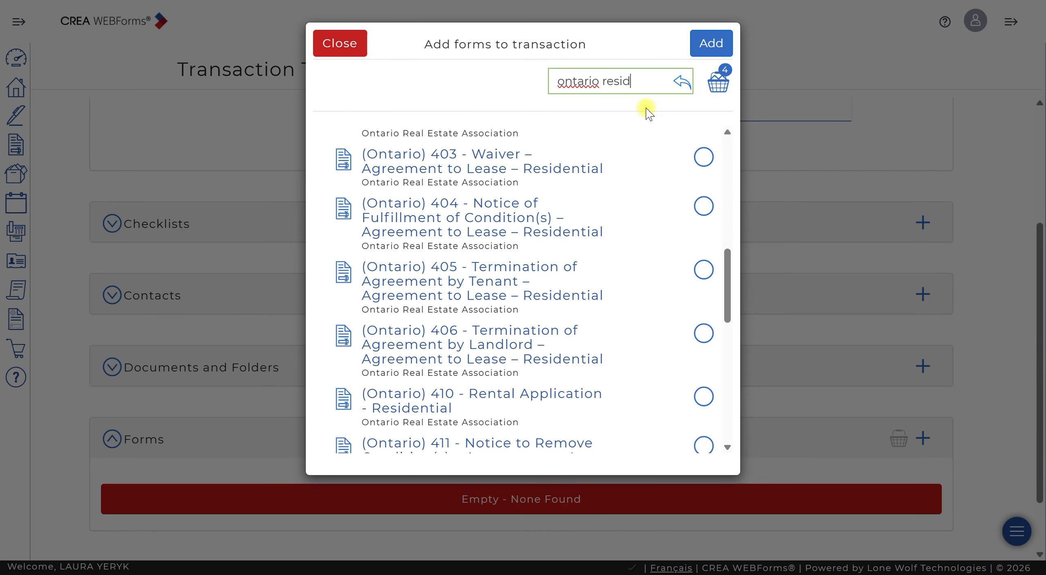
type("ential tenan")
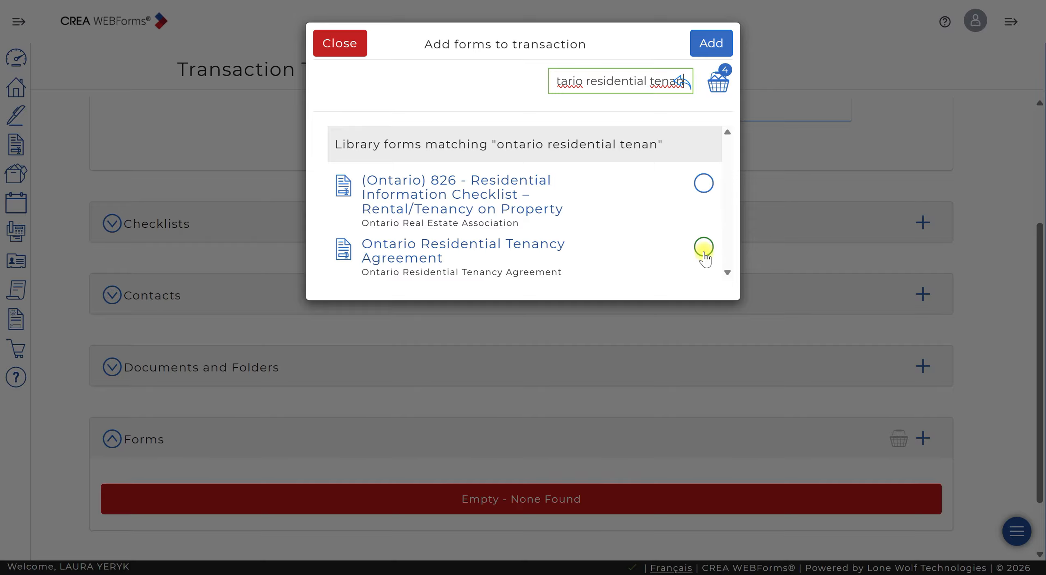
left_click(704, 247)
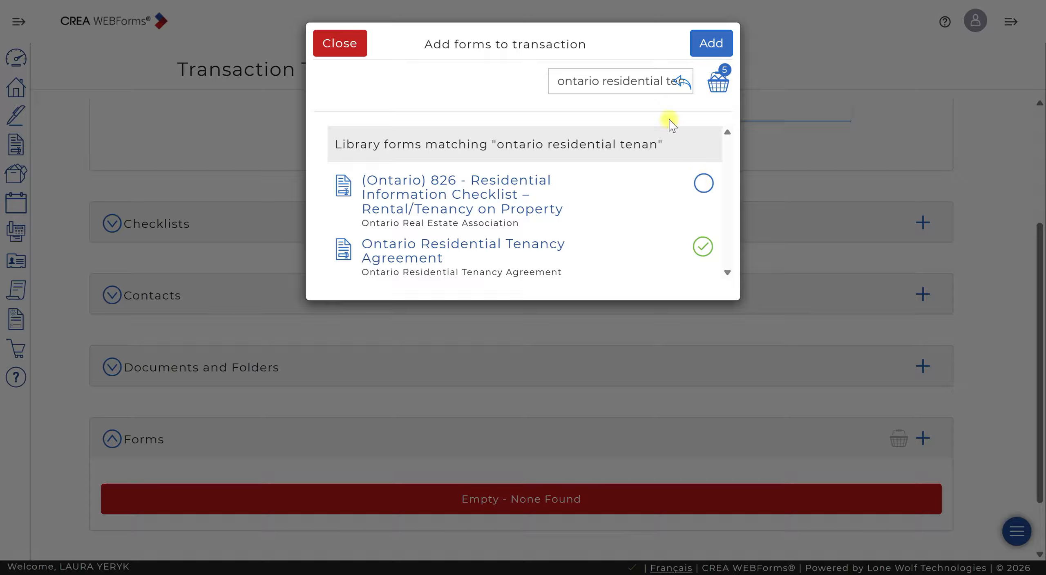
- Select the Deerbrook Realty - Offer Information Sheet and add all chosen forms to the template
triple_click(653, 81)
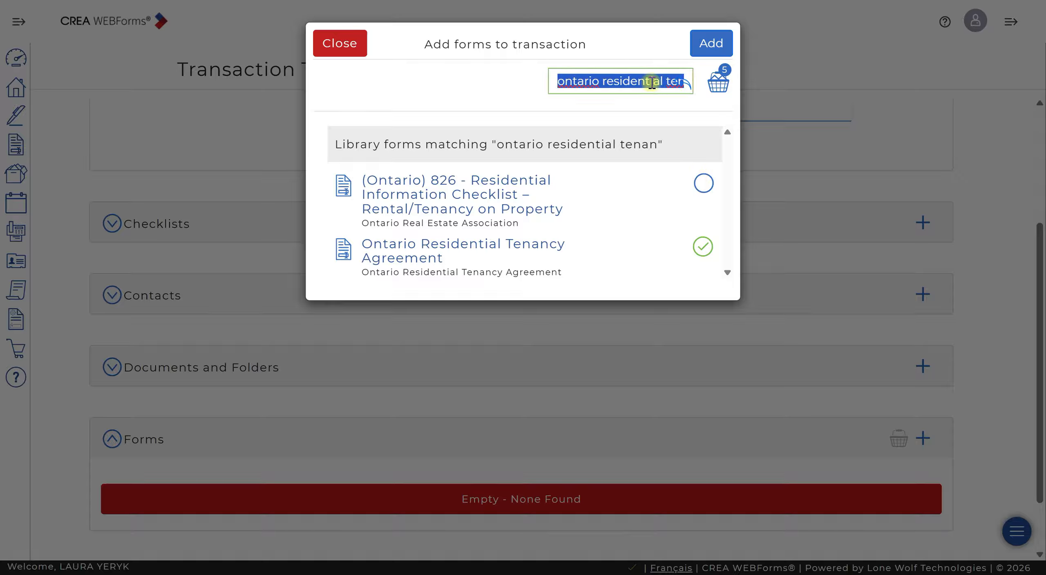
type("offer info")
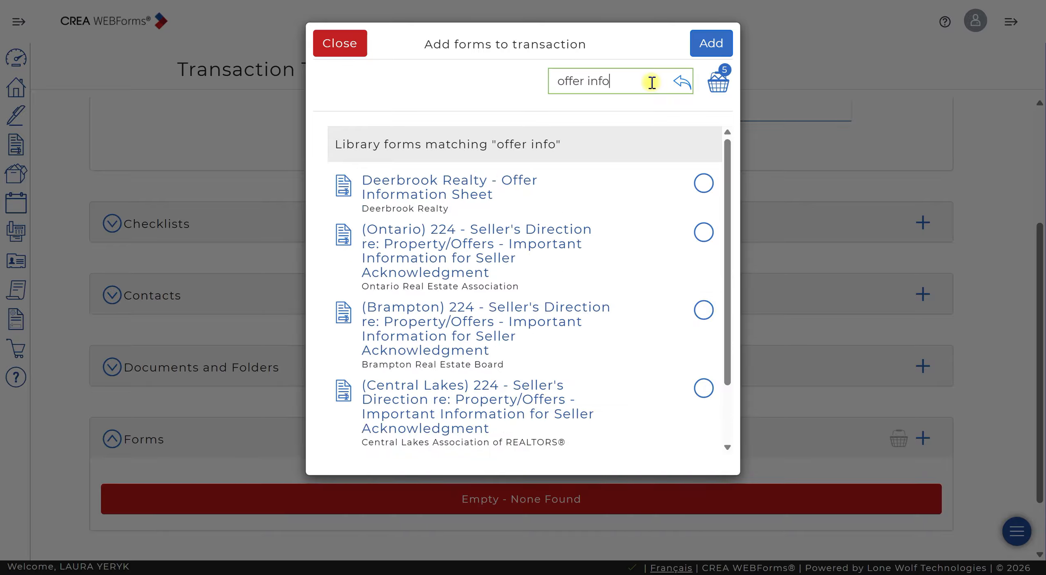
left_click(704, 184)
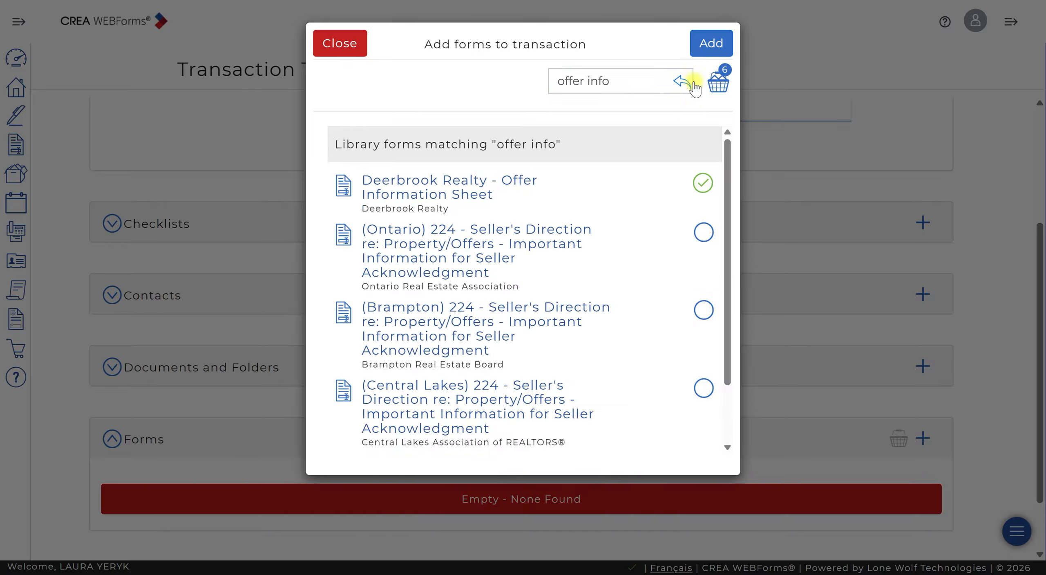
left_click(722, 44)
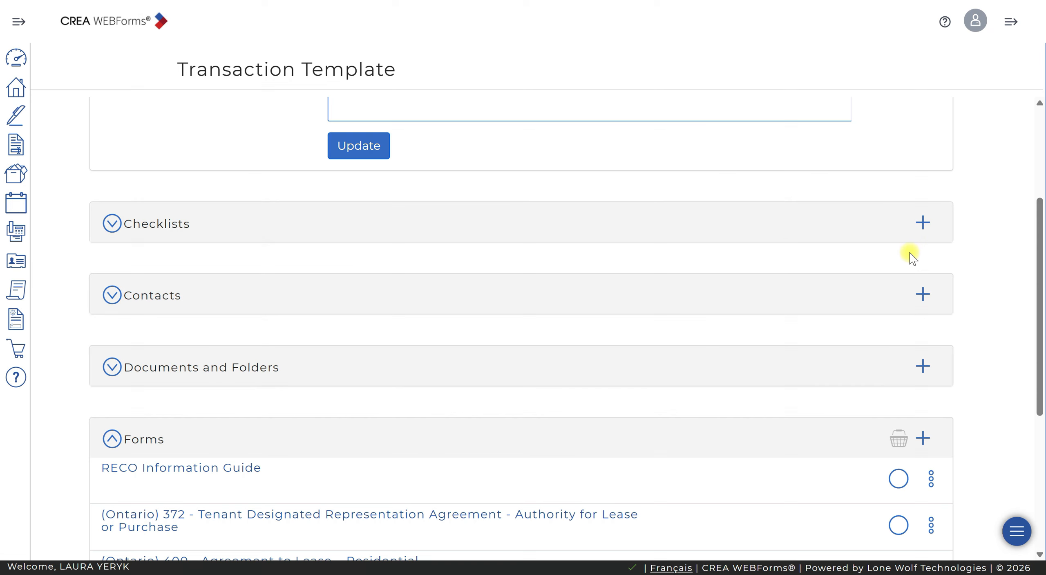
- Open the 372 tenant representation agreement and start adding a Schedule A clause from the system Services clauses
scroll(918, 278, "down", 6)
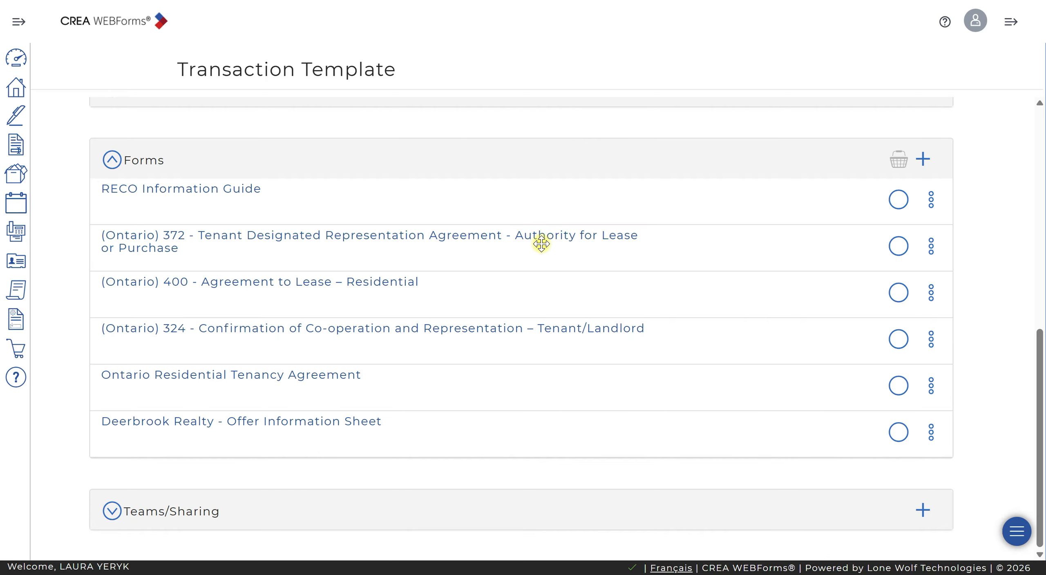
left_click(540, 241)
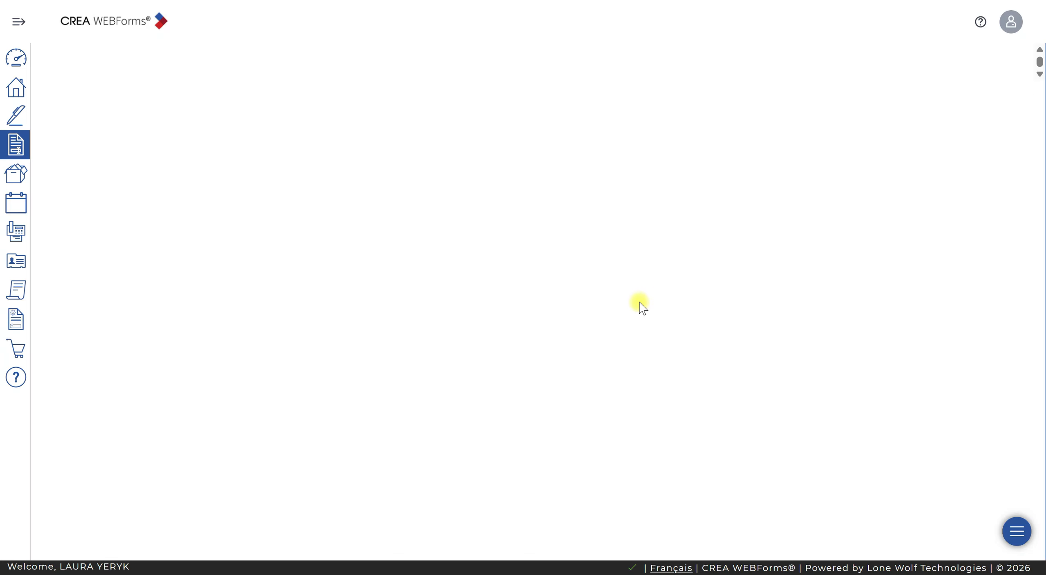
scroll(593, 319, "down", 15)
scroll(598, 333, "down", 20)
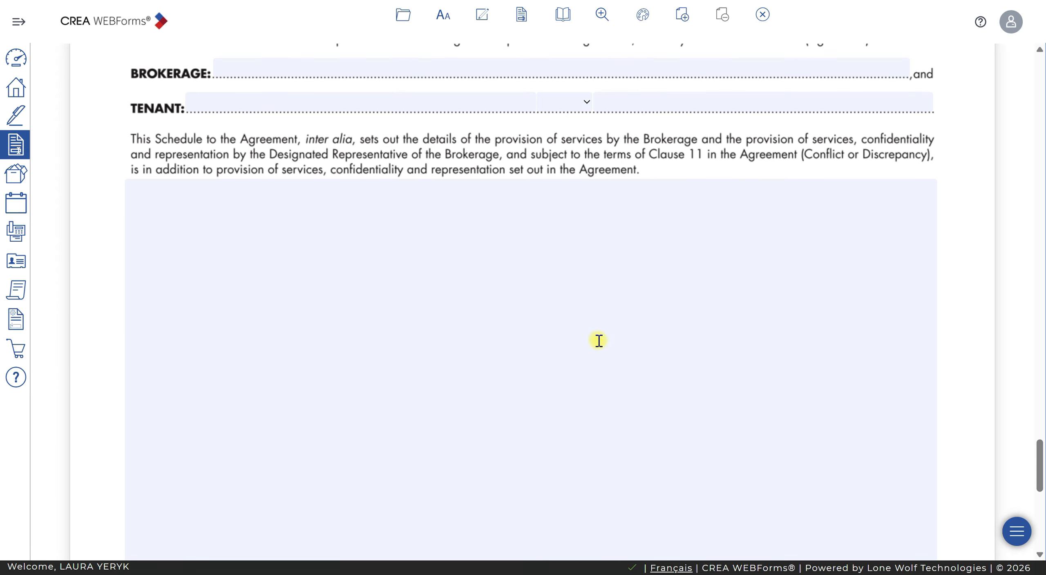
mouse_move(245, 222)
left_click(174, 147)
left_click(409, 209)
scroll(513, 324, "down", 20)
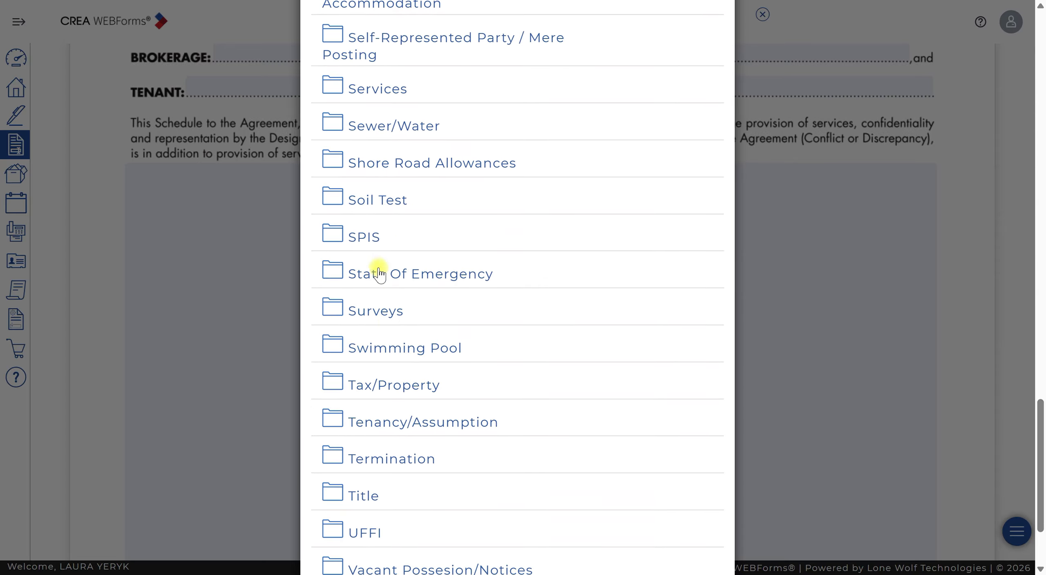
left_click(380, 88)
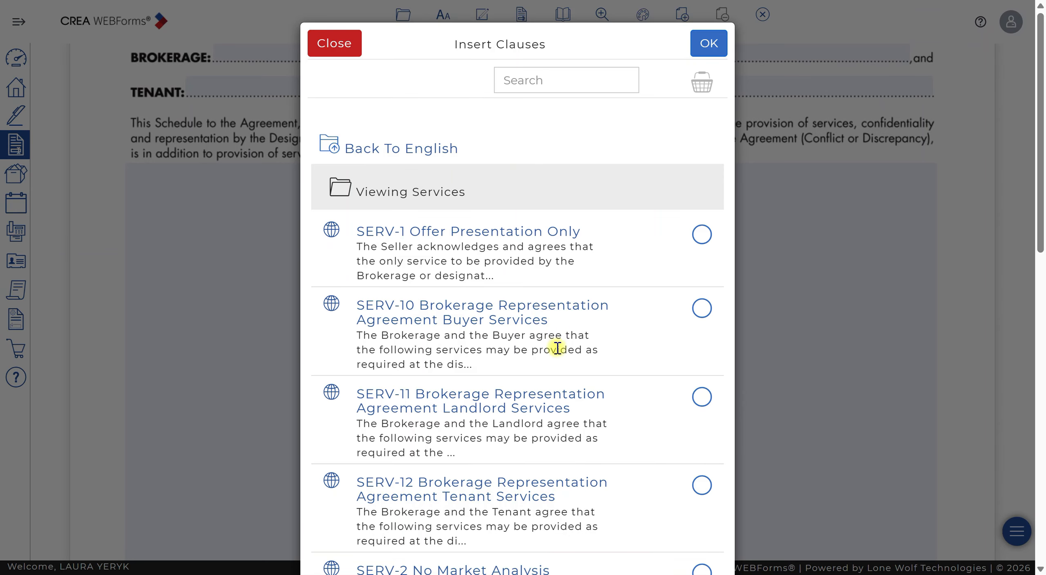
- Select SERV-8 Designated Representation Agreement Tenant Services and insert it into Schedule A
scroll(558, 341, "down", 5)
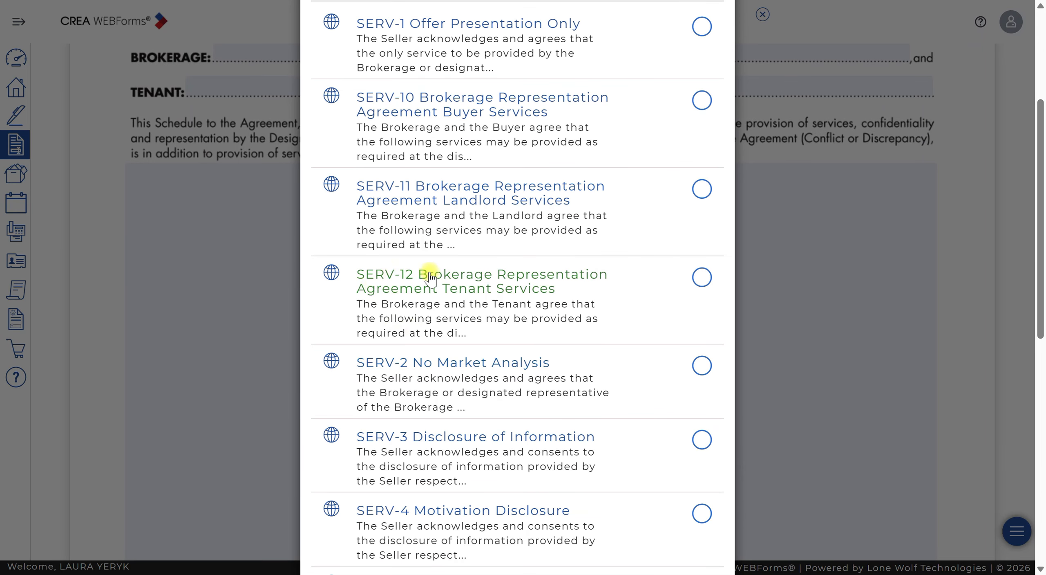
scroll(621, 353, "down", 10)
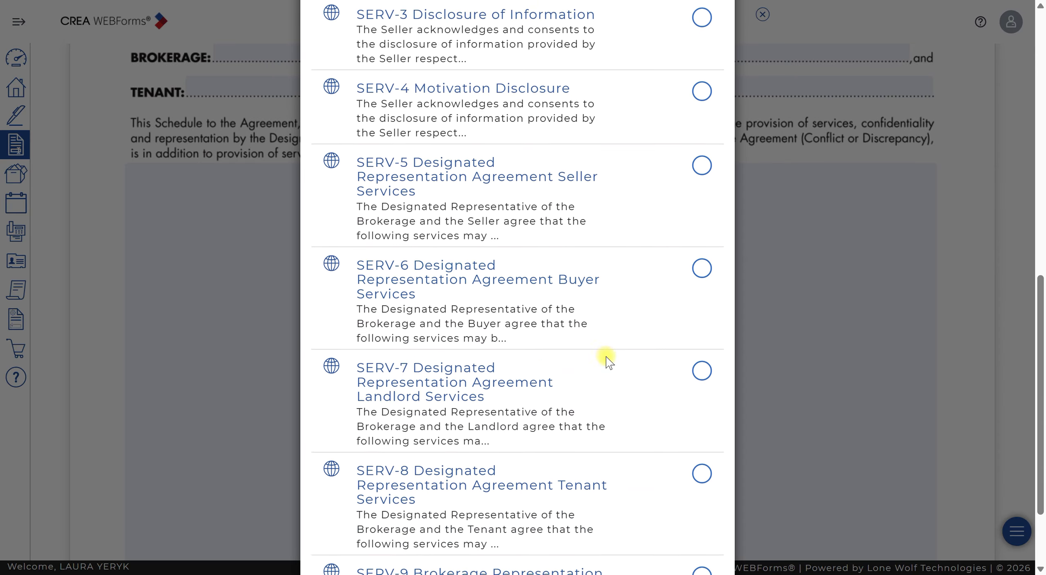
scroll(609, 363, "down", 3)
left_click(700, 361)
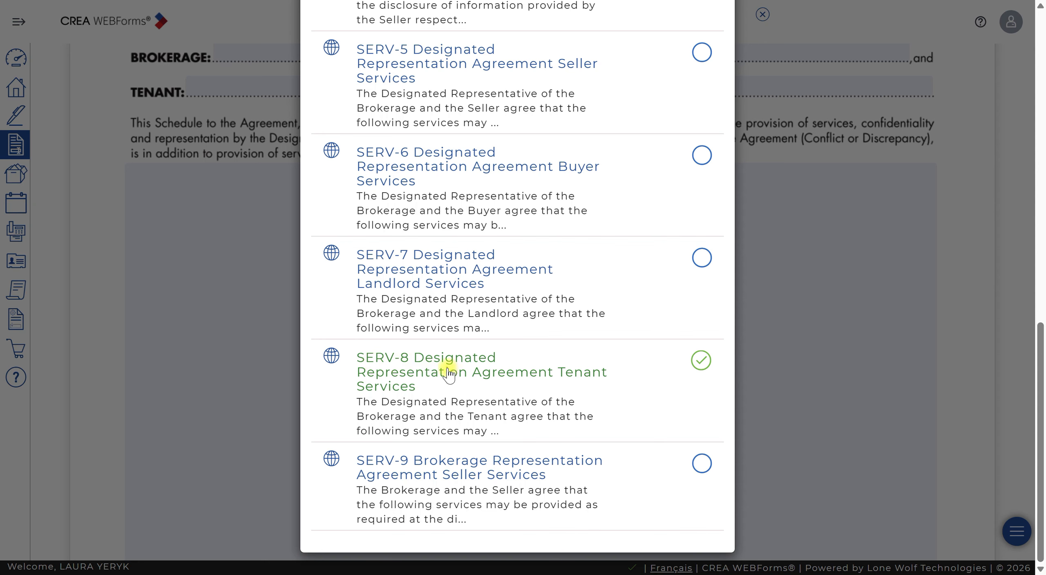
scroll(596, 390, "up", 7)
scroll(597, 391, "up", 8)
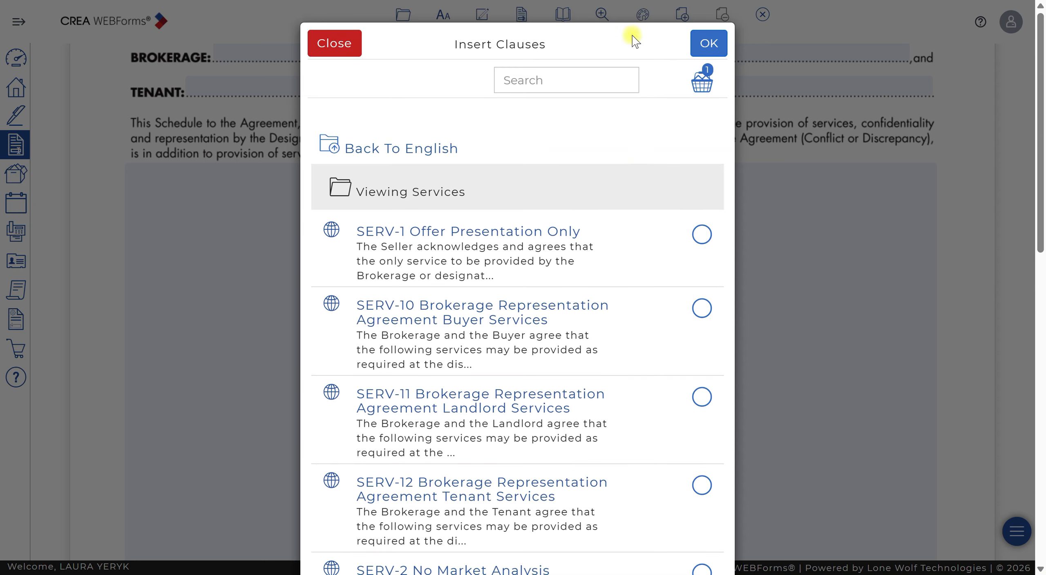
left_click(721, 54)
- Fill the clause's designated representative blank with the agent's full name and close the form
left_click_drag(397, 197, 128, 200)
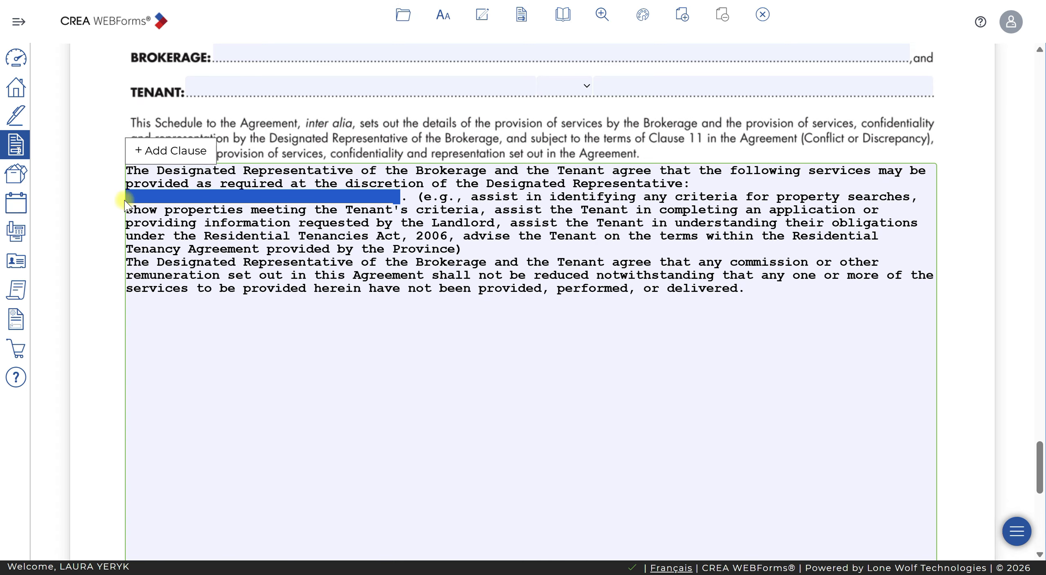
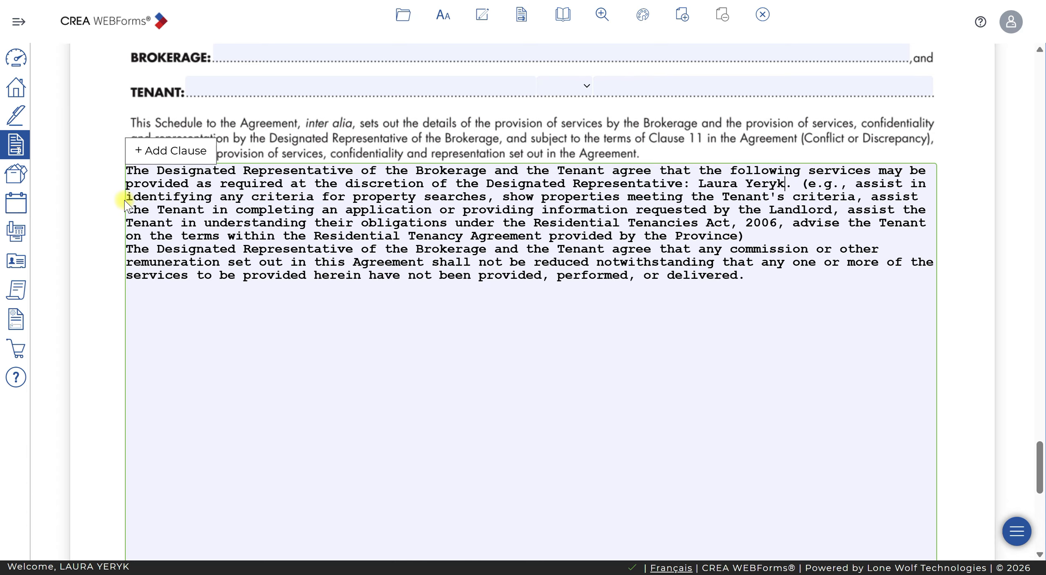
left_click(761, 15)
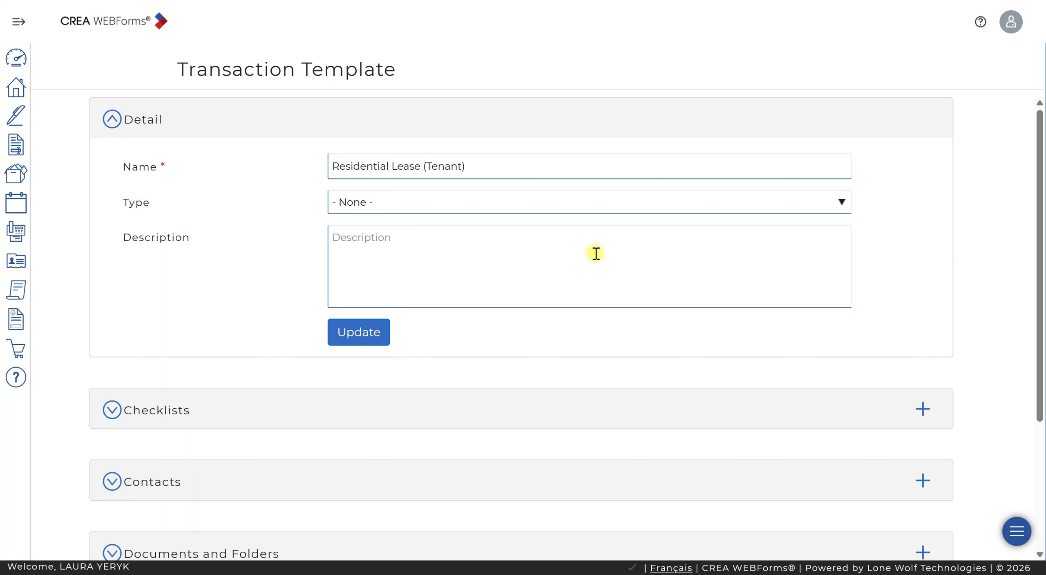
- Update the template, then start creating a new transaction from the Member Dashboard
scroll(605, 256, "down", 5)
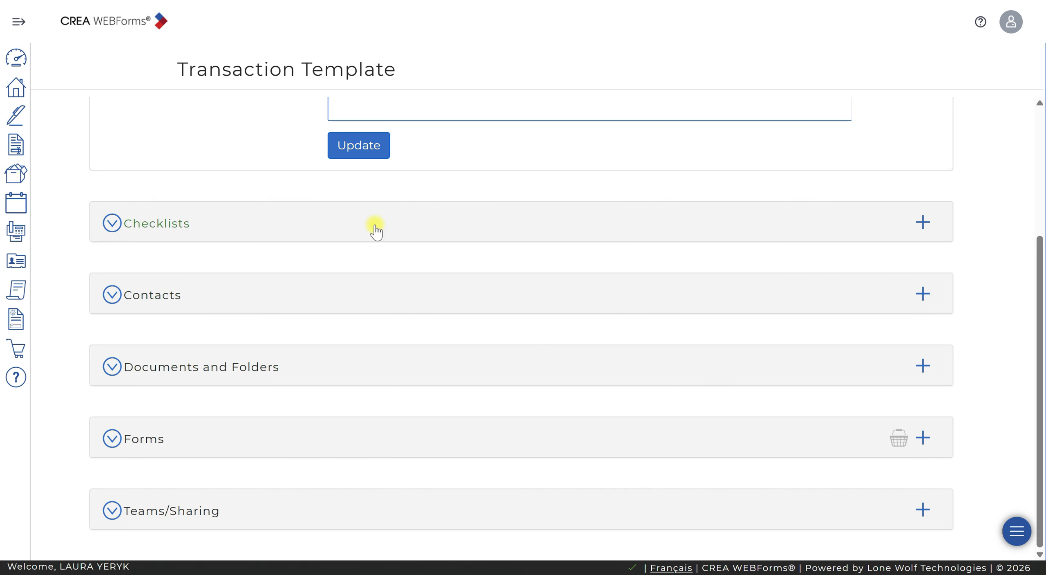
left_click(370, 153)
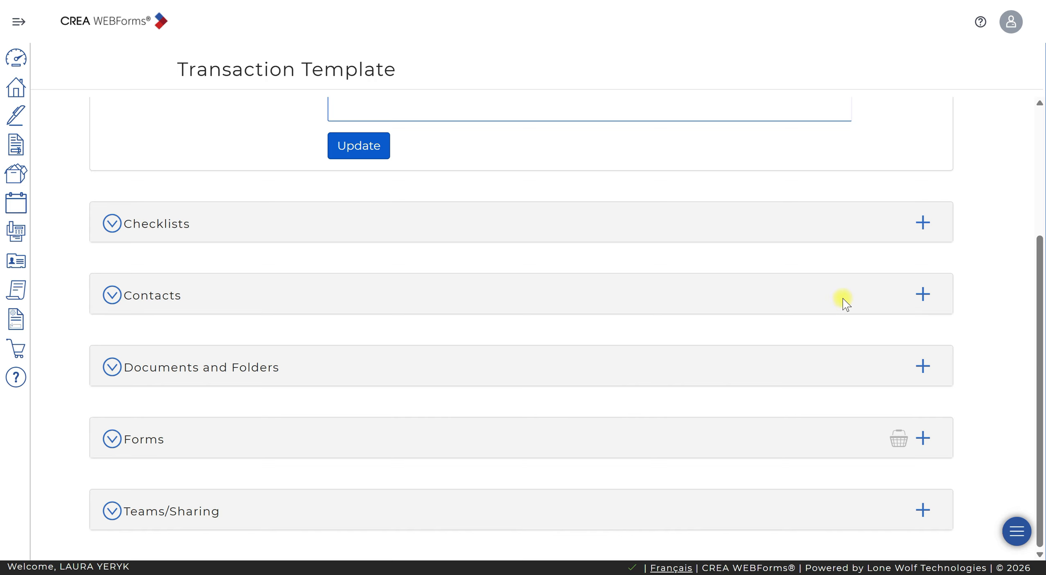
left_click(16, 57)
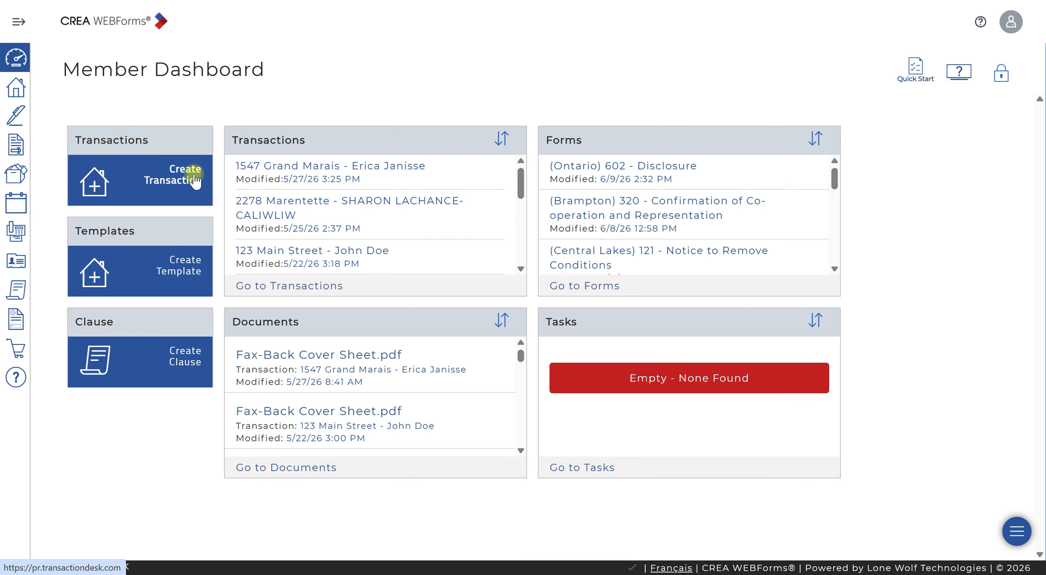
left_click(193, 178)
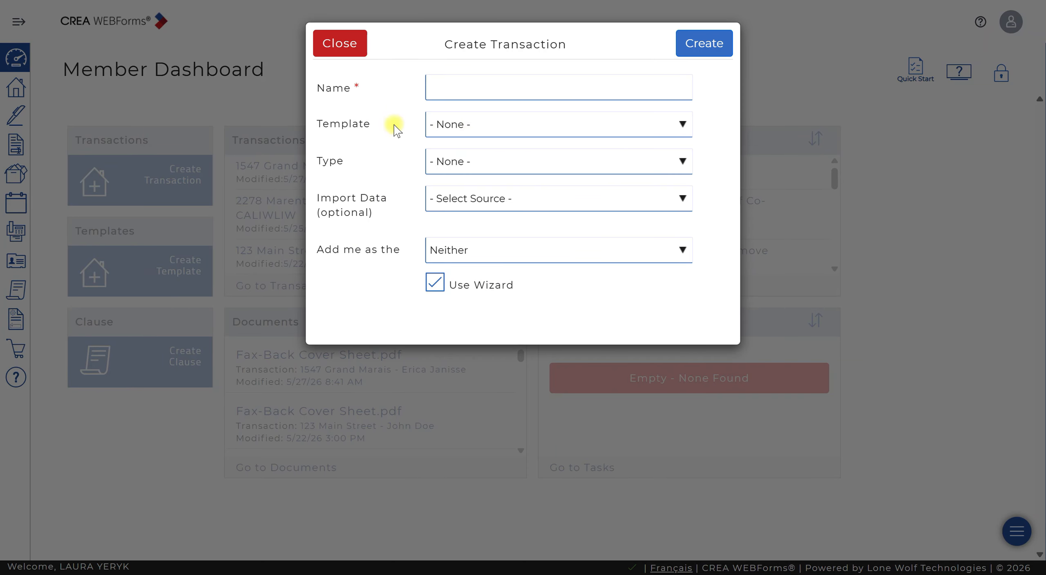
left_click(480, 87)
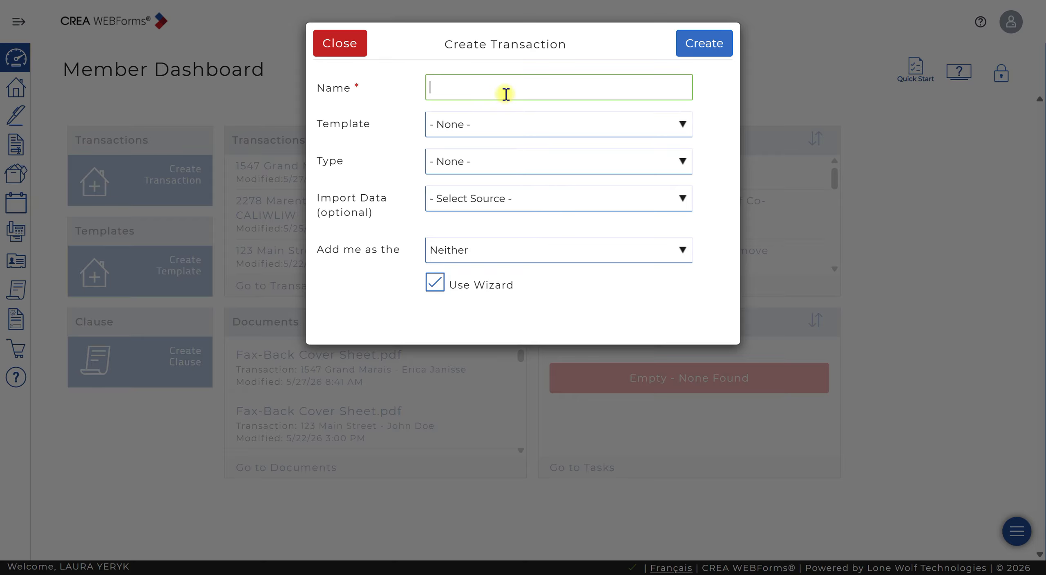